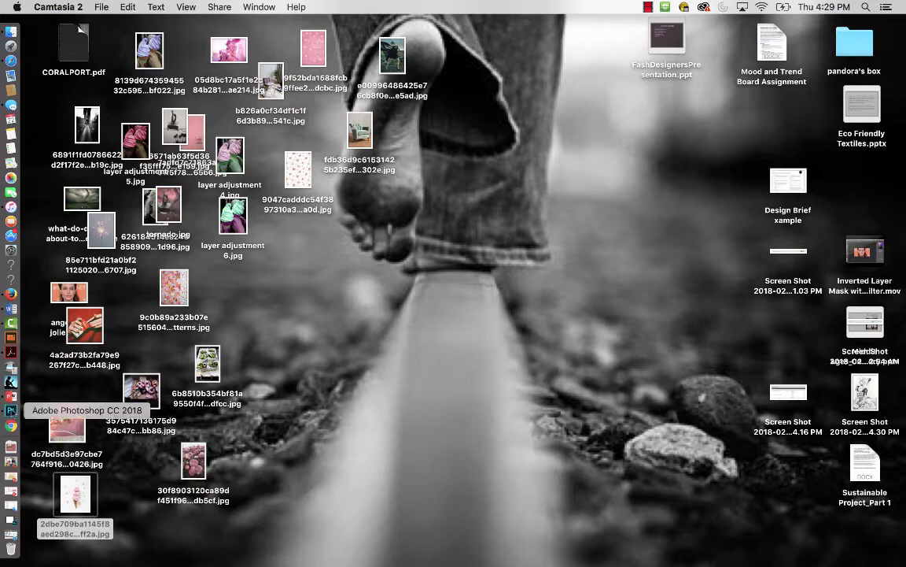
# - Switch to Photoshop, reposition its window so the toolbar is accessible, and activate the Move tool
pyautogui.click(11, 410)
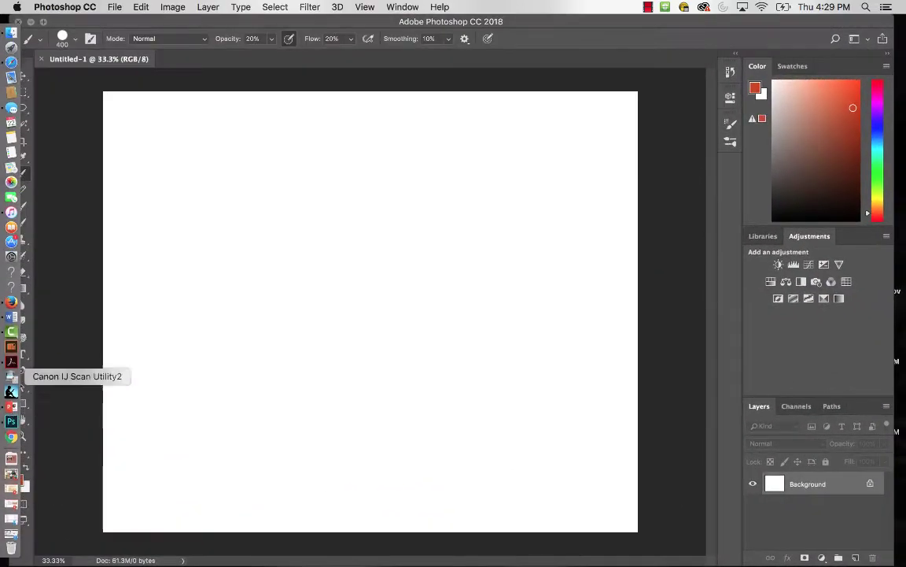
pyautogui.moveTo(197, 22); pyautogui.dragTo(222, 22)
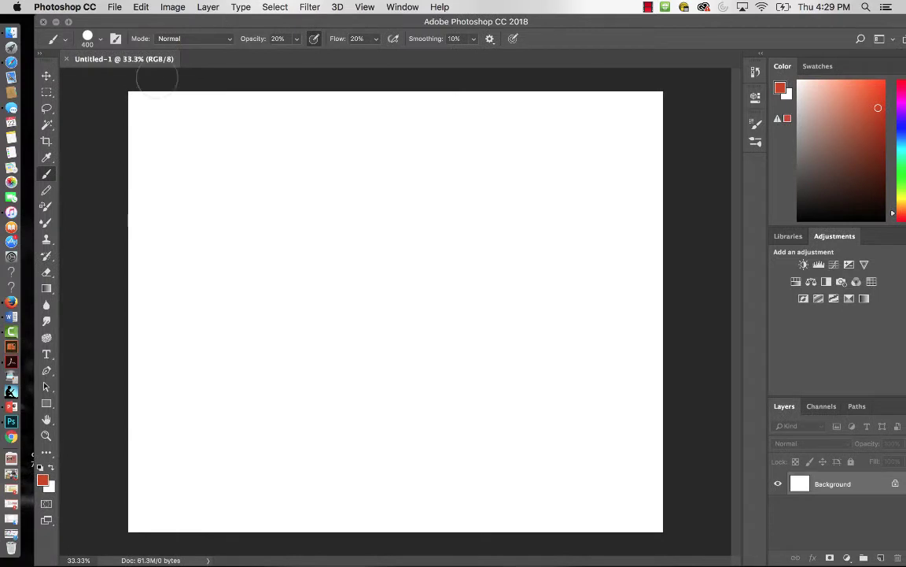
pyautogui.press('v')
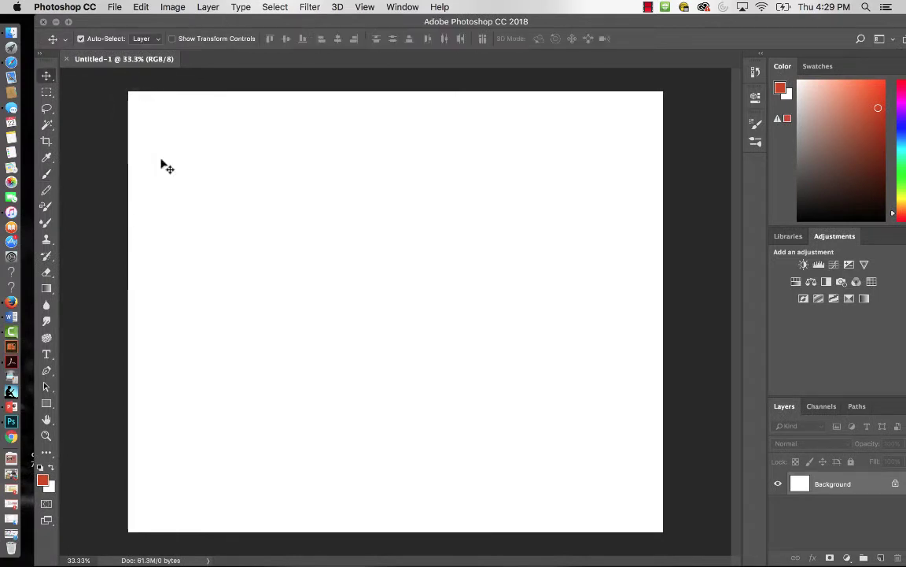
# - Check the blank document's dimensions and resolution in the Image Size settings
pyautogui.click(172, 8)
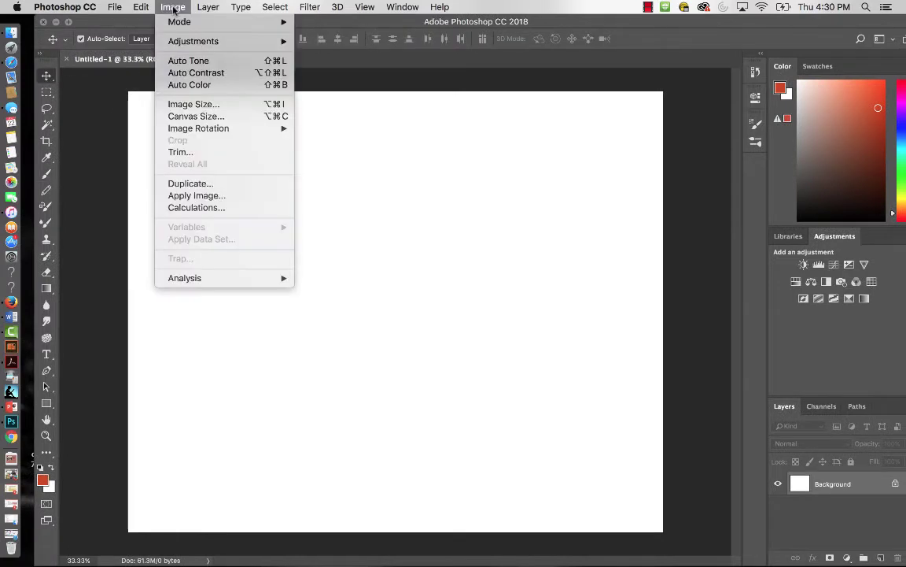
pyautogui.click(188, 105)
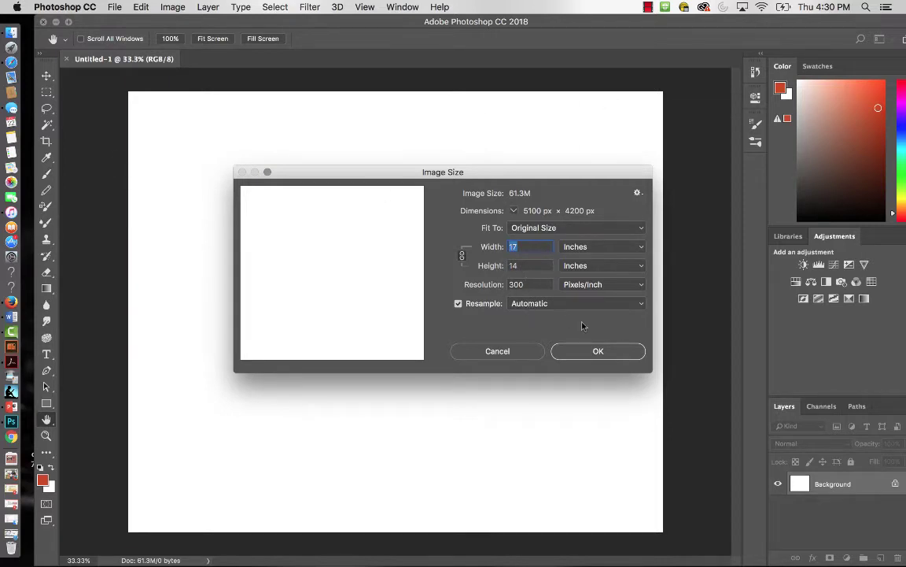
pyautogui.click(598, 351)
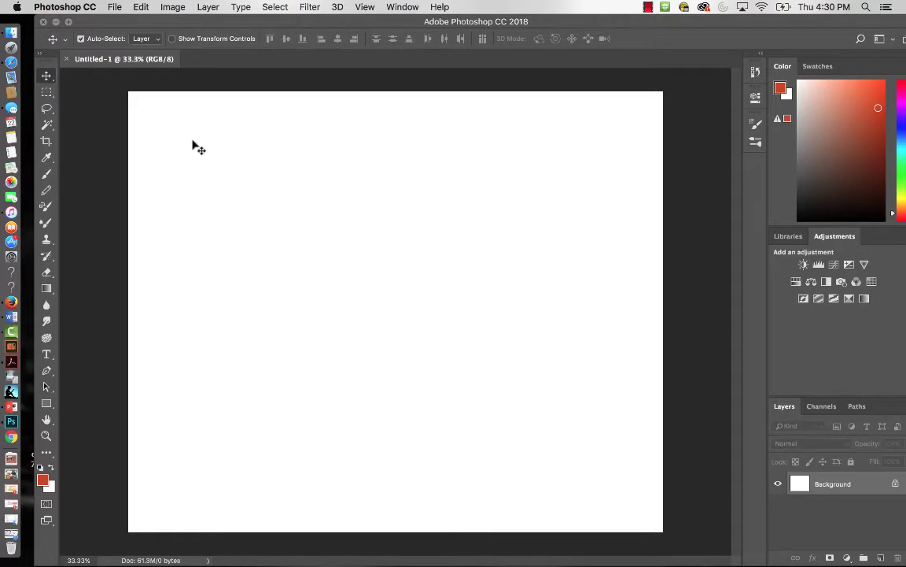
pyautogui.click(174, 7)
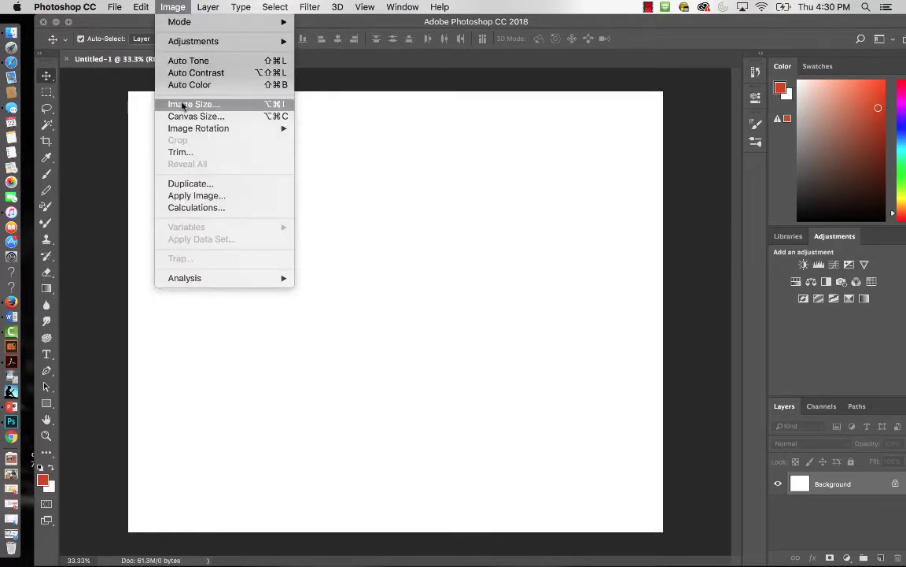
pyautogui.click(174, 7)
# - Place the donut photo from the desktop into the document at the canvas's upper-left corner and enlarge it to about 187%
pyautogui.moveTo(127, 23); pyautogui.dragTo(251, 32)
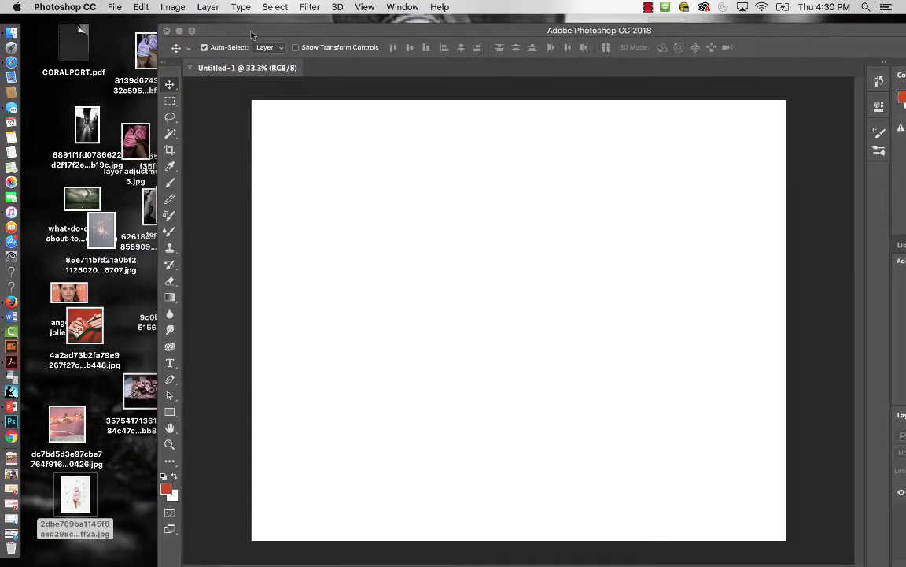
pyautogui.click(124, 358)
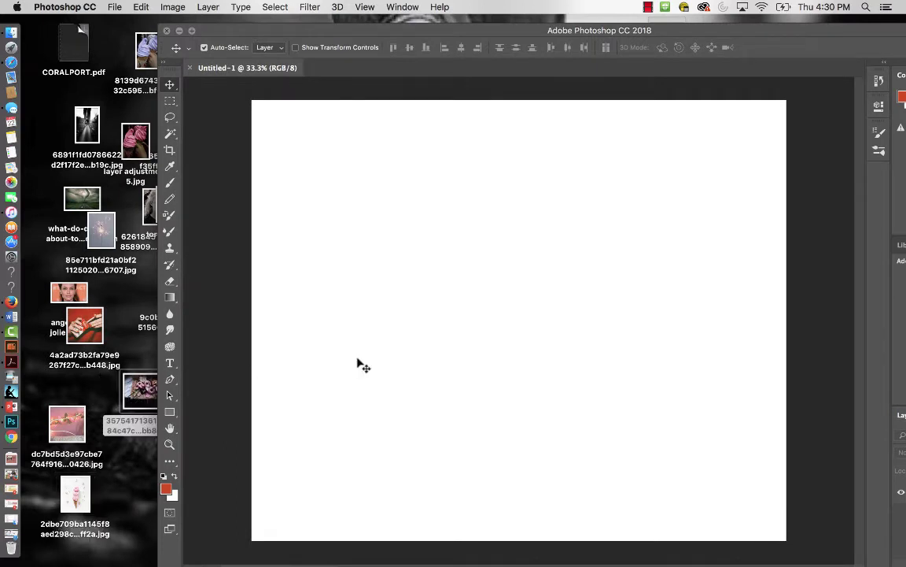
pyautogui.moveTo(140, 390); pyautogui.dragTo(346, 355)
pyautogui.moveTo(496, 29); pyautogui.dragTo(404, 24)
pyautogui.moveTo(473, 274); pyautogui.dragTo(298, 159)
pyautogui.moveTo(407, 337); pyautogui.dragTo(630, 533)
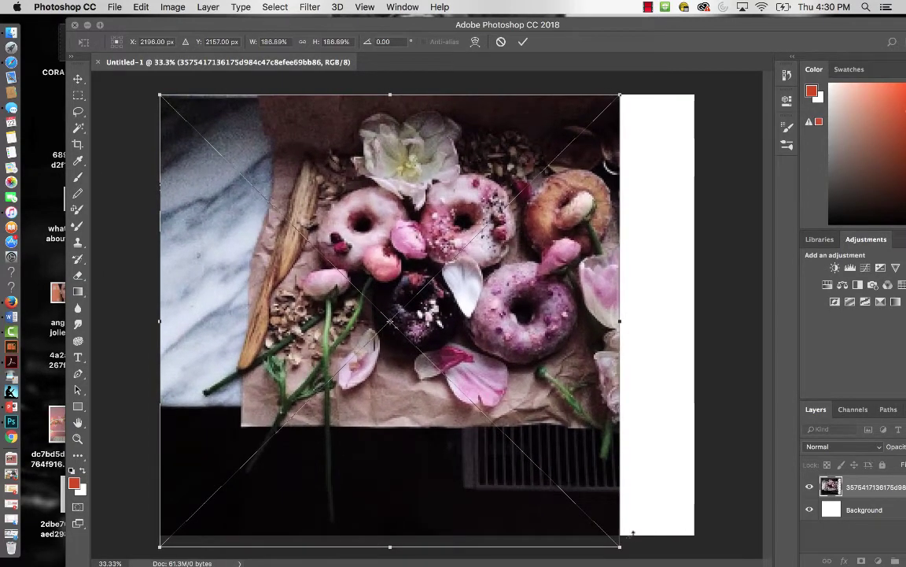
pyautogui.press('Return')
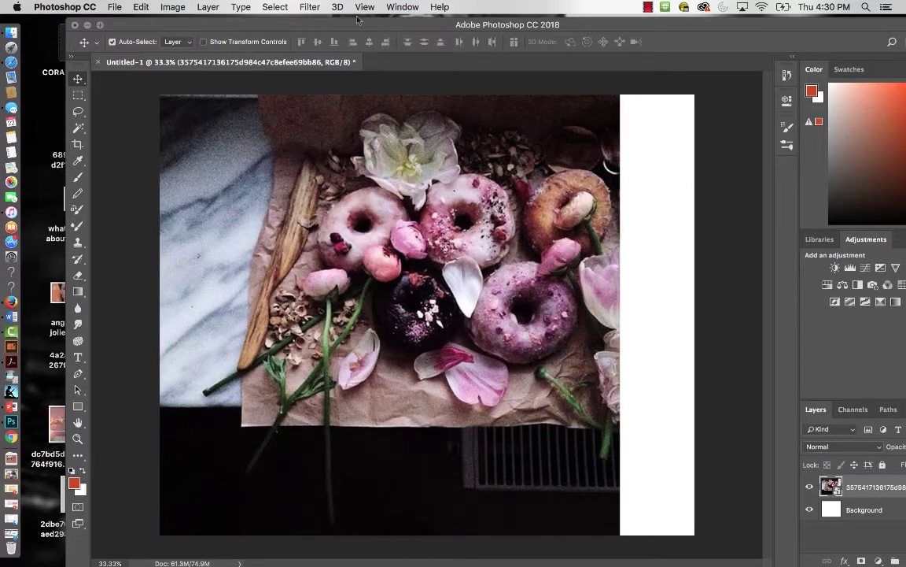
# - Scale the placed donut photo down to about 127%, keeping it in the canvas's upper-left corner
pyautogui.press('super+t')
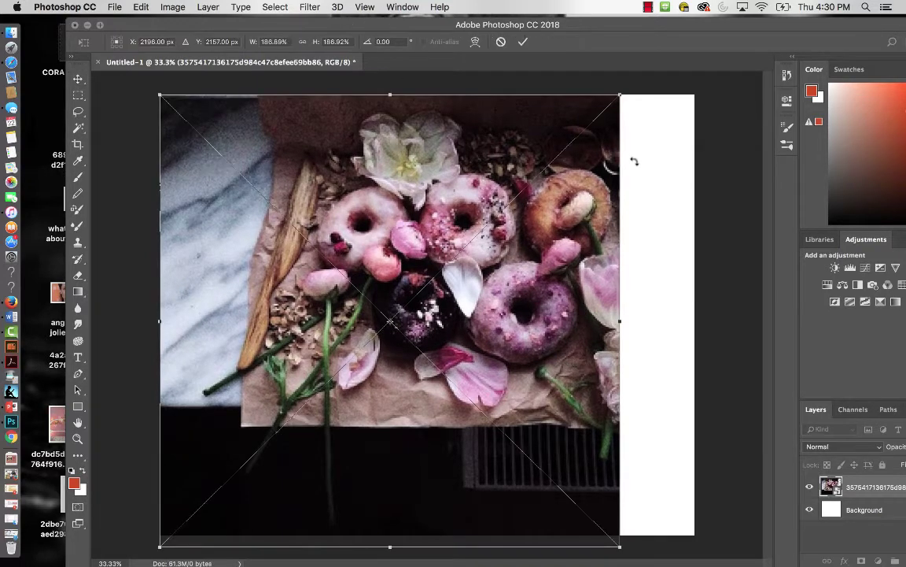
pyautogui.moveTo(620, 94); pyautogui.dragTo(429, 159)
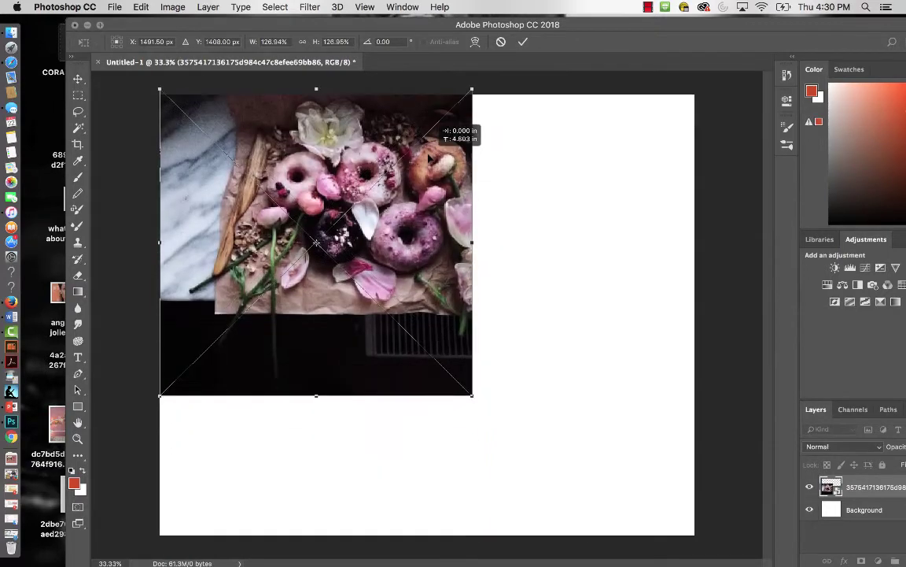
pyautogui.press('Return')
# - Place the pink flower field photo from the desktop and enlarge it to fill the full canvas height along the right edge
pyautogui.moveTo(248, 25); pyautogui.dragTo(404, 24)
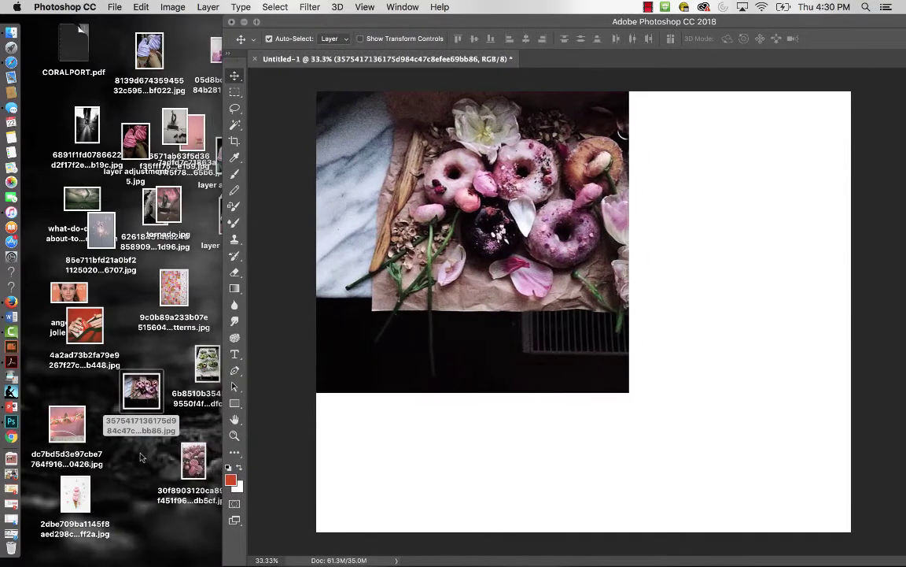
pyautogui.click(142, 454)
pyautogui.moveTo(193, 461); pyautogui.dragTo(695, 288)
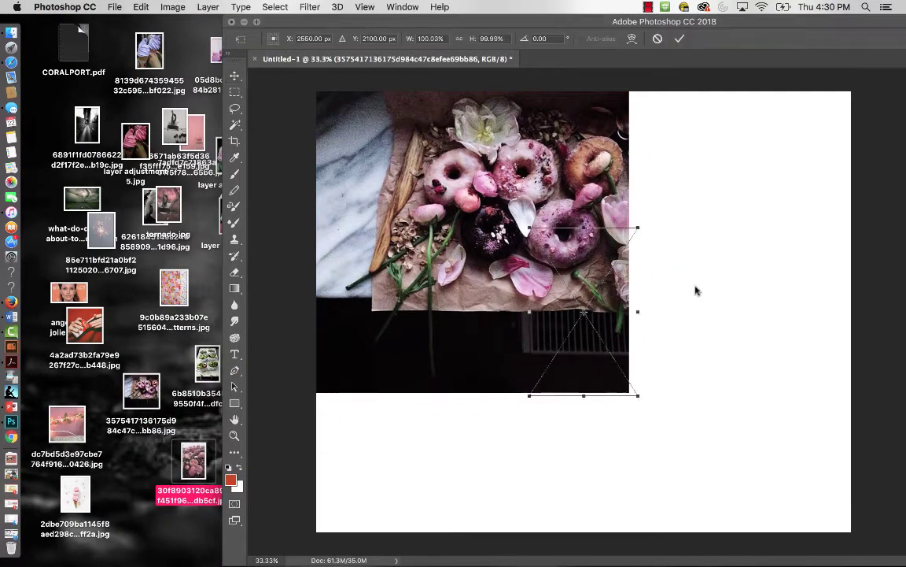
pyautogui.moveTo(631, 301); pyautogui.dragTo(730, 164)
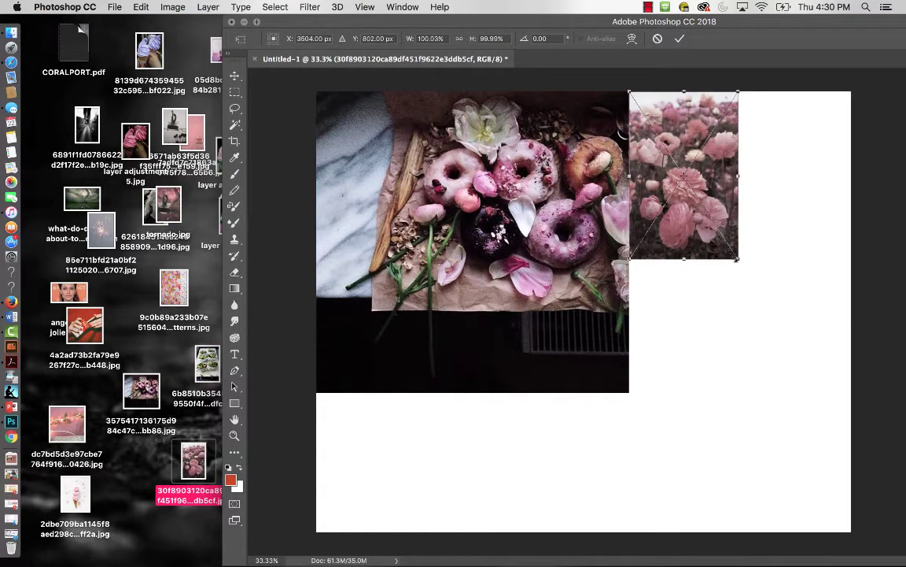
pyautogui.moveTo(739, 260); pyautogui.dragTo(726, 436)
pyautogui.press('Return')
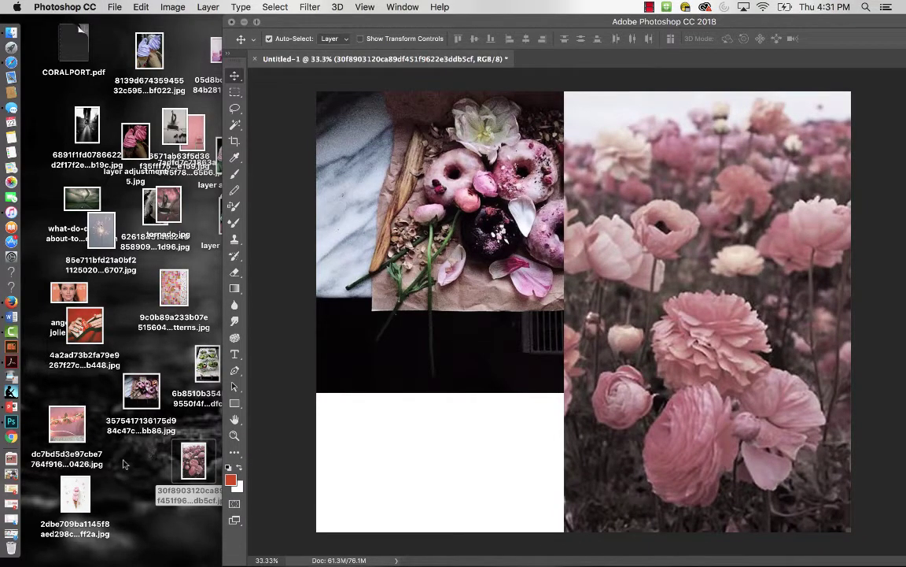
# - Duplicate the donut photo layer and move the copy straight down to cover the canvas's empty lower-left area
pyautogui.moveTo(337, 21); pyautogui.dragTo(264, 27)
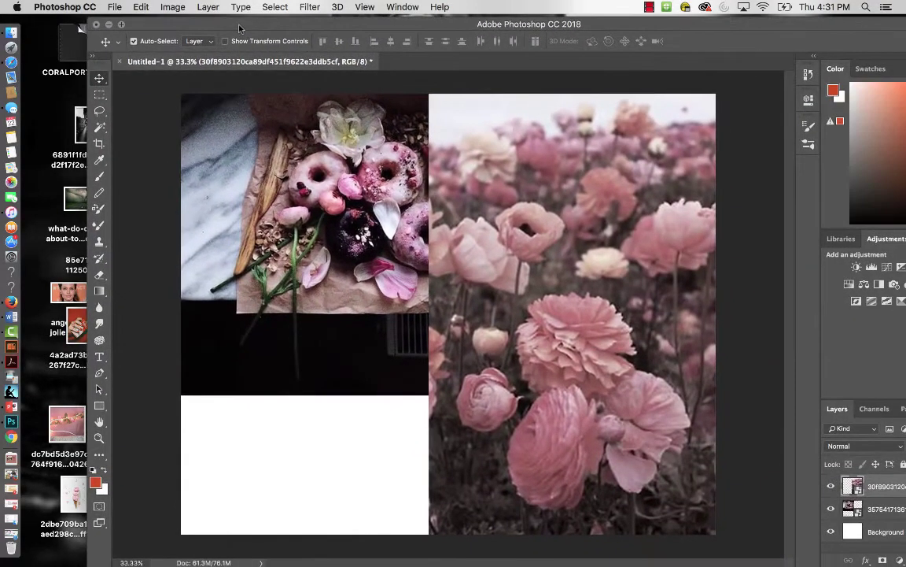
pyautogui.click(276, 190)
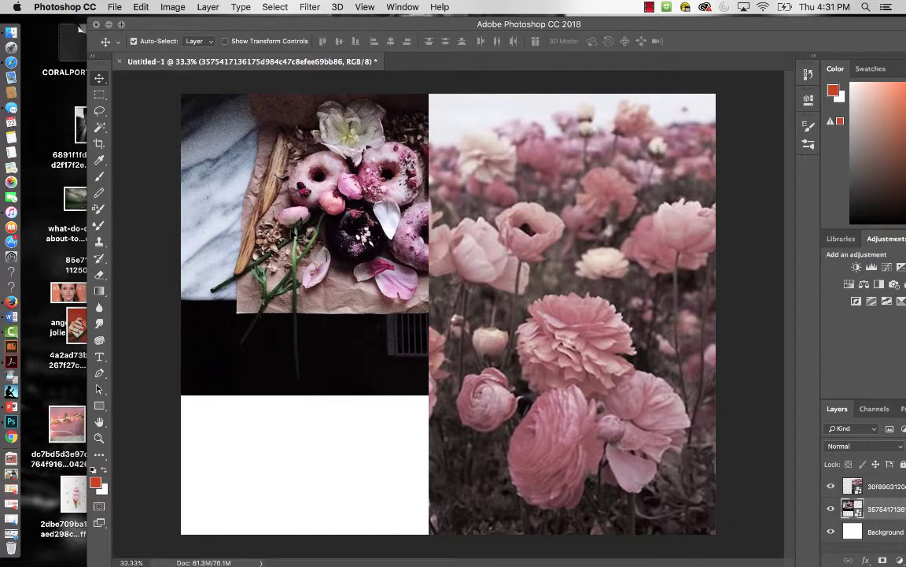
pyautogui.press('super+j')
pyautogui.moveTo(462, 28); pyautogui.dragTo(397, 25)
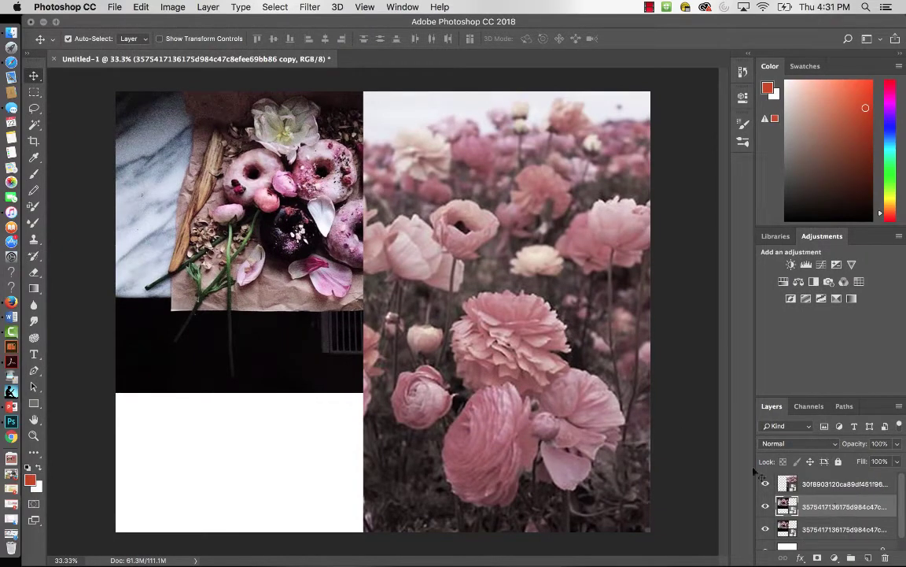
pyautogui.moveTo(265, 276); pyautogui.dragTo(260, 461)
pyautogui.moveTo(266, 419); pyautogui.dragTo(271, 435)
# - Try flipping the donut copy horizontally and shifting it slightly down, and undo the transform
pyautogui.hotkey('ctrl', 't')
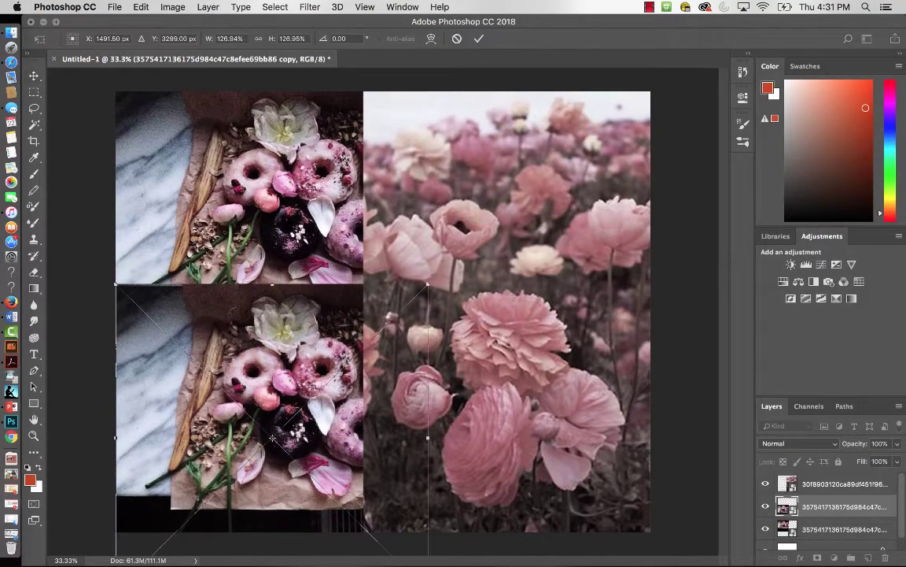
pyautogui.click(141, 7)
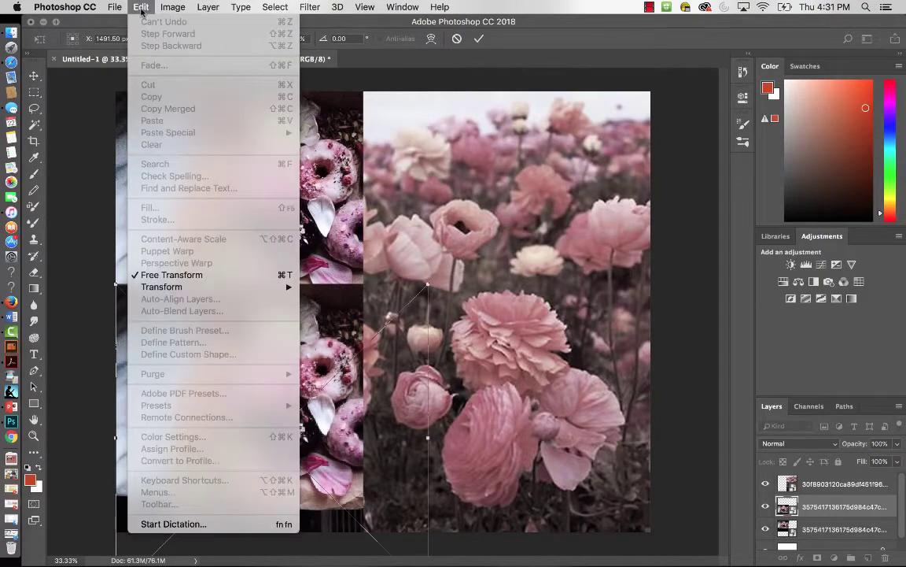
pyautogui.moveTo(170, 288)
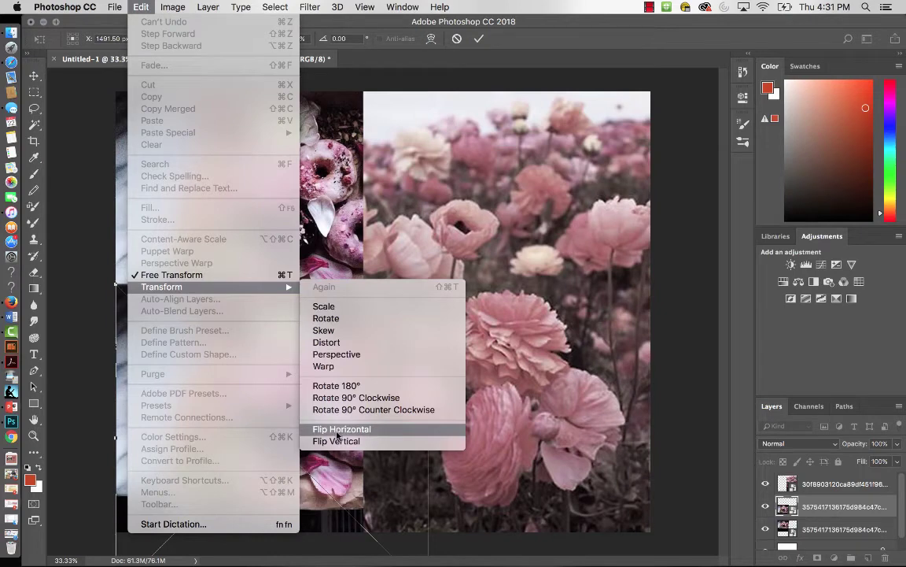
pyautogui.click(340, 430)
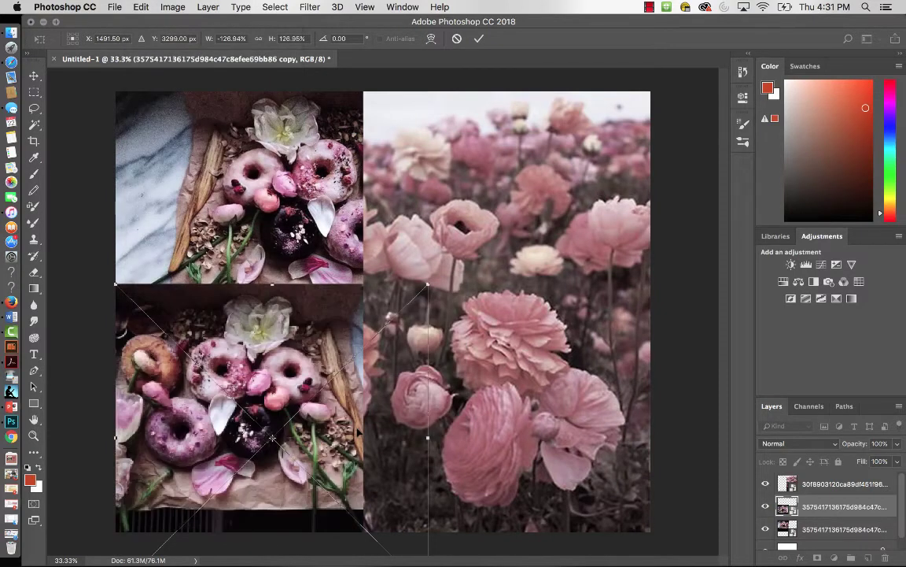
pyautogui.moveTo(330, 383)
pyautogui.mouseDown()
pyautogui.moveTo(332, 418)
pyautogui.moveTo(321, 346)
pyautogui.moveTo(275, 351)
pyautogui.moveTo(275, 405)
pyautogui.moveTo(322, 366)
pyautogui.moveTo(330, 389)
pyautogui.mouseUp()
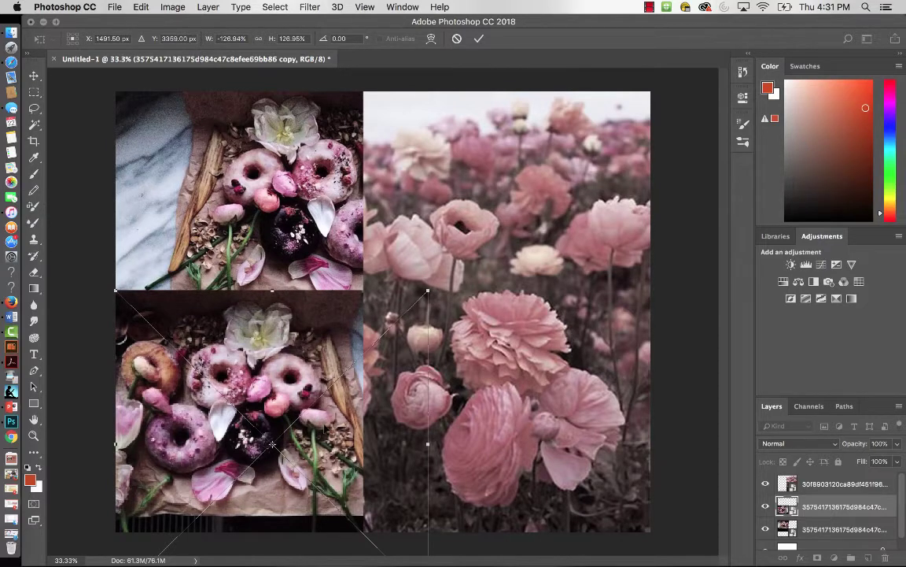
pyautogui.press('Return')
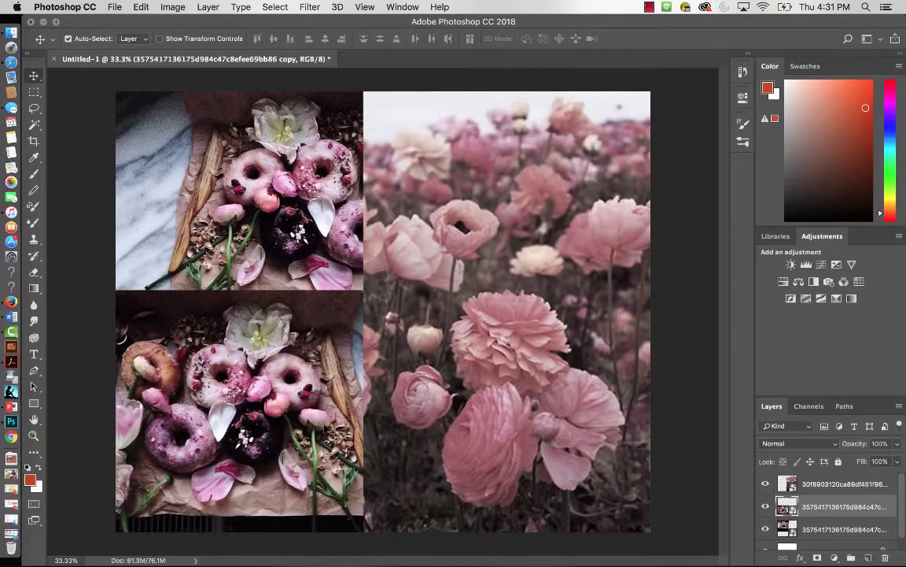
pyautogui.press('super+z')
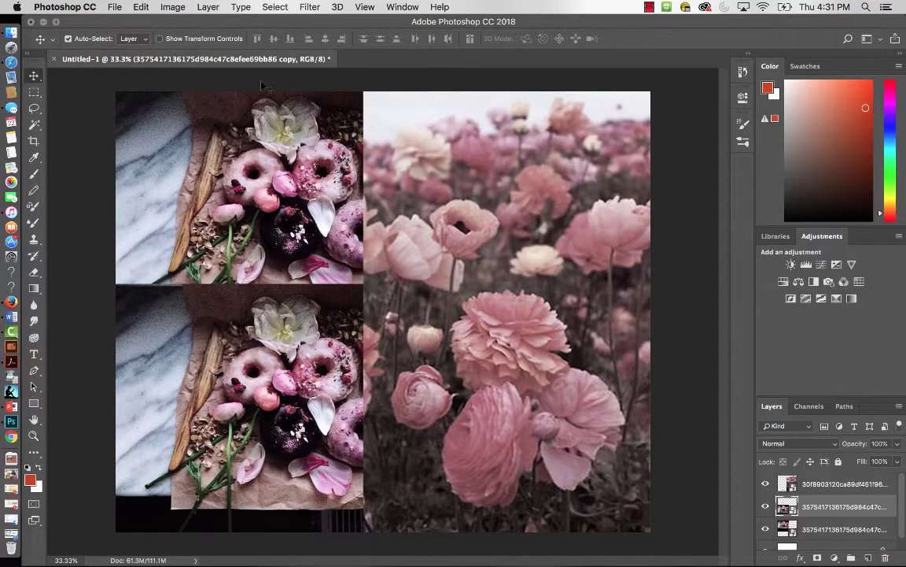
# - Try flipping the donut copy vertically and moving it up to the canvas's lower edge, and undo the transform
pyautogui.press('super+t')
pyautogui.click(142, 7)
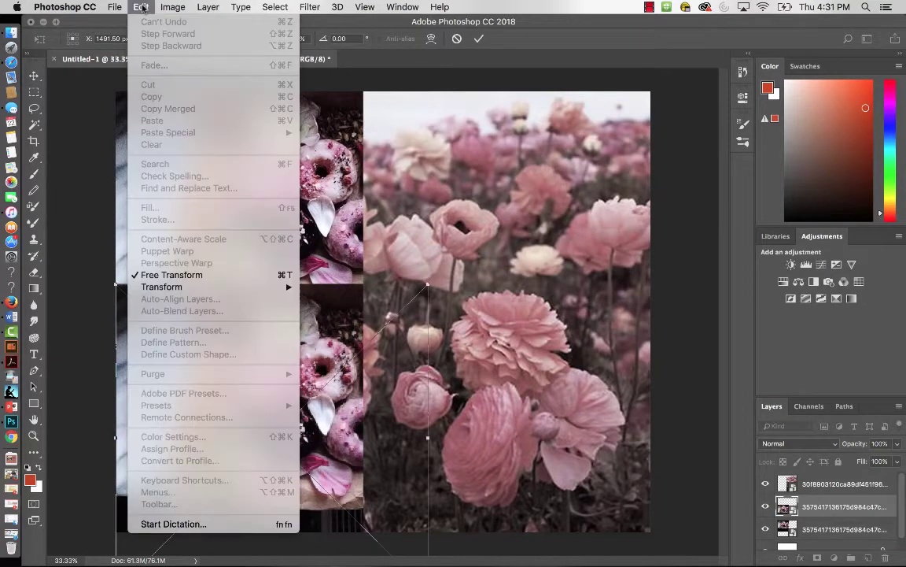
pyautogui.moveTo(174, 286)
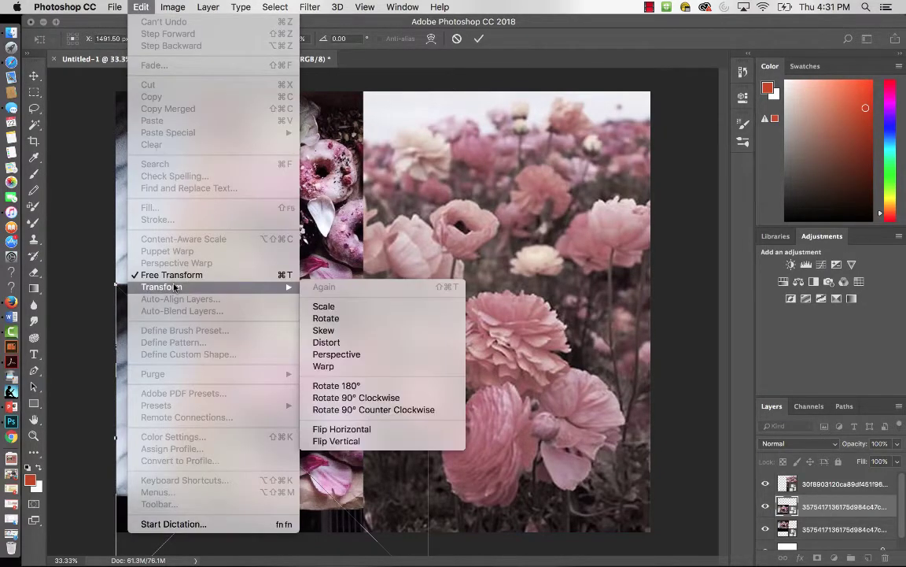
pyautogui.click(336, 441)
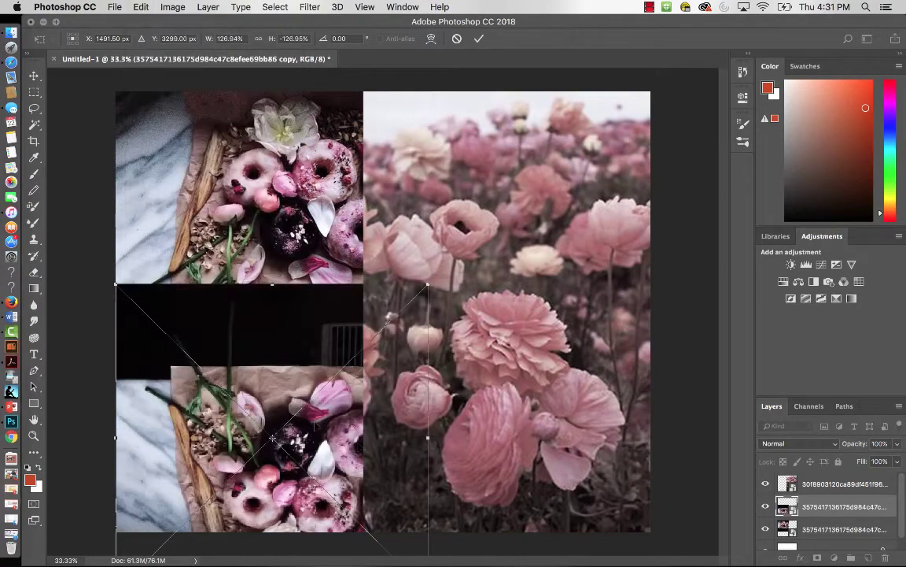
pyautogui.moveTo(285, 386); pyautogui.dragTo(309, 352)
pyautogui.press('Return')
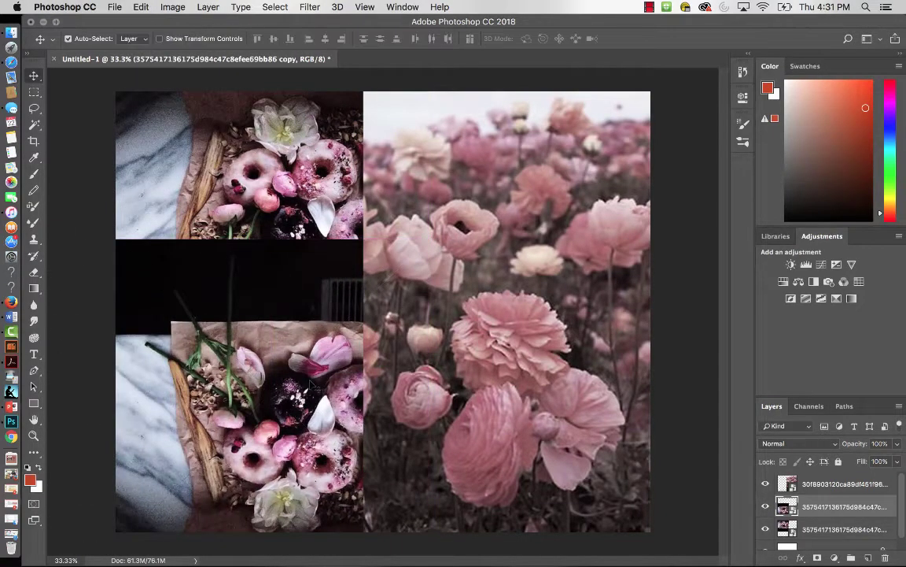
pyautogui.hotkey('ctrl', 'z')
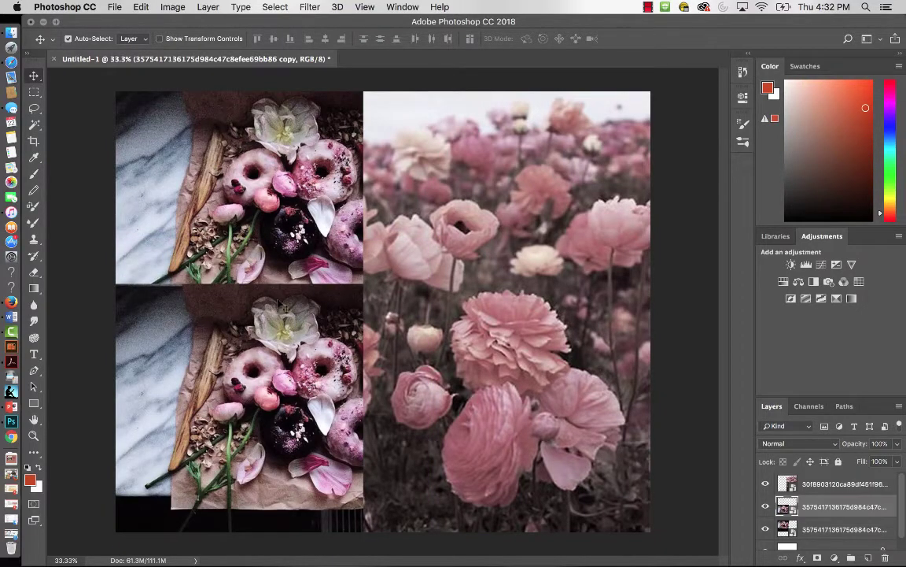
# - Reposition the donut photo copy and enlarge it to about 164% so it fills the canvas's lower-left area beside the flower field
pyautogui.moveTo(273, 307); pyautogui.dragTo(304, 300)
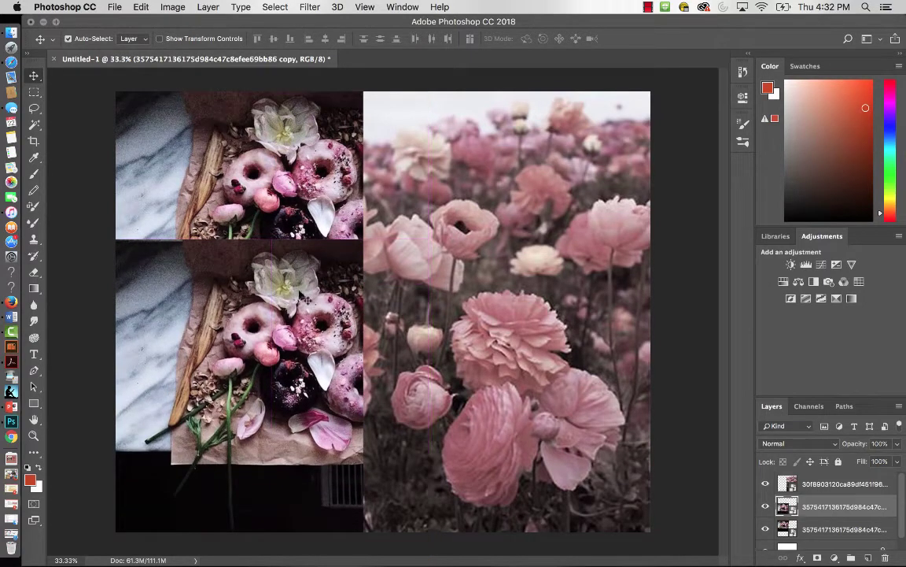
pyautogui.hotkey('ctrl', 't')
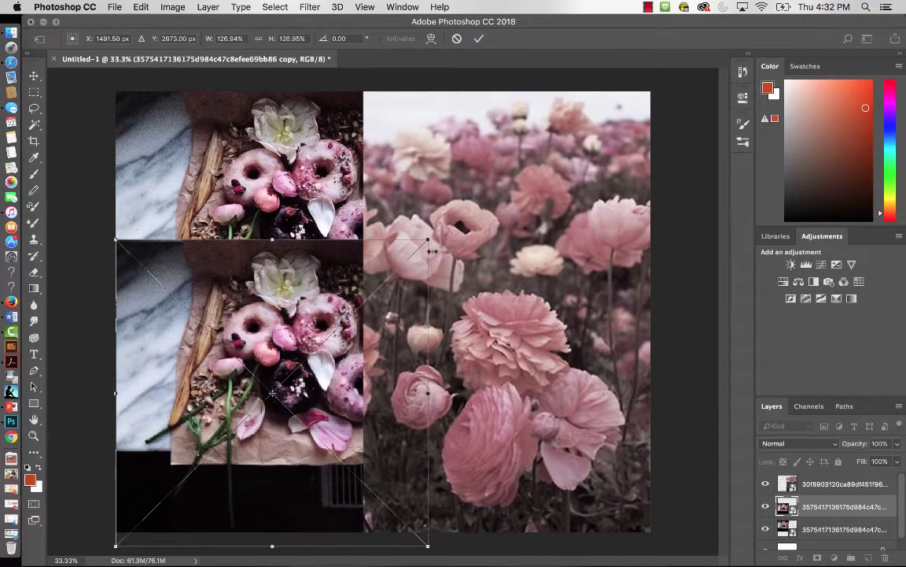
pyautogui.moveTo(116, 239); pyautogui.dragTo(25, 150)
pyautogui.moveTo(214, 257); pyautogui.dragTo(196, 398)
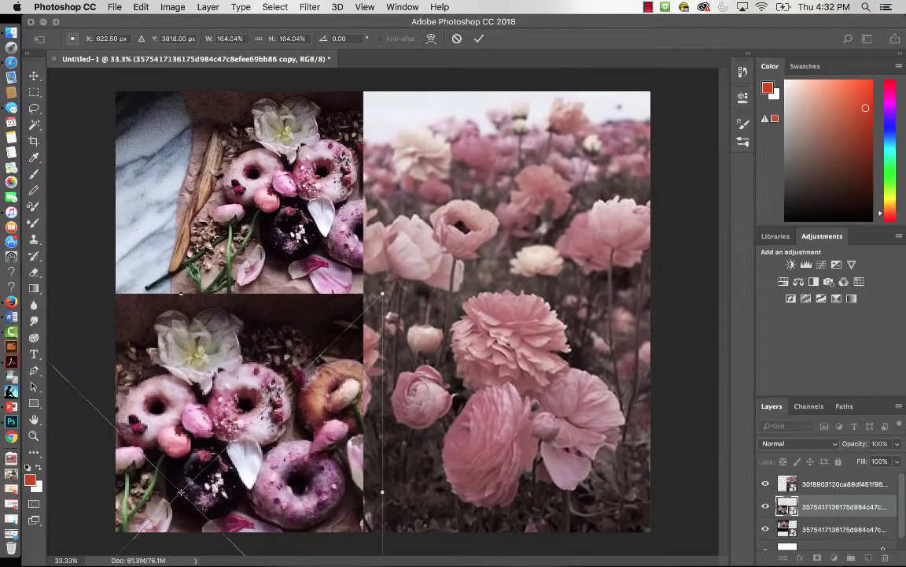
pyautogui.press('Return')
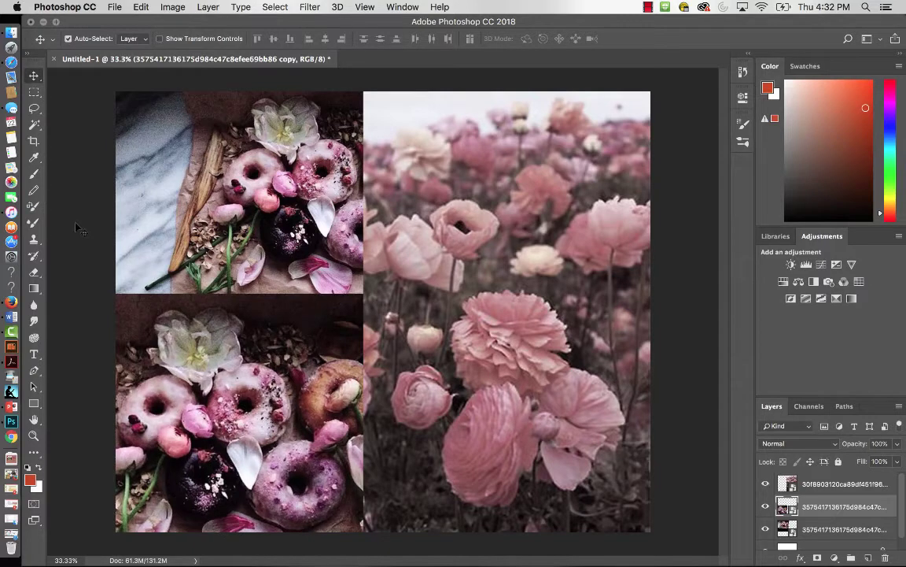
pyautogui.click(75, 228)
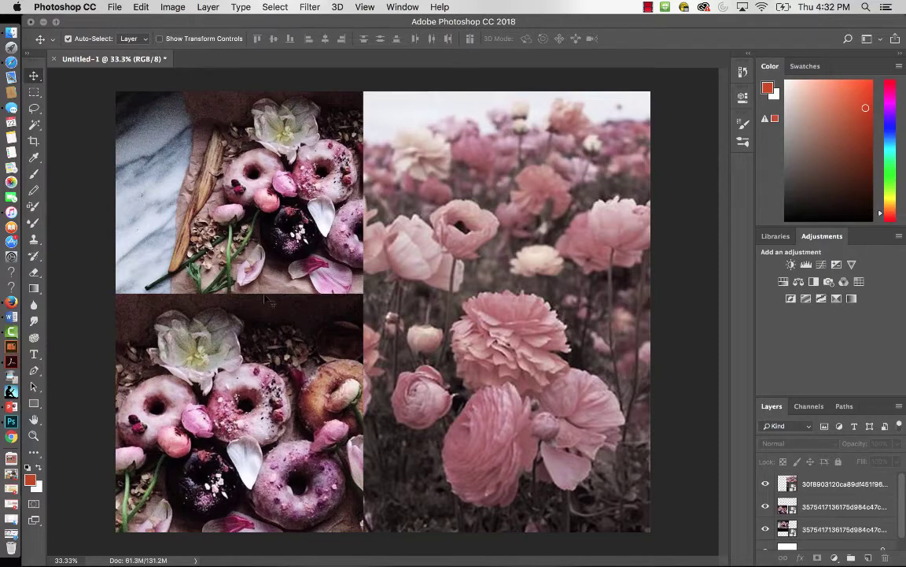
# - Select the upper donut photo's layer and sample a pale pink from its donuts as the foreground color
pyautogui.click(275, 268)
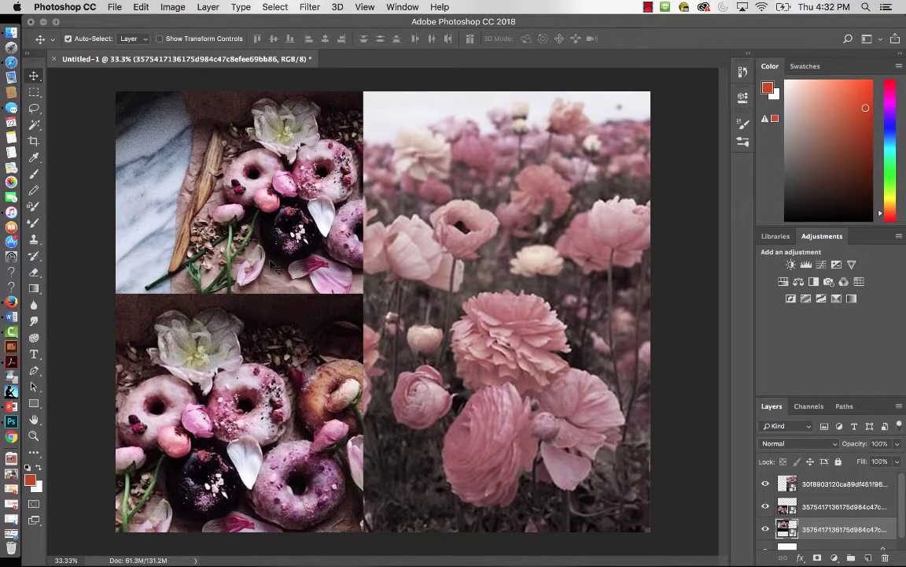
pyautogui.click(34, 158)
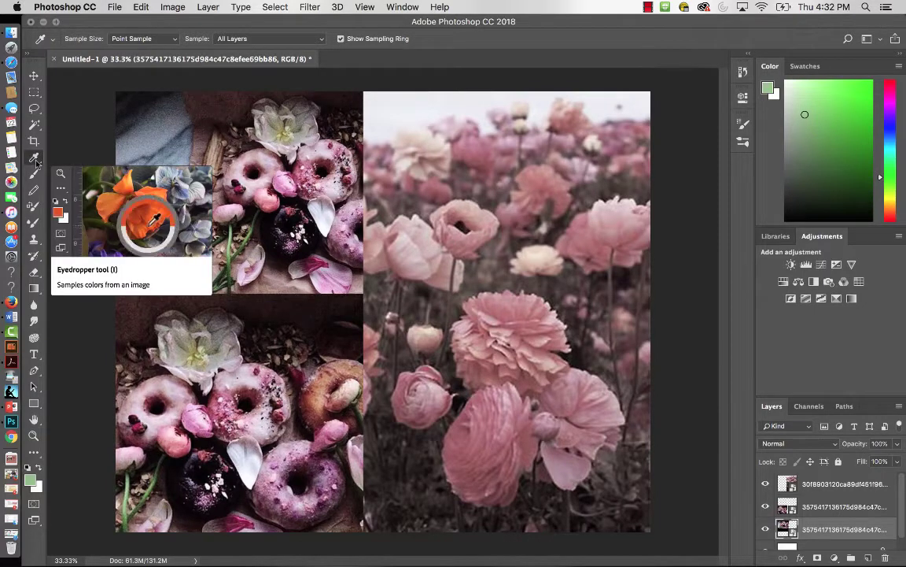
pyautogui.press('b')
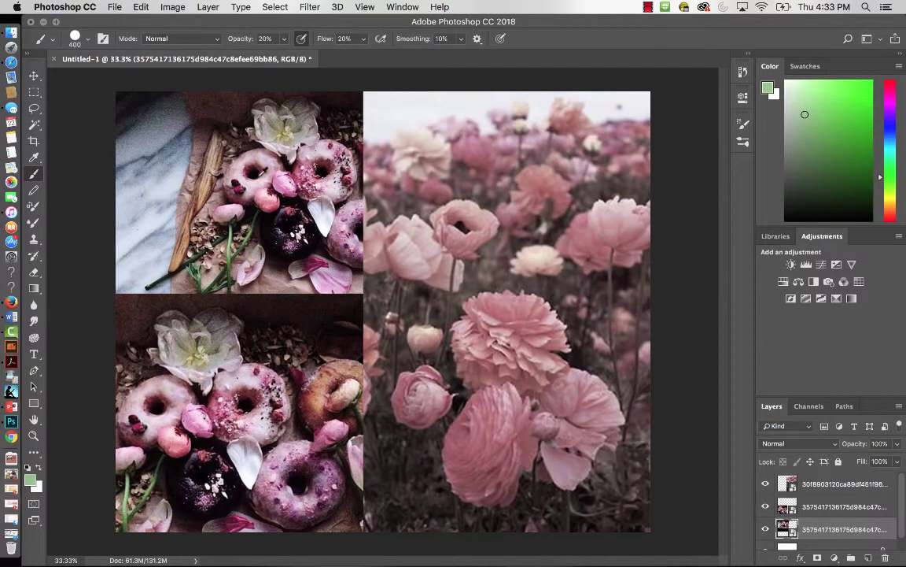
pyautogui.keyDown('alt'); pyautogui.click(267, 178); pyautogui.keyUp('alt')
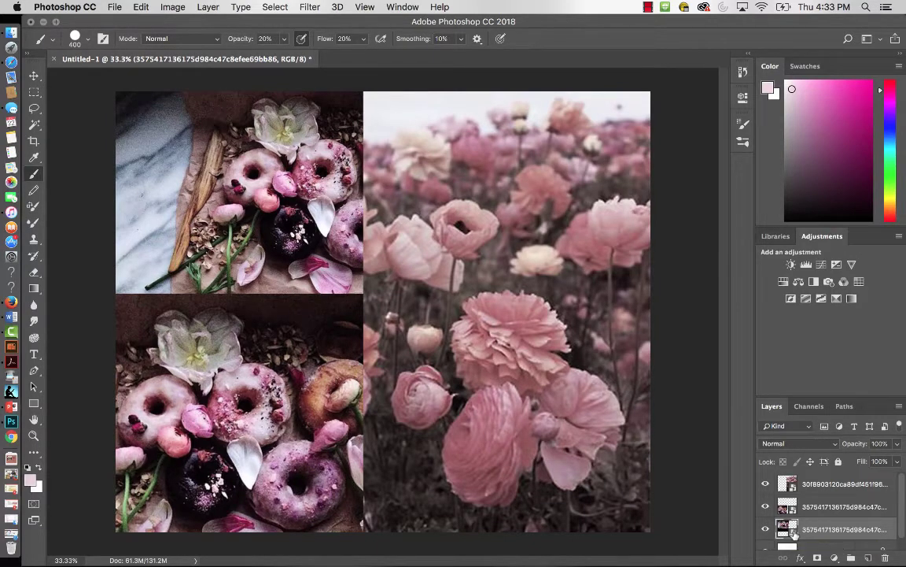
# - Rasterize the three photo layers: the upper donut photo, its enlarged copy and the pink flower field
pyautogui.rightClick(826, 510)
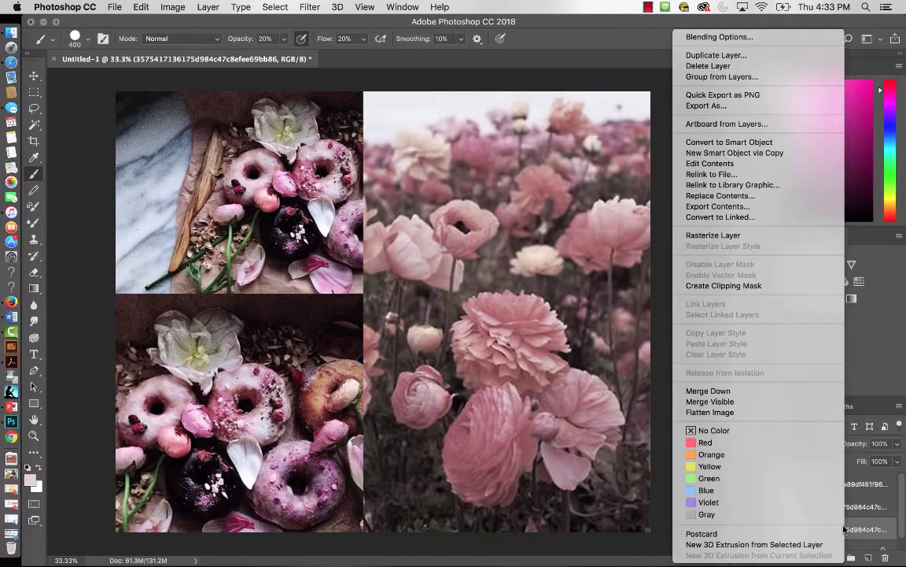
pyautogui.click(759, 236)
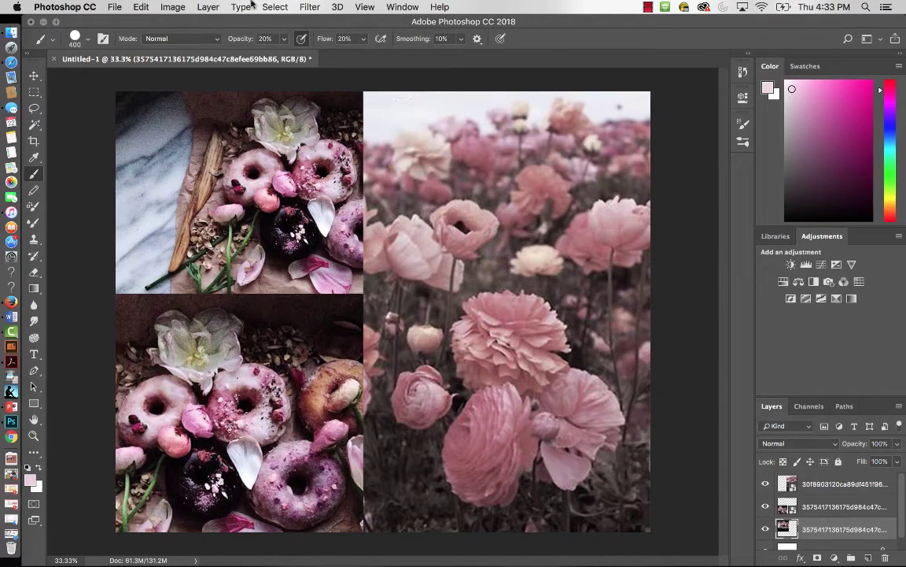
pyautogui.click(213, 8)
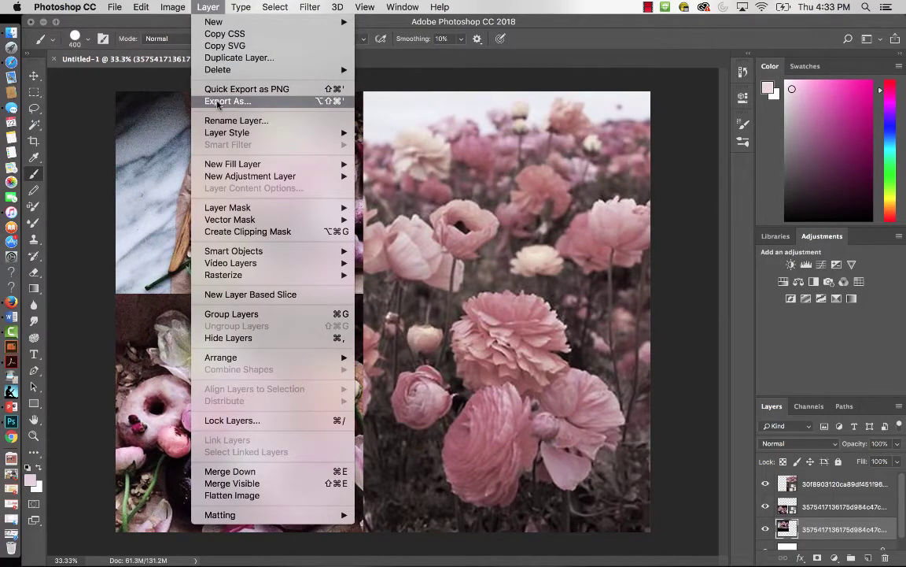
pyautogui.moveTo(228, 276)
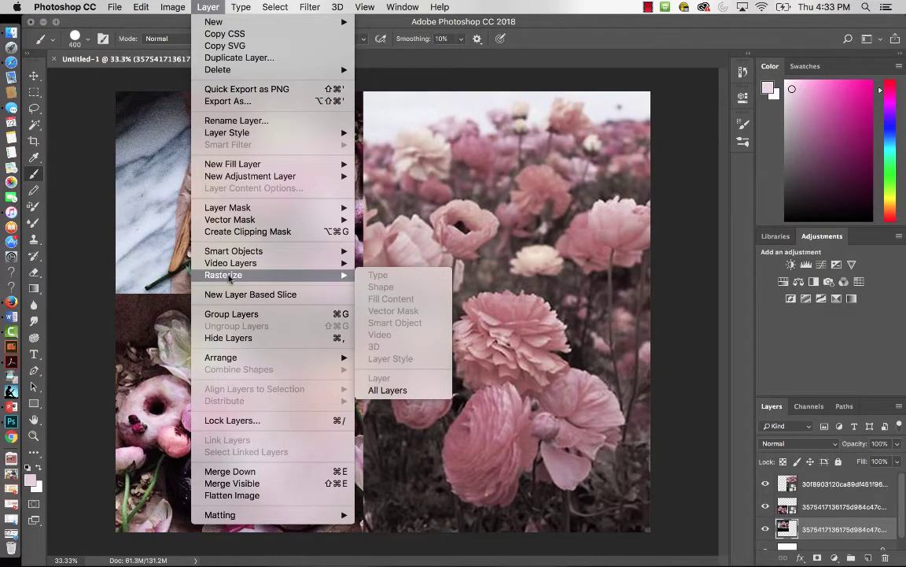
pyautogui.click(171, 23)
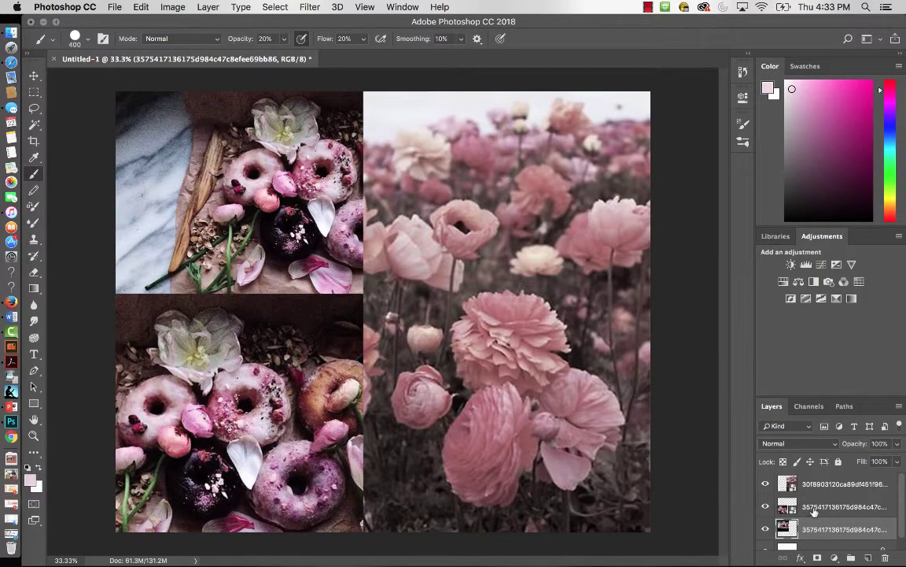
pyautogui.rightClick(814, 509)
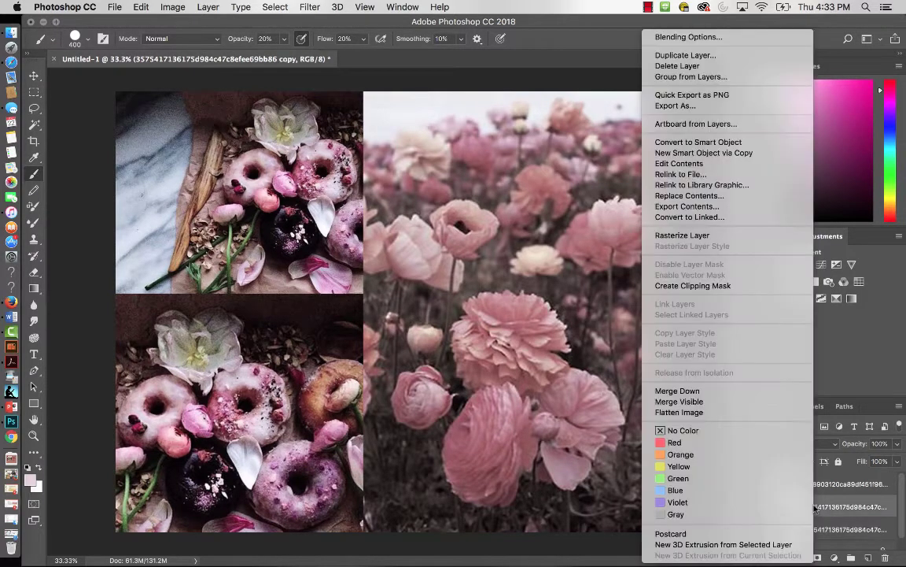
pyautogui.click(750, 236)
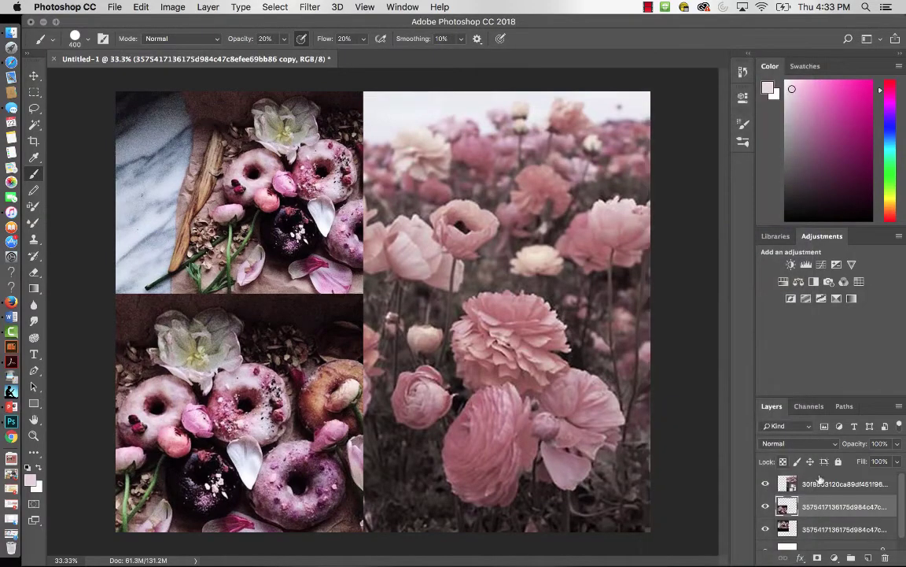
pyautogui.rightClick(840, 484)
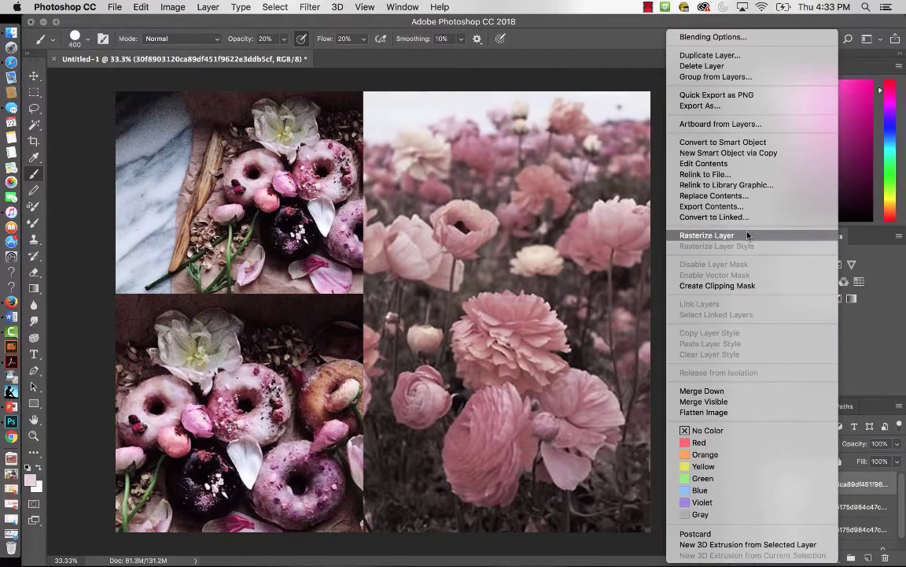
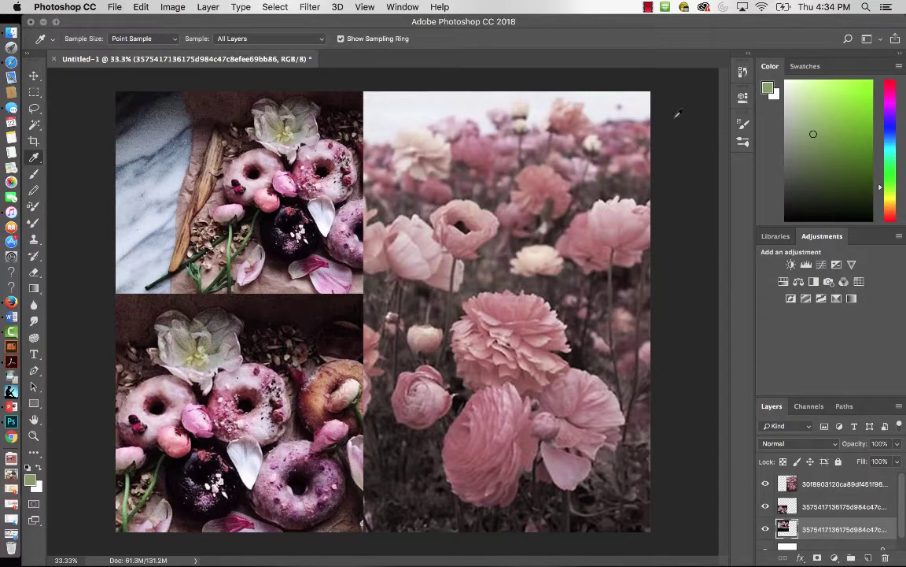
# - Save the sampled green #899d6a as a swatch named "green", also added to the current library, and check it among the swatches
pyautogui.click(769, 93)
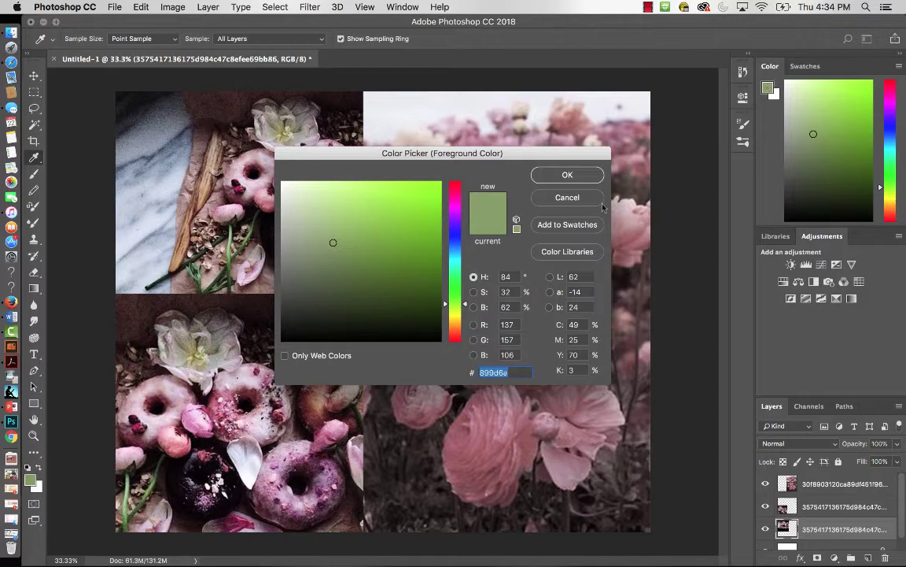
pyautogui.click(579, 227)
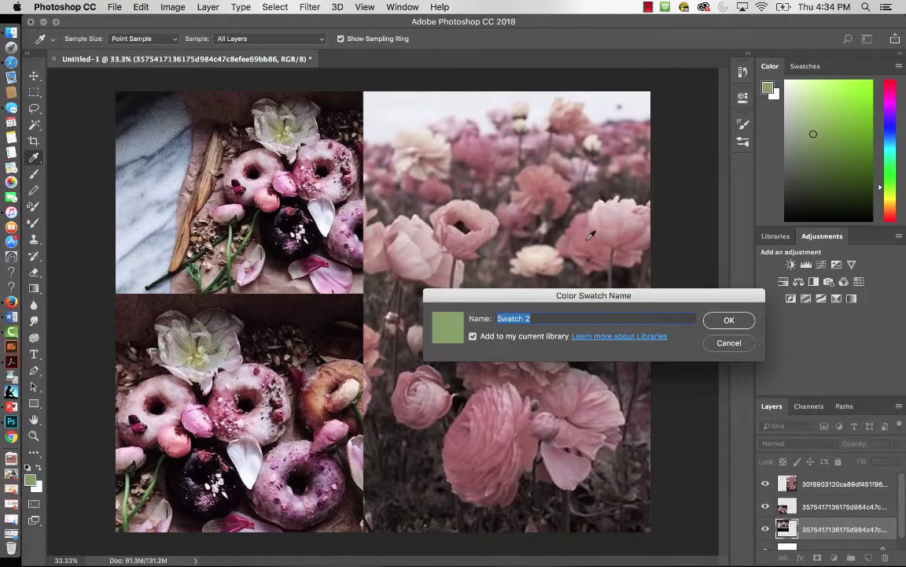
pyautogui.write('gren green')
pyautogui.press('super+a')
pyautogui.write('ereen')
pyautogui.click(730, 320)
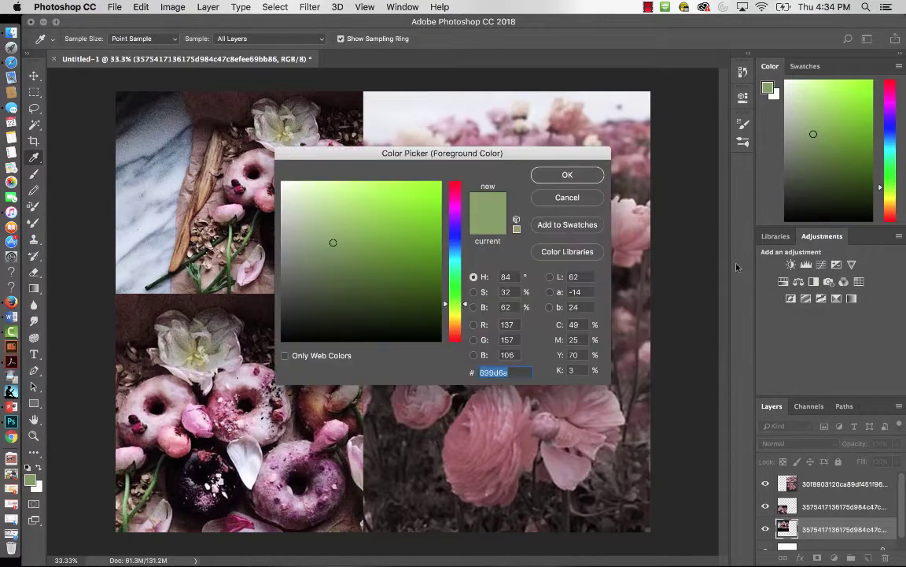
pyautogui.click(803, 68)
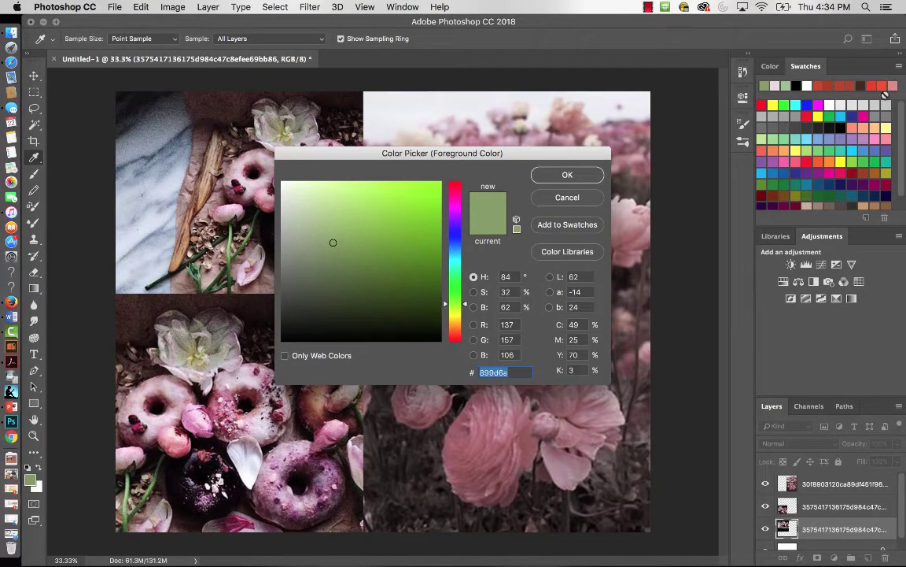
pyautogui.scroll(-2, 904, 154)
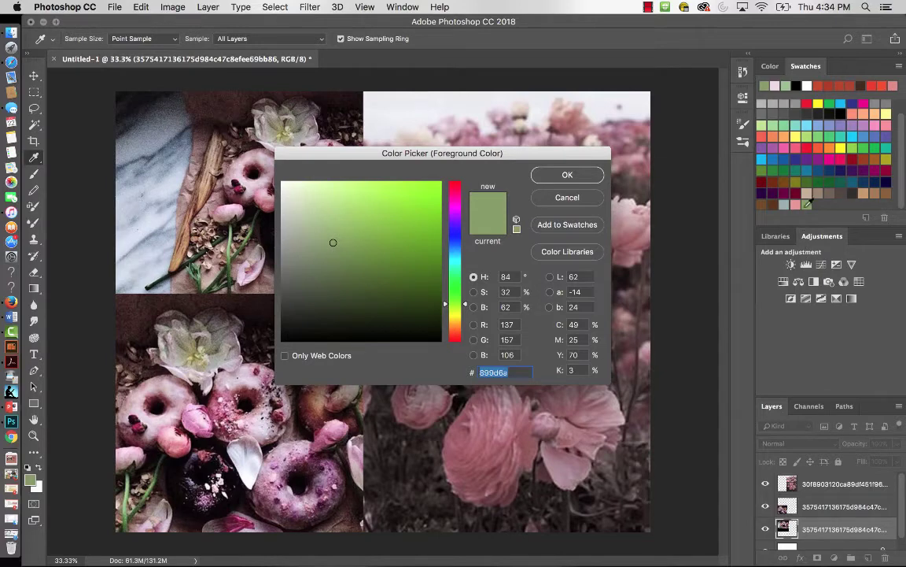
pyautogui.click(771, 66)
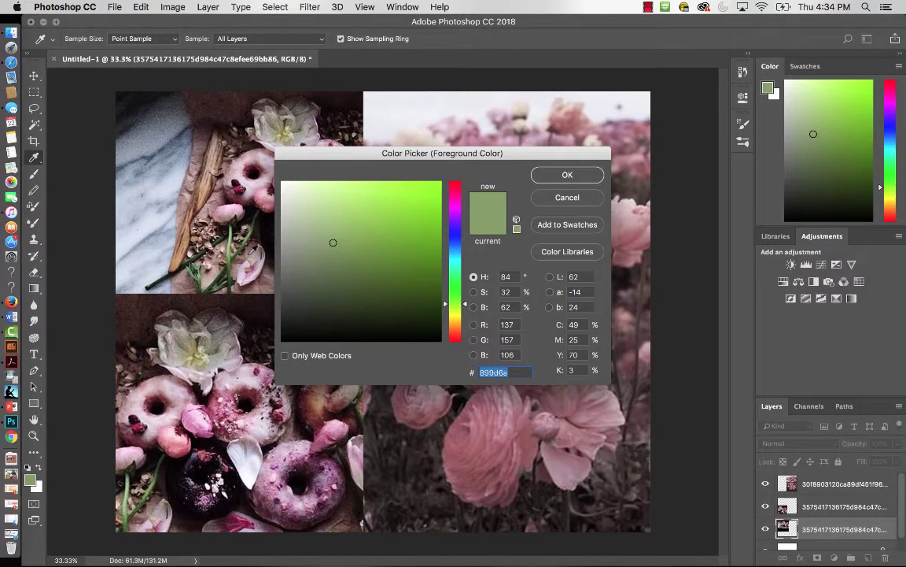
# - Sample the pale pink #ddd2da from the upper donut photo, save it as swatch "dust pink", and display the swatches
pyautogui.click(223, 168)
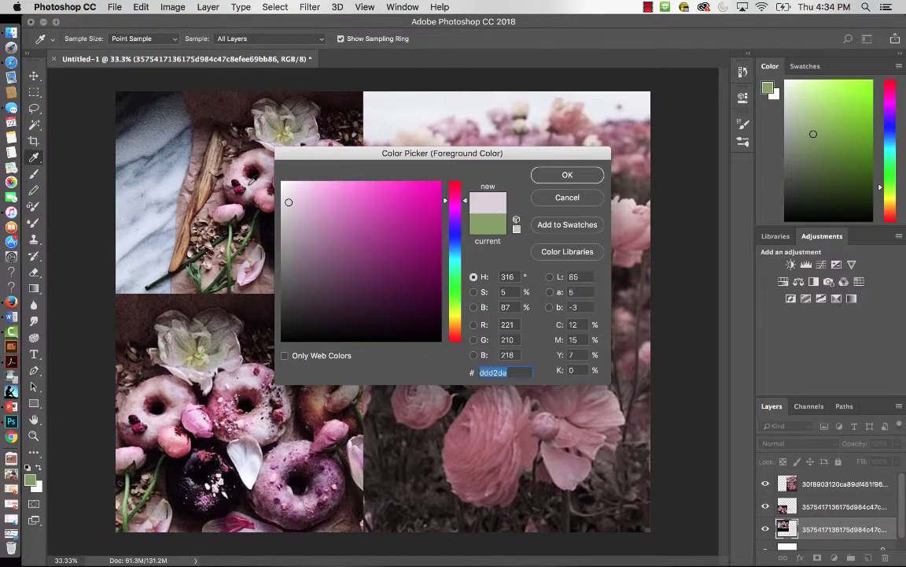
pyautogui.click(575, 226)
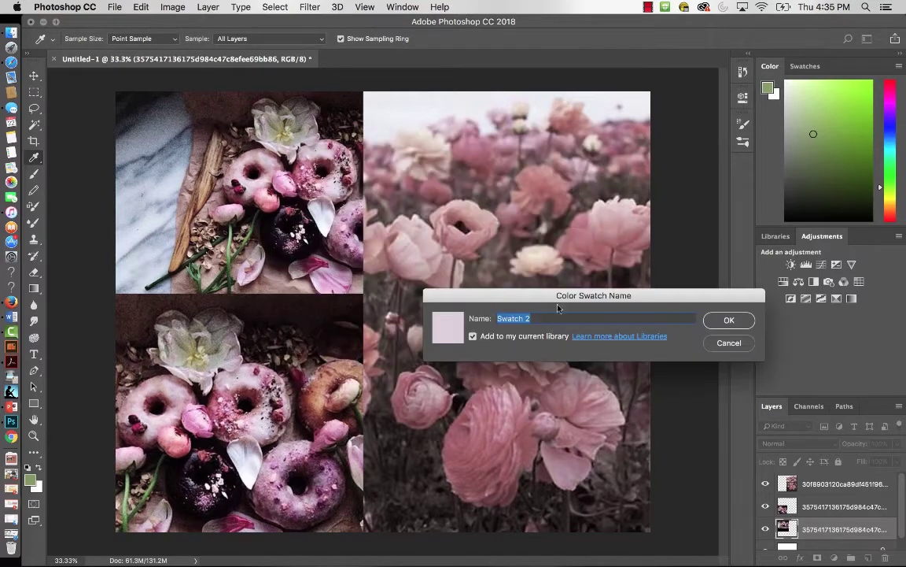
pyautogui.write('dust pink')
pyautogui.press('Return')
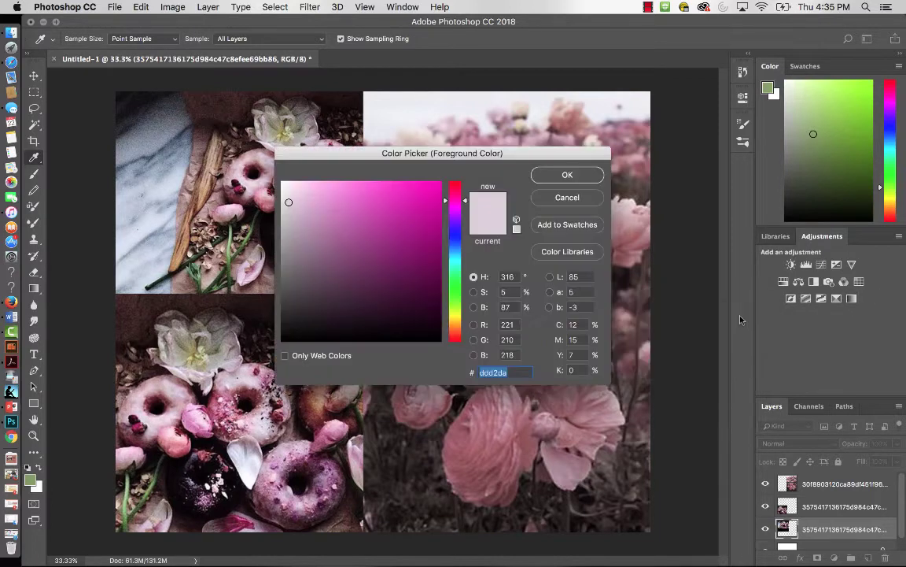
pyautogui.click(811, 67)
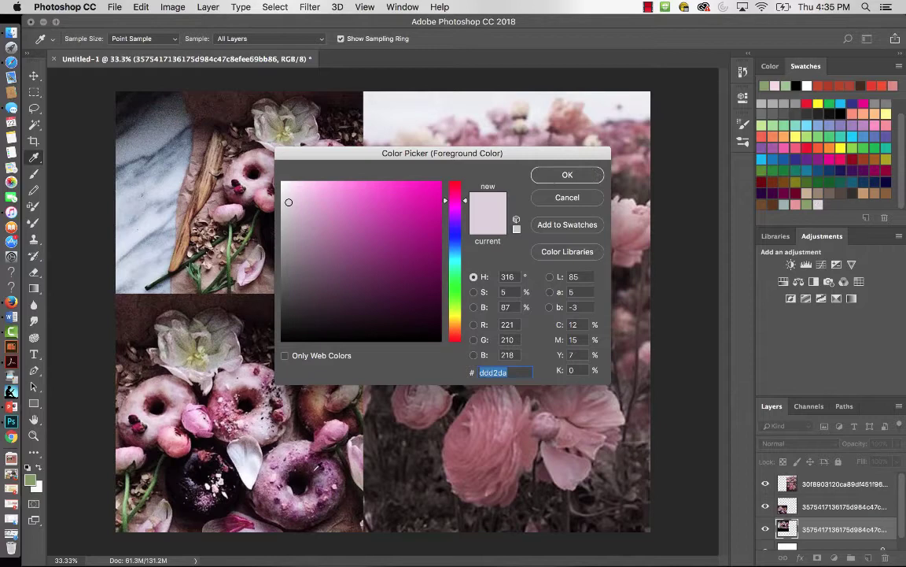
# - Sample several tones from the lower donut photo's purple donut and save the mauve #ae819f as a swatch named "lav"
pyautogui.click(284, 423)
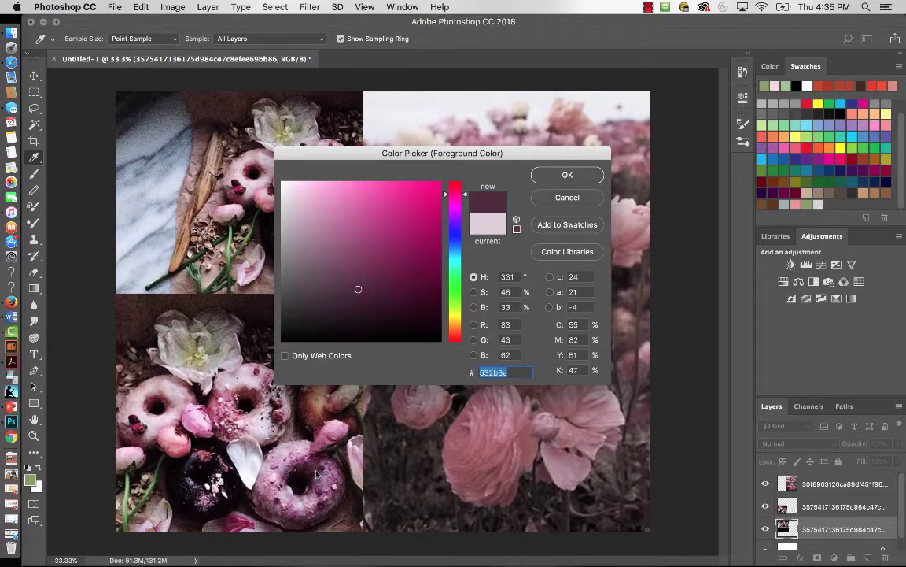
pyautogui.click(266, 447)
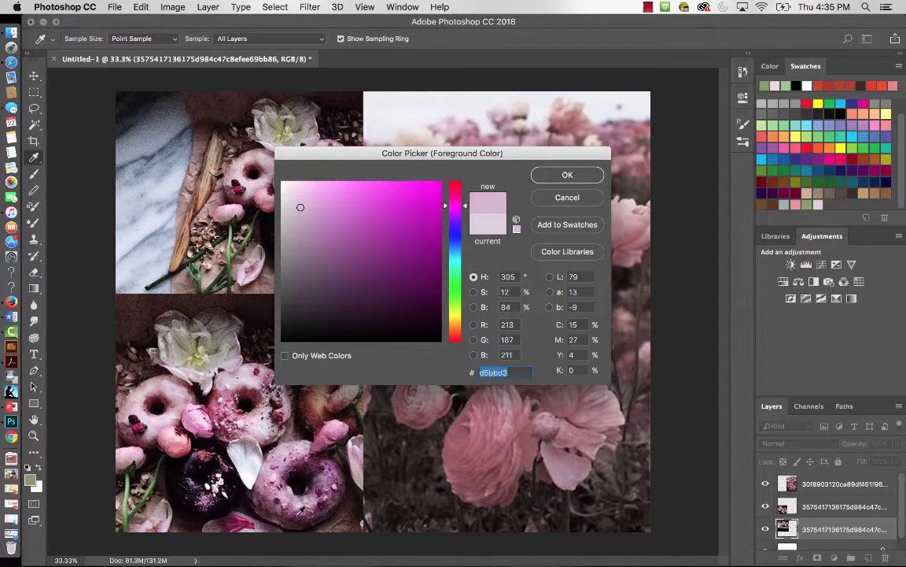
pyautogui.click(266, 464)
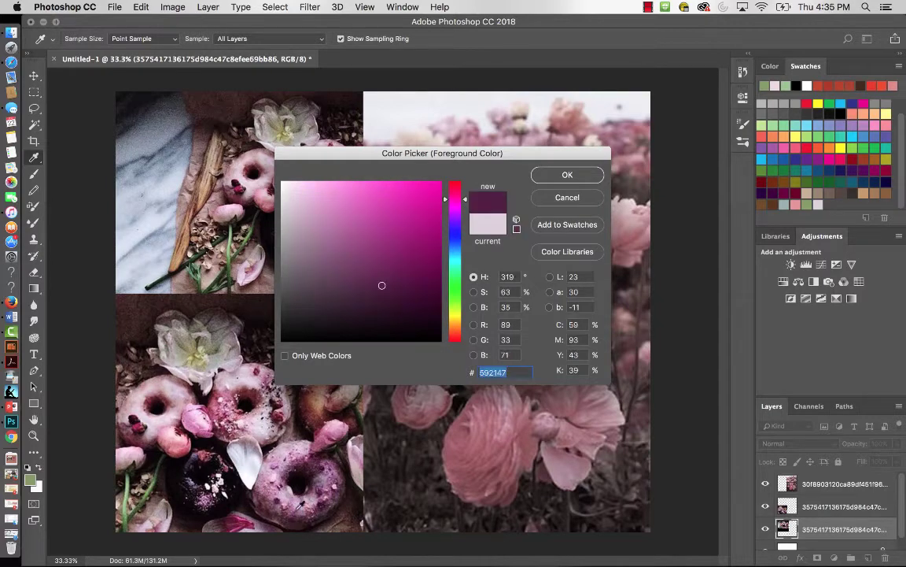
pyautogui.click(268, 457)
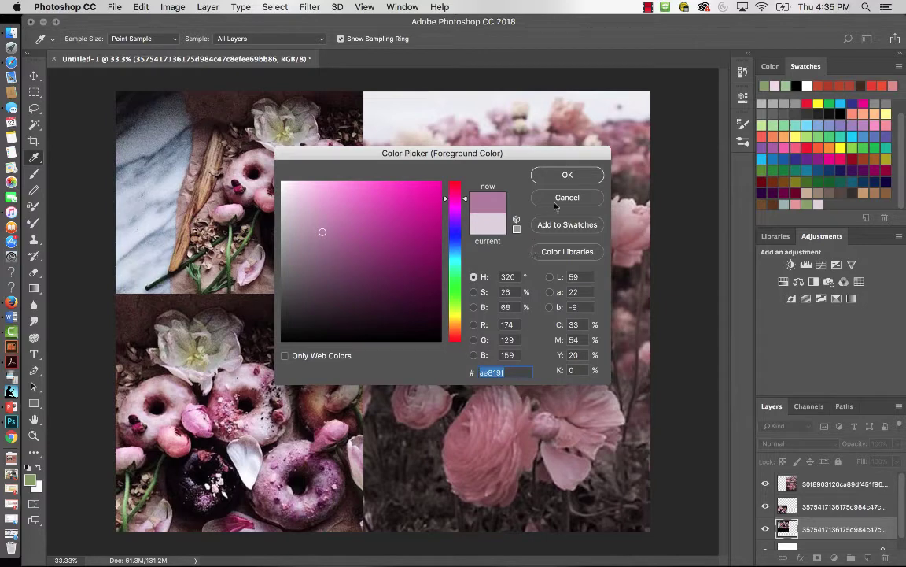
pyautogui.click(552, 224)
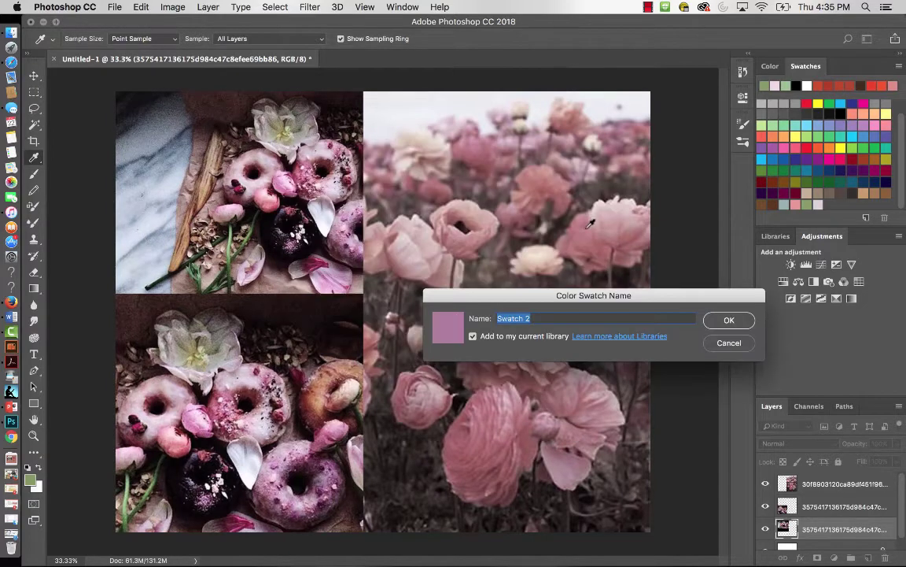
pyautogui.write('lav')
pyautogui.press('Return')
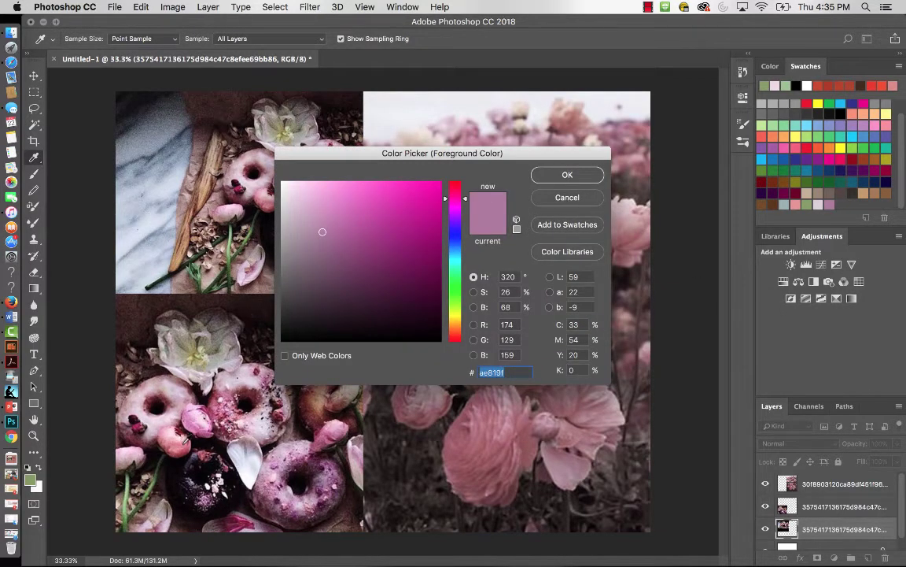
# - Sample the rose #b85863 from the pink buds in the lower donut photo and save it as a swatch, also in the current library
pyautogui.click(165, 412)
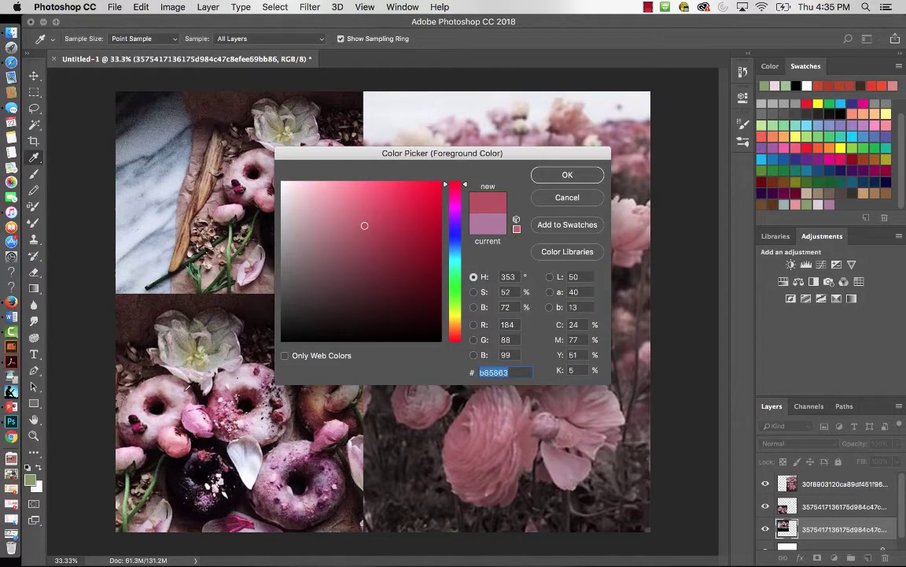
pyautogui.click(596, 228)
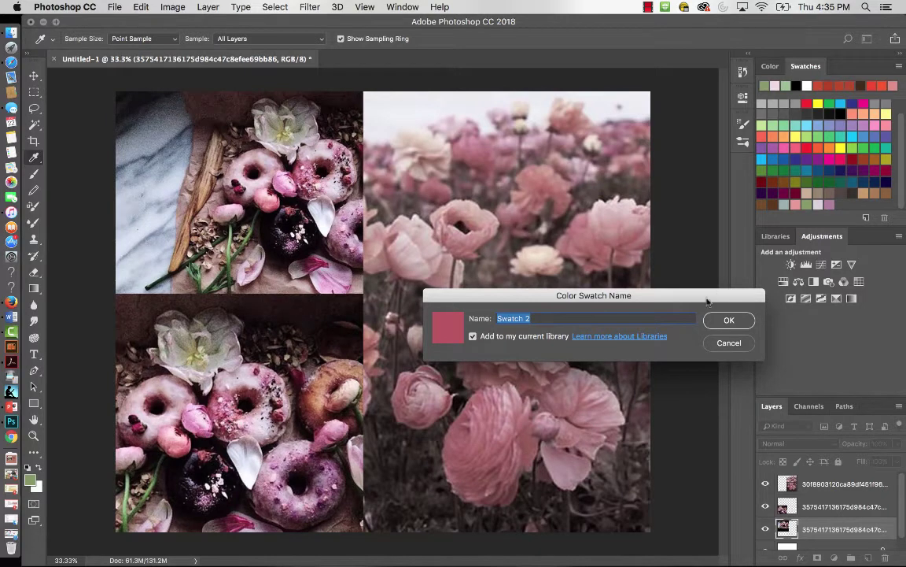
pyautogui.click(726, 320)
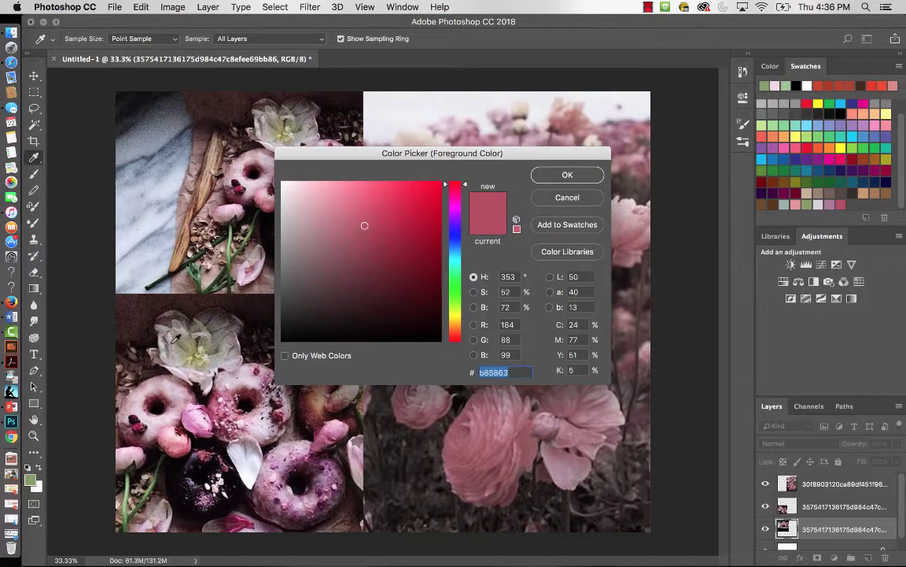
# - Sample the dusty pink-grey #c9b6b8 from the white flower in the lower donut photo and save it as a swatch
pyautogui.click(169, 343)
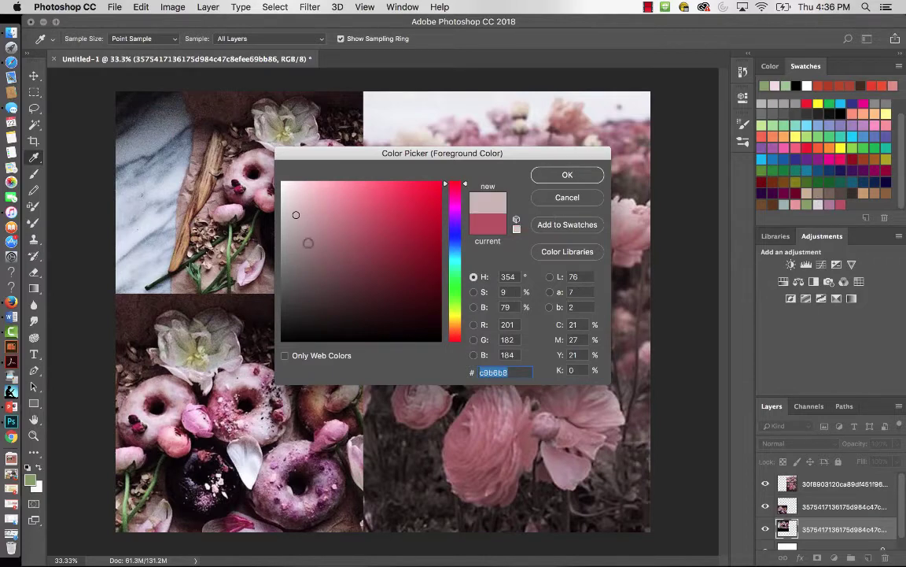
pyautogui.click(583, 172)
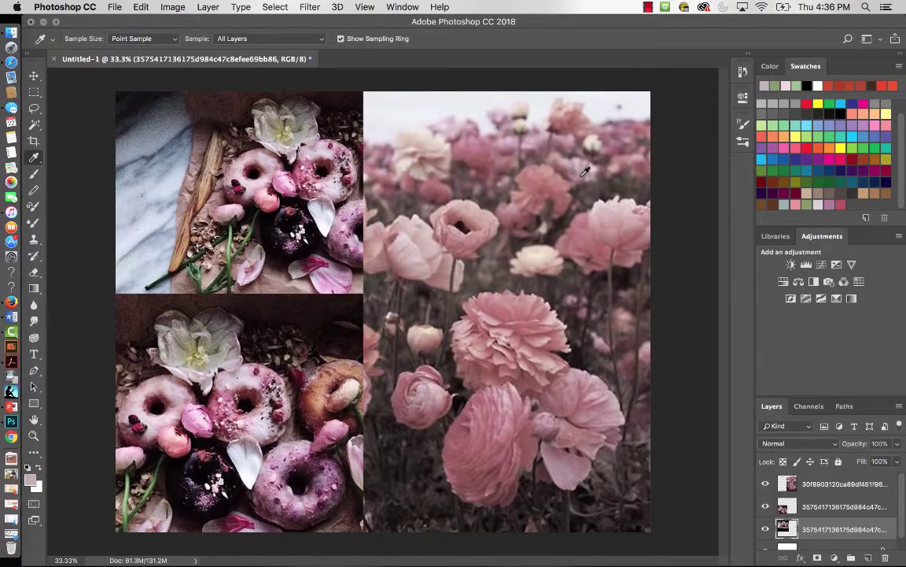
pyautogui.click(770, 67)
pyautogui.click(767, 87)
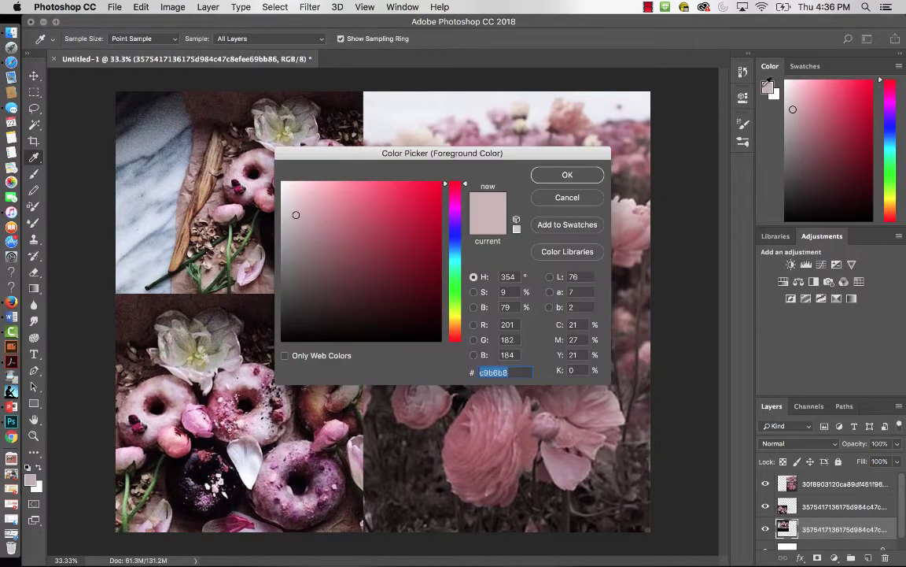
pyautogui.click(583, 225)
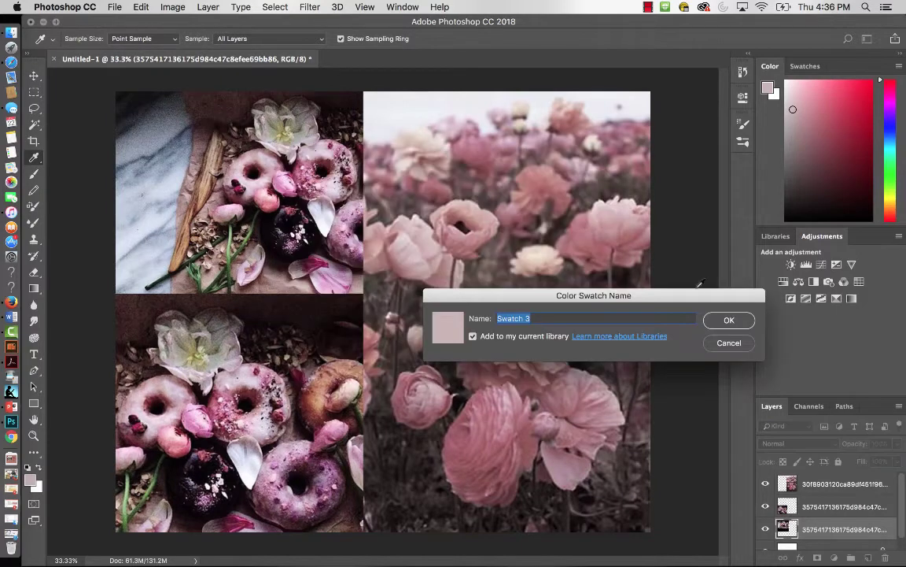
pyautogui.click(725, 321)
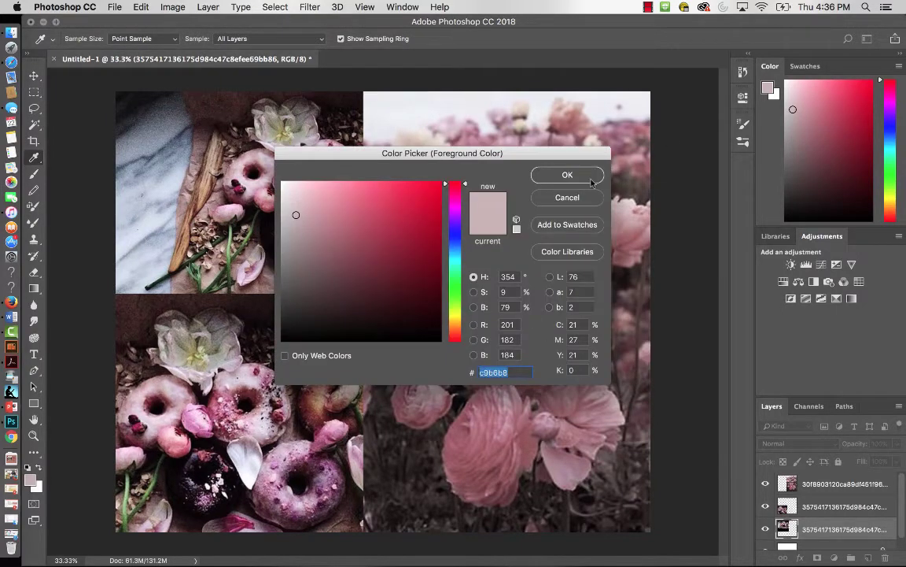
pyautogui.click(535, 175)
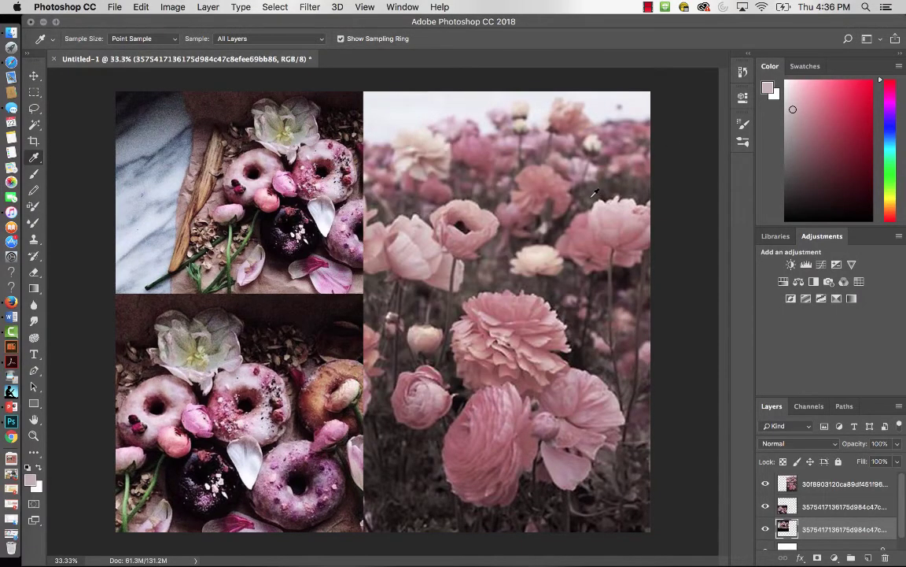
# - Make the saved green swatch the foreground color and look up its closest match in the PANTONE+ Solid Coated color library
pyautogui.click(807, 67)
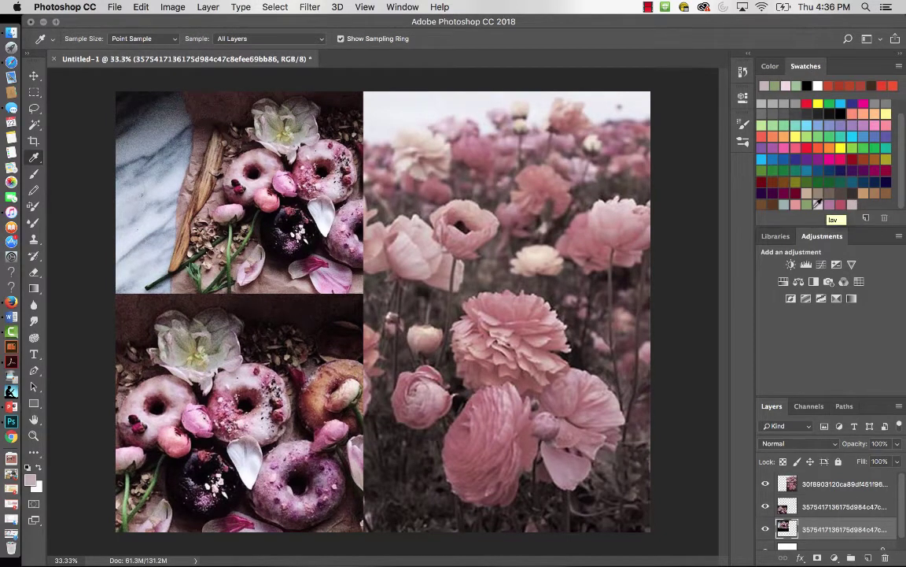
pyautogui.click(809, 204)
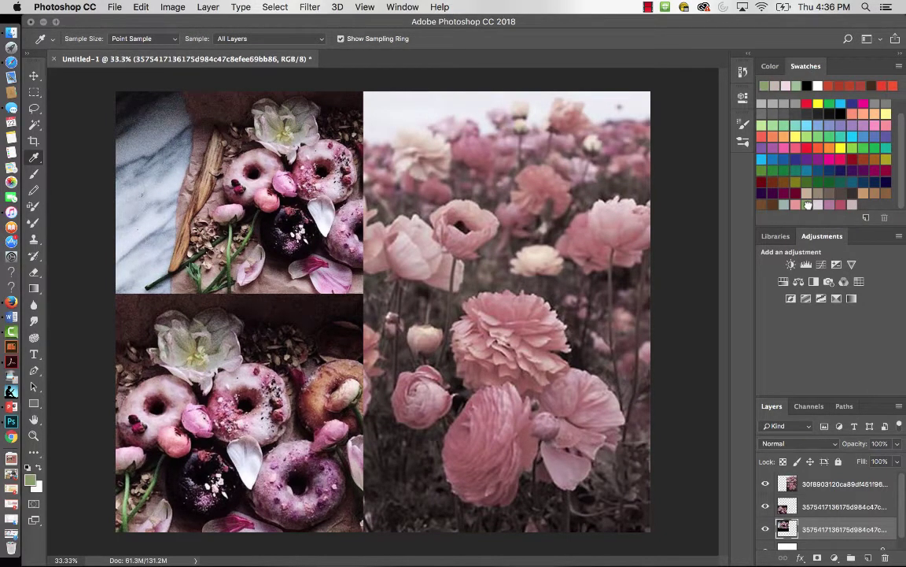
pyautogui.click(771, 66)
pyautogui.click(768, 88)
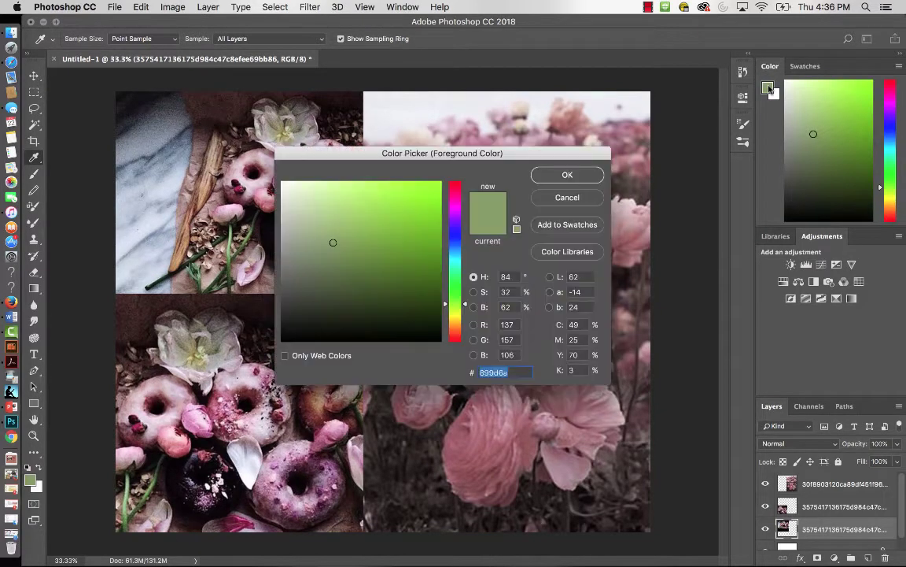
pyautogui.click(575, 252)
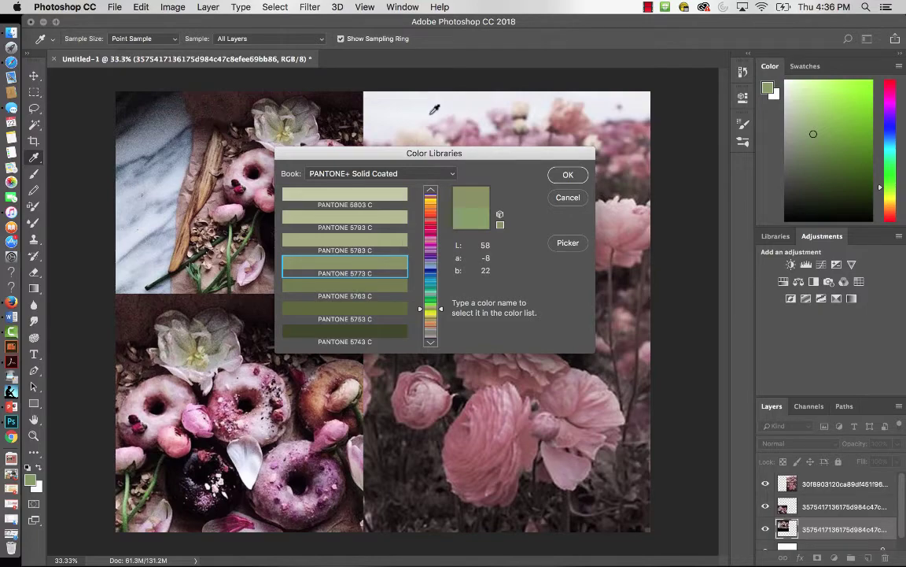
# - Switch to Safari and open the Color Cross-Reference page on the Pantone website
pyautogui.moveTo(535, 21)
pyautogui.mouseDown()
pyautogui.moveTo(535, 39)
pyautogui.moveTo(535, 23)
pyautogui.mouseUp()
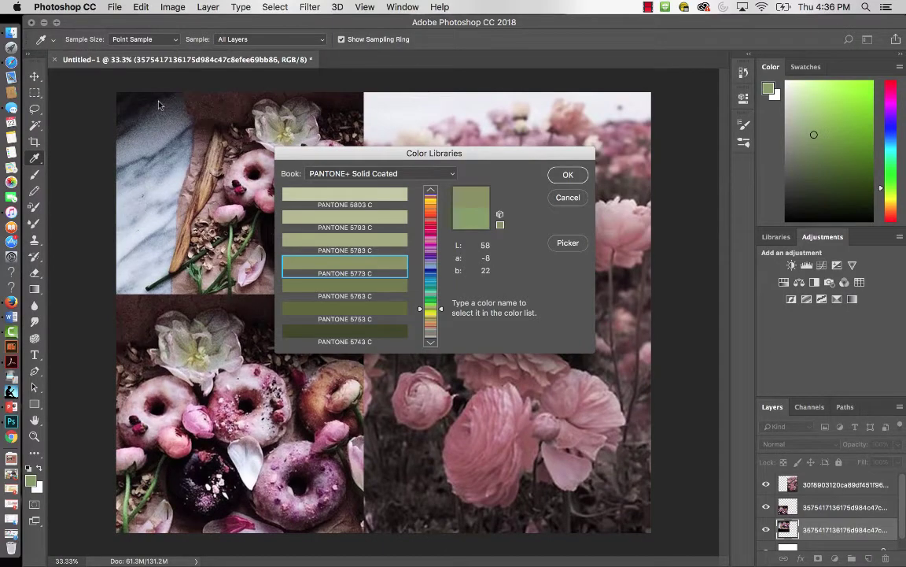
pyautogui.click(12, 64)
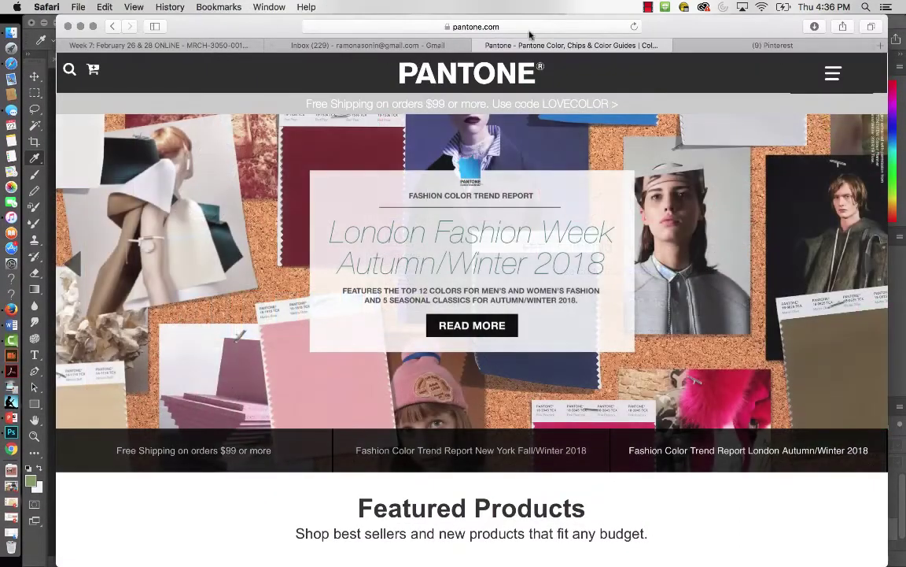
pyautogui.moveTo(615, 18); pyautogui.dragTo(583, 17)
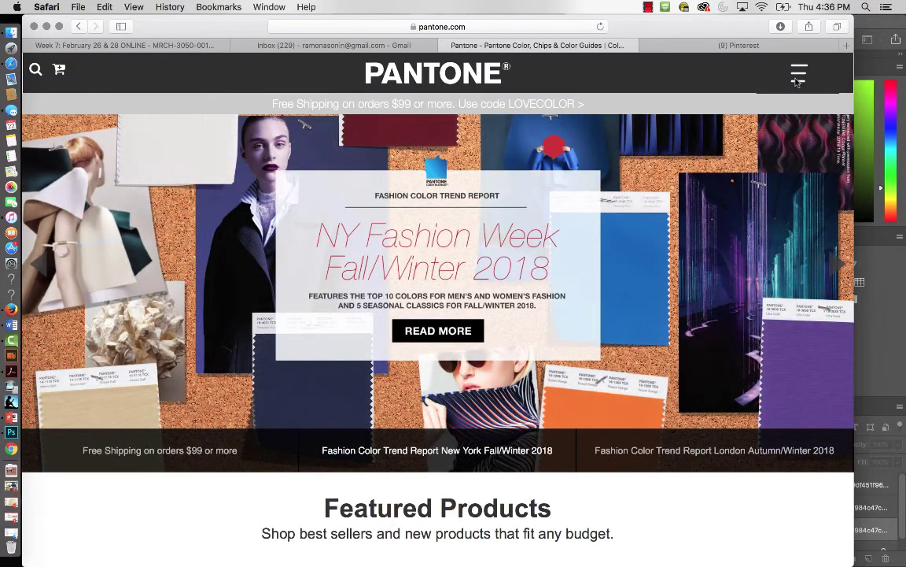
pyautogui.click(798, 78)
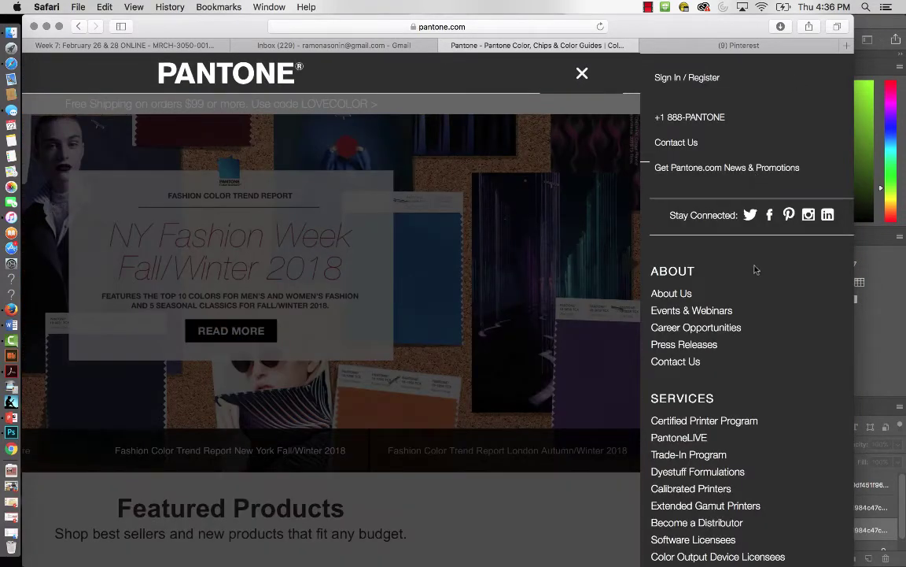
pyautogui.scroll(-10, 747, 328)
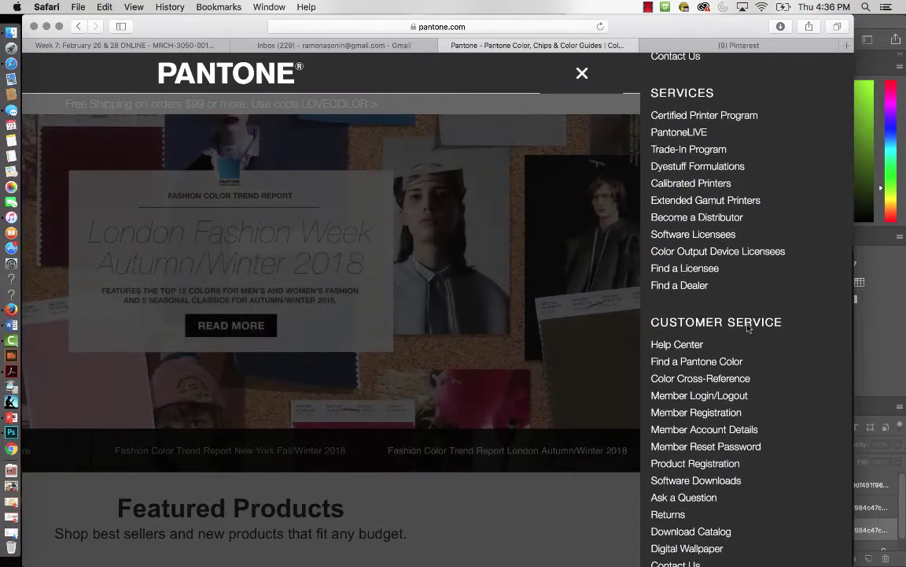
pyautogui.scroll(-2, 748, 328)
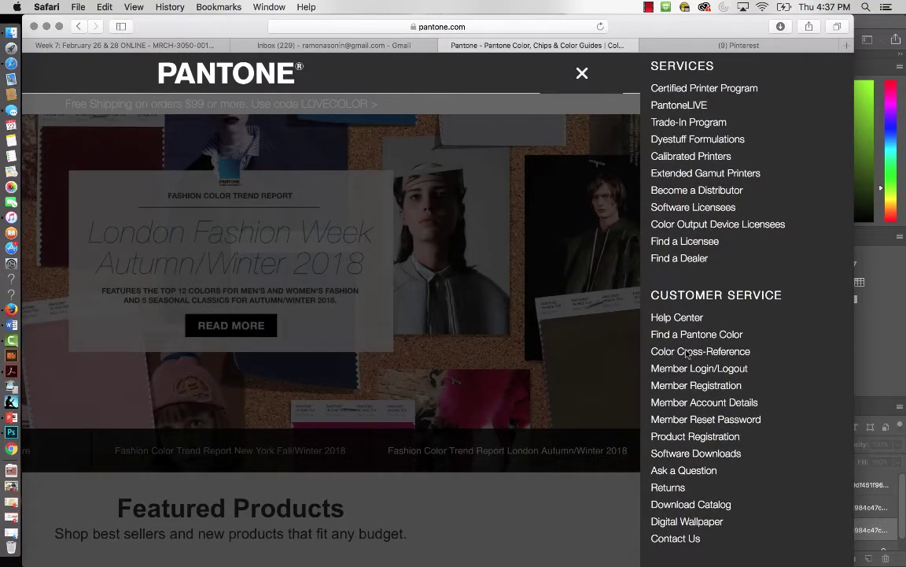
pyautogui.click(687, 352)
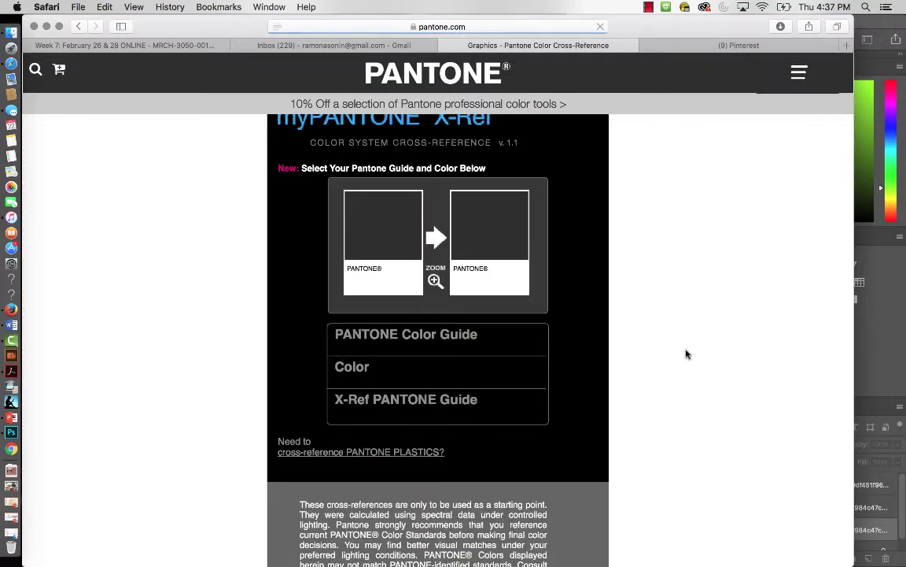
# - Set the source guide to Formula Guide Solid Coated and check the matched Pantone number in Photoshop's Color Libraries
pyautogui.click(429, 340)
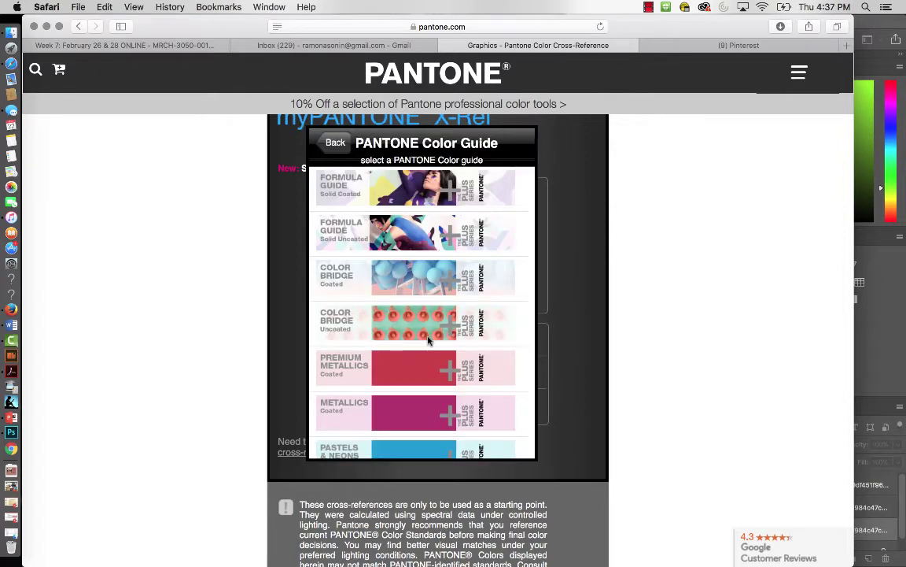
pyautogui.click(347, 199)
pyautogui.moveTo(581, 20); pyautogui.dragTo(649, 30)
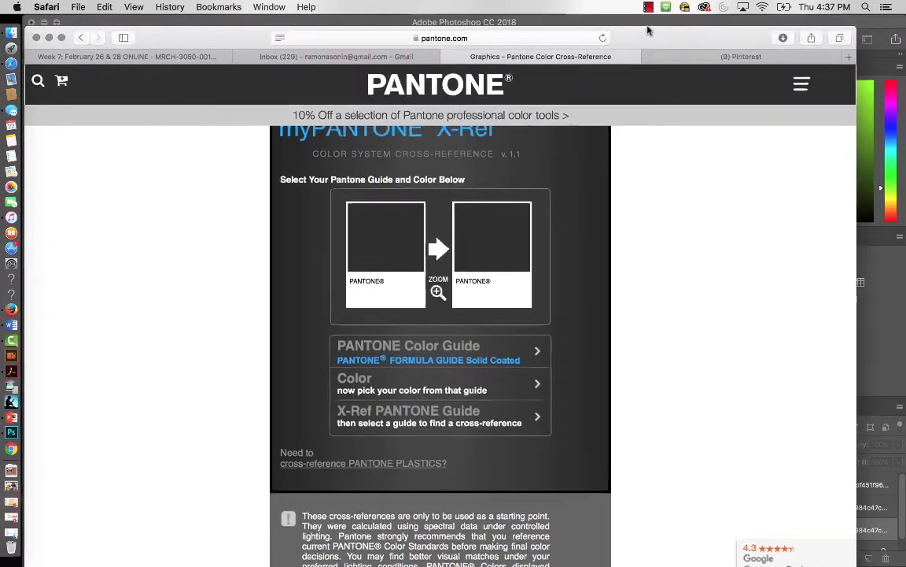
pyautogui.press('super+Tab')
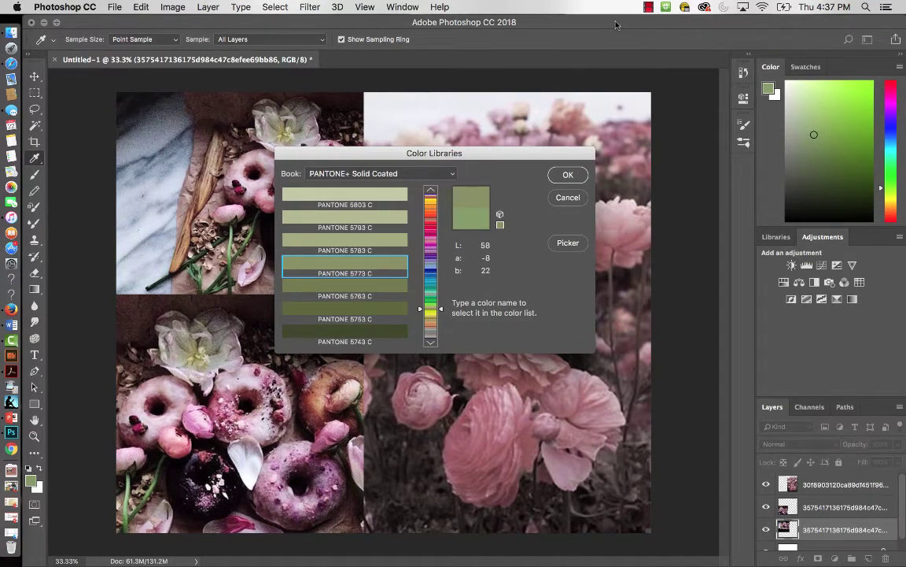
pyautogui.click(12, 63)
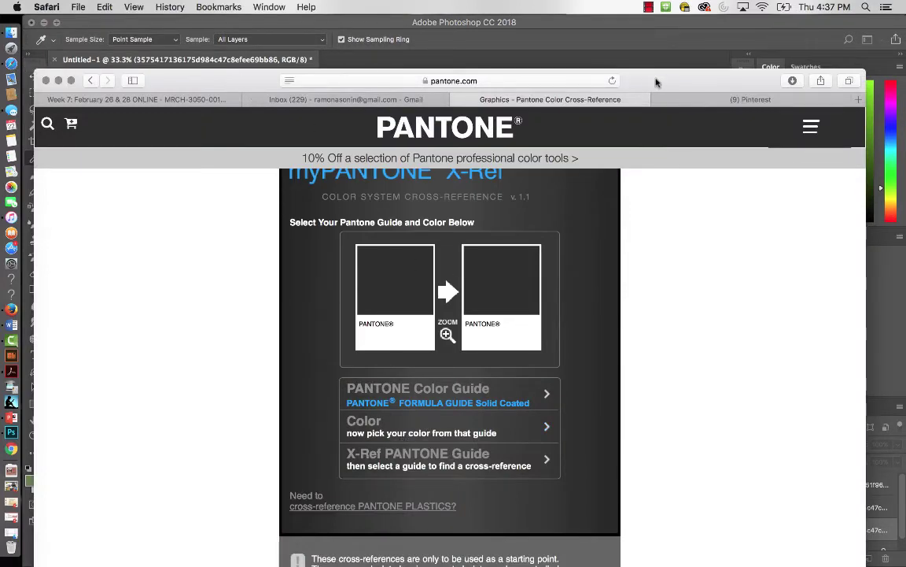
pyautogui.moveTo(657, 83); pyautogui.dragTo(666, 296)
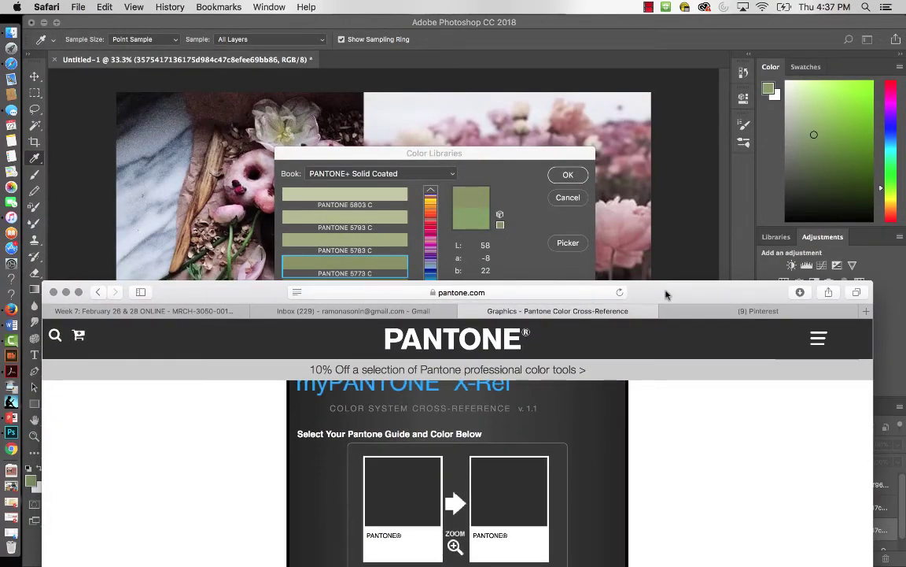
pyautogui.moveTo(666, 294); pyautogui.dragTo(670, 86)
# - Search the Solid Coated guide for color 5773 C and select it as the color to cross-reference
pyautogui.click(446, 429)
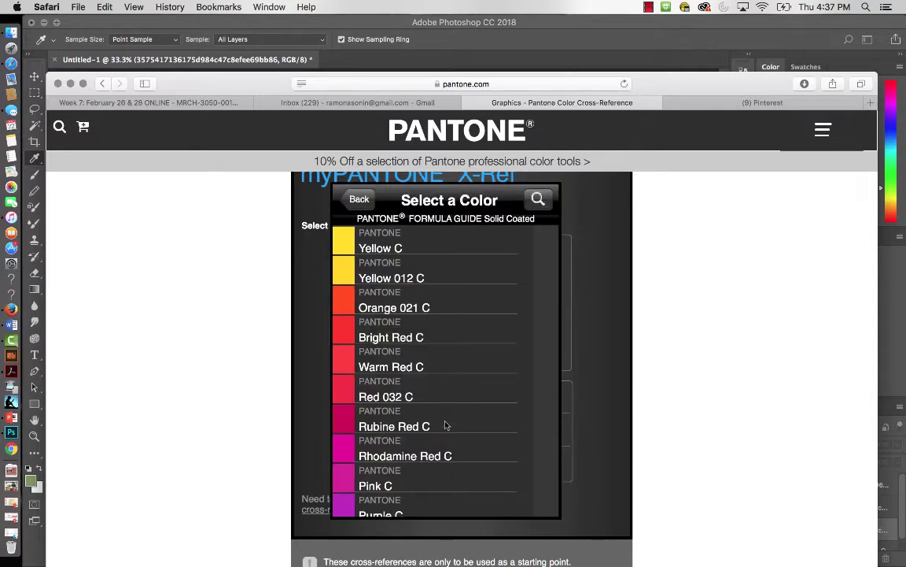
pyautogui.click(539, 199)
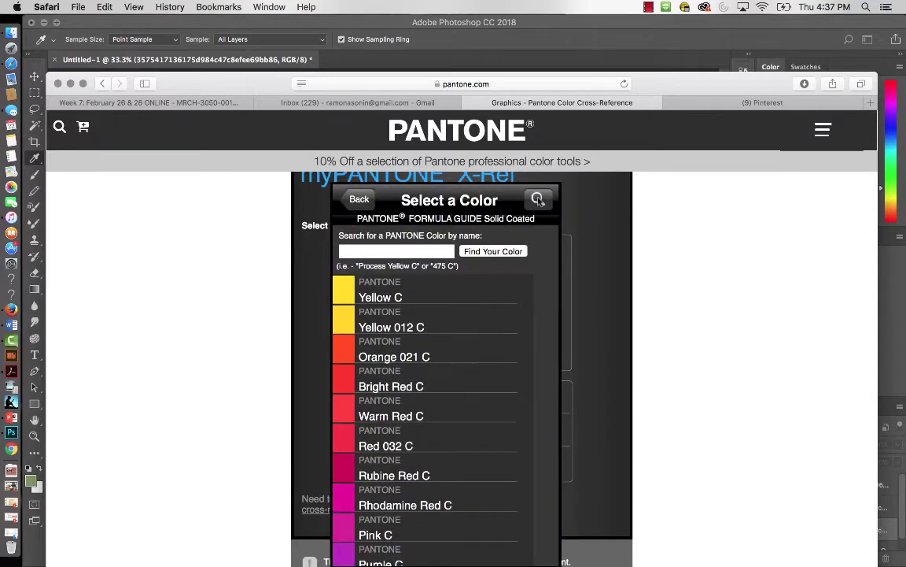
pyautogui.click(370, 253)
pyautogui.write('5773 C')
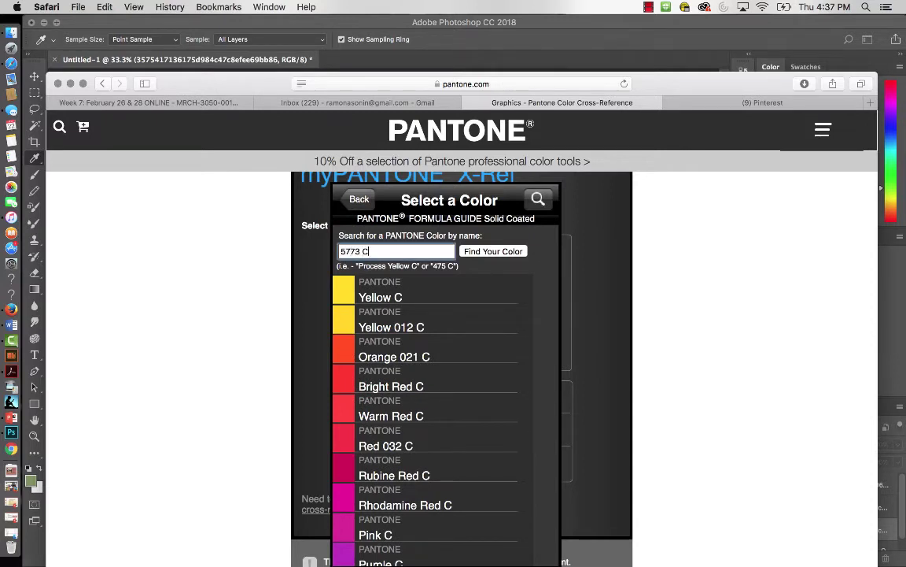
pyautogui.click(487, 252)
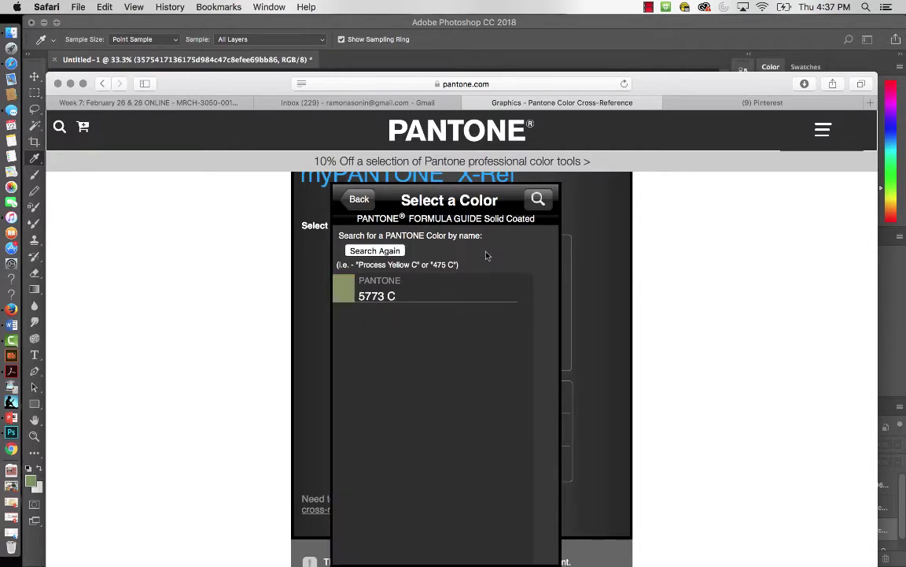
pyautogui.click(346, 292)
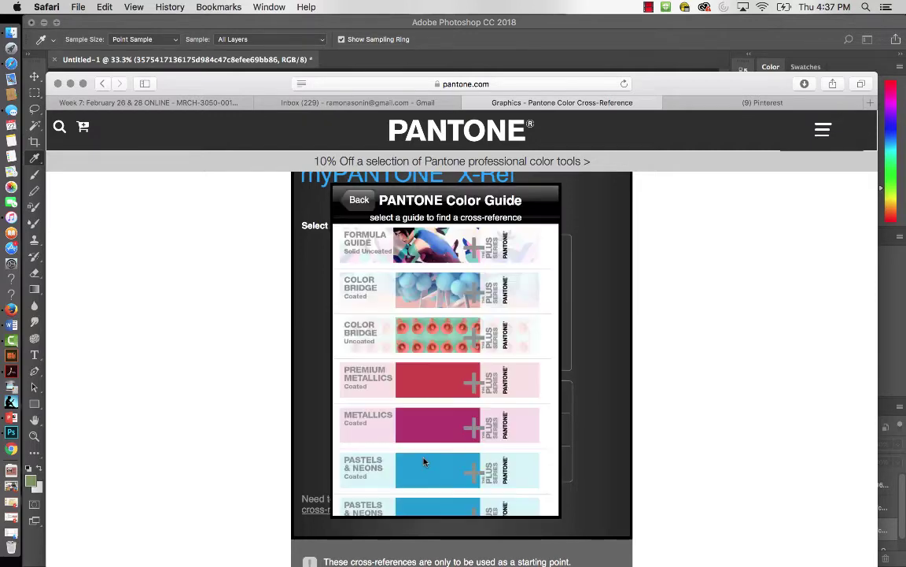
# - Cross-reference the color to the Fashion, Home + Interiors Cotton guide and view the matching chip
pyautogui.click(381, 411)
pyautogui.scroll(-10, 421, 365)
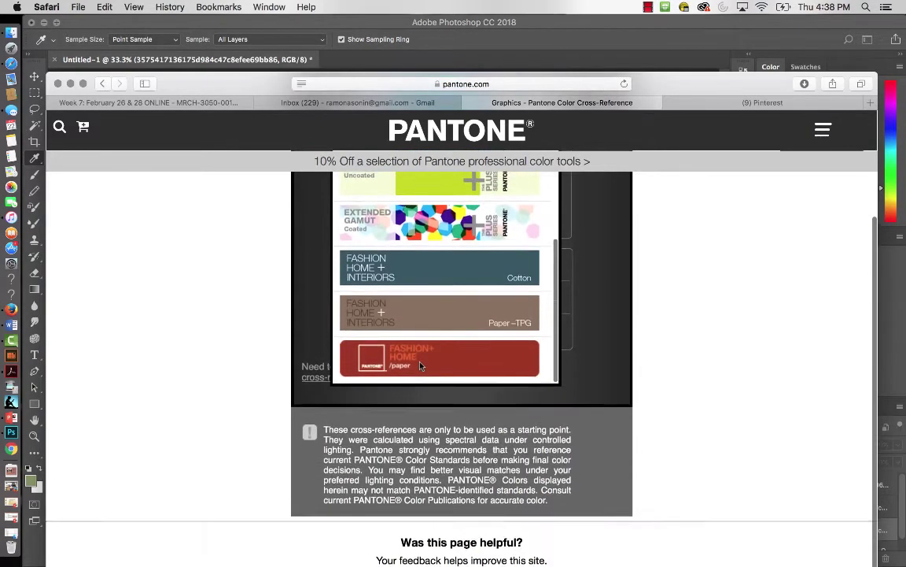
pyautogui.click(419, 273)
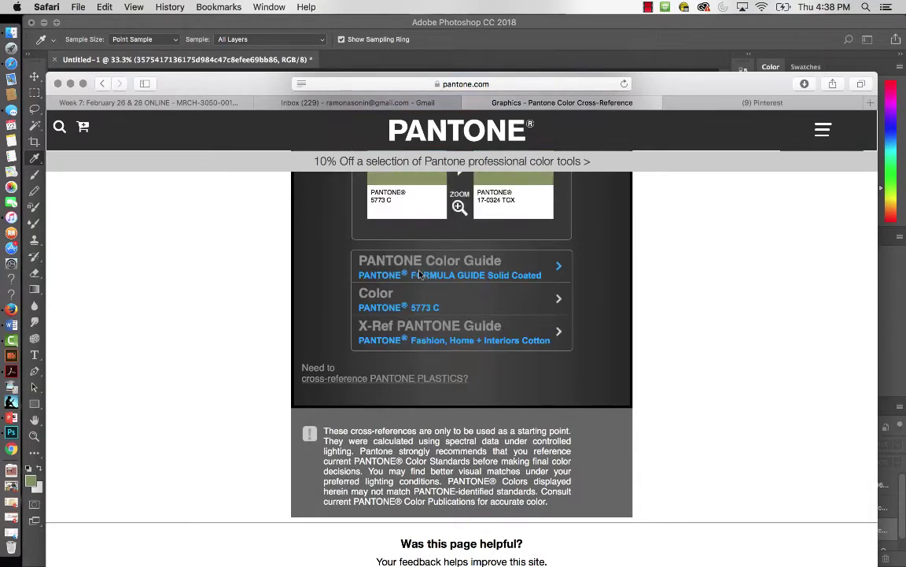
pyautogui.scroll(3, 420, 273)
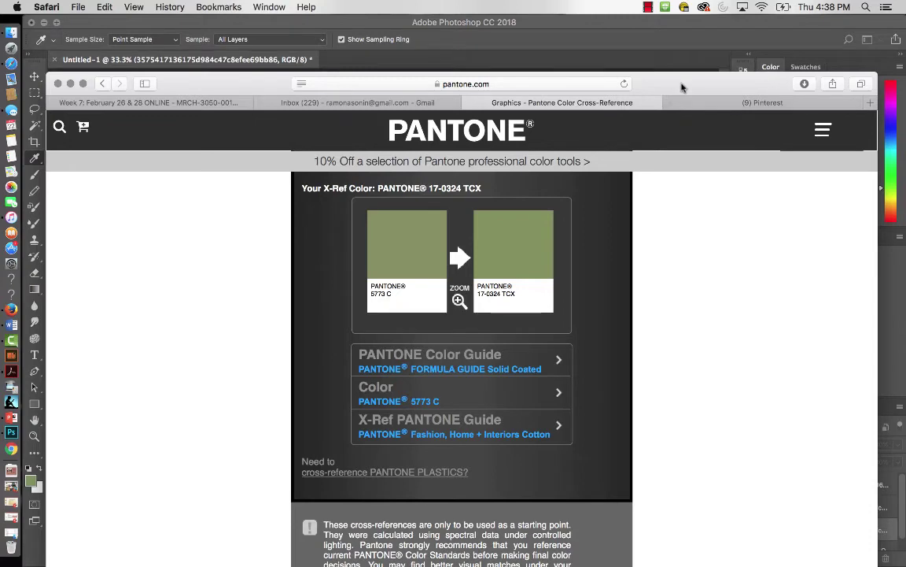
# - Return to Photoshop's Color Libraries and accept PANTONE 5773 C as the foreground color
pyautogui.moveTo(683, 85); pyautogui.dragTo(694, 210)
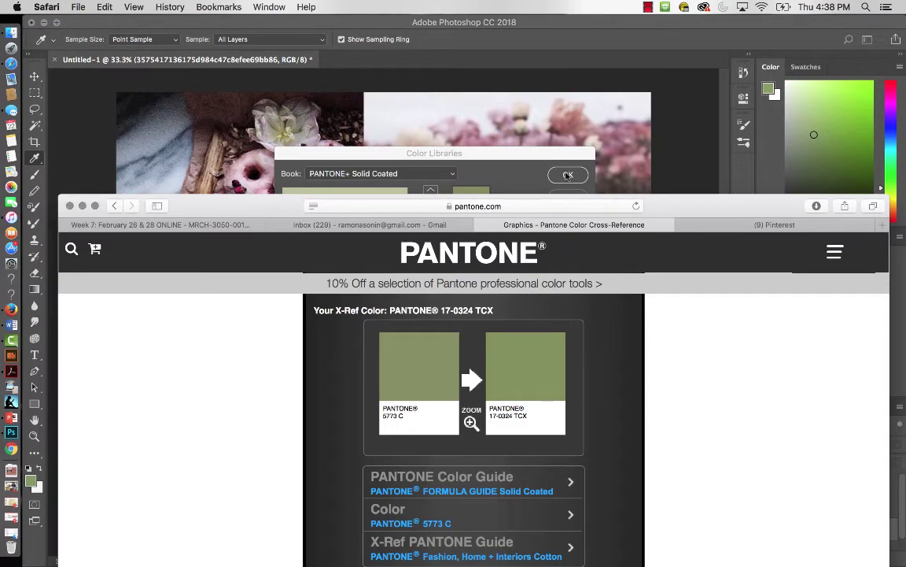
pyautogui.moveTo(512, 151); pyautogui.dragTo(495, 117)
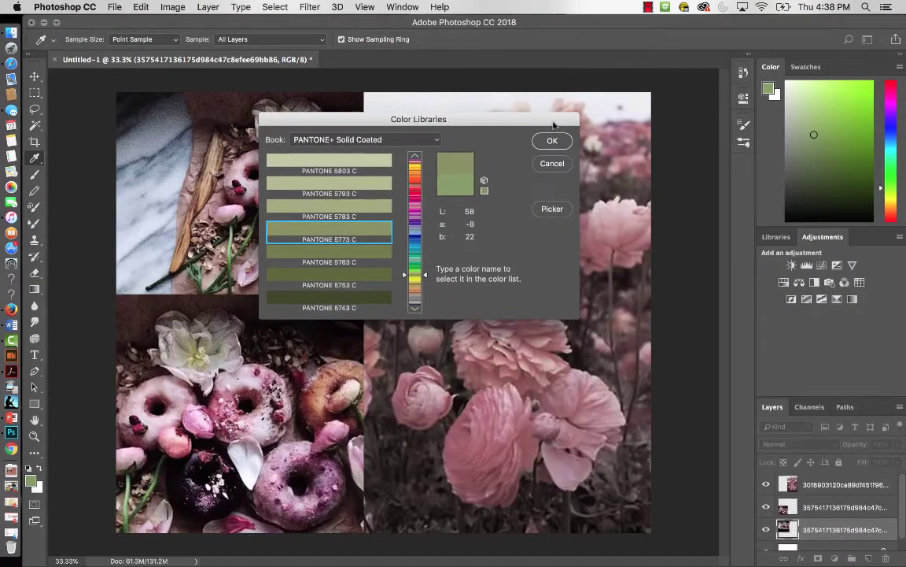
pyautogui.click(552, 139)
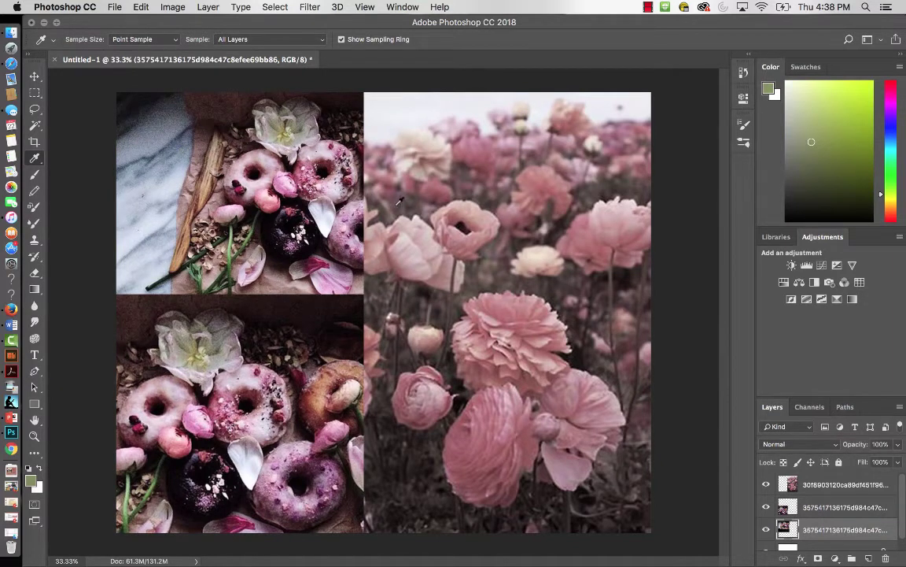
# - Add a new layer above the pink flower photo and draw a circular selection over the marble in the upper donut photo
pyautogui.click(843, 484)
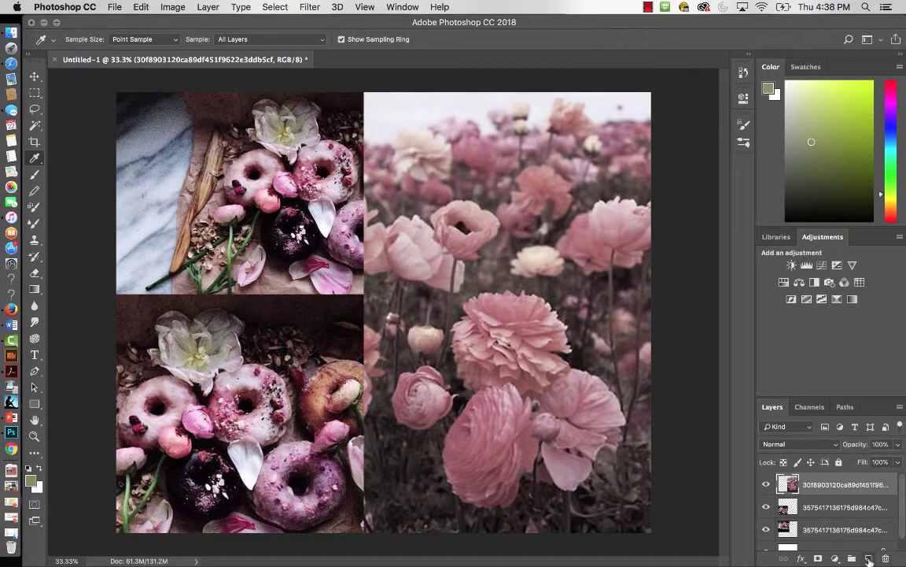
pyautogui.click(868, 558)
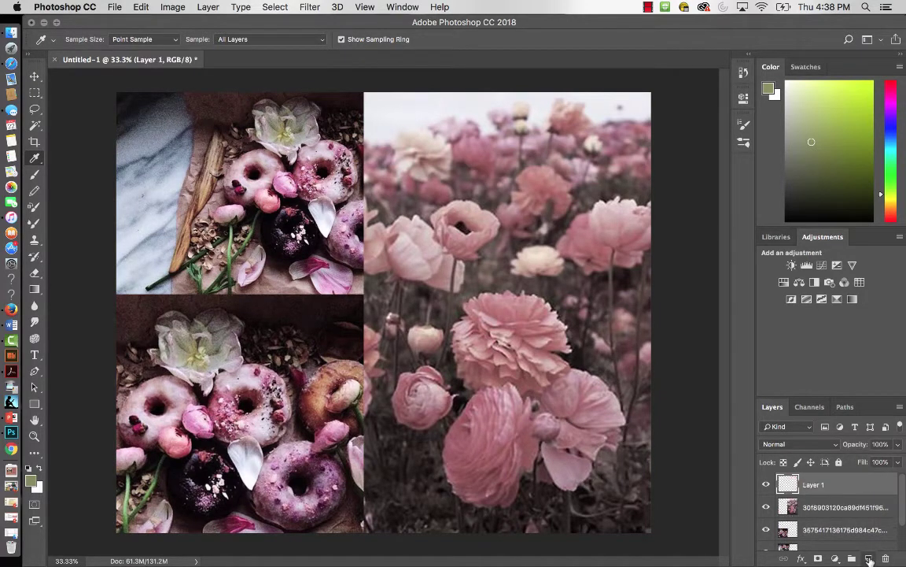
pyautogui.click(34, 93)
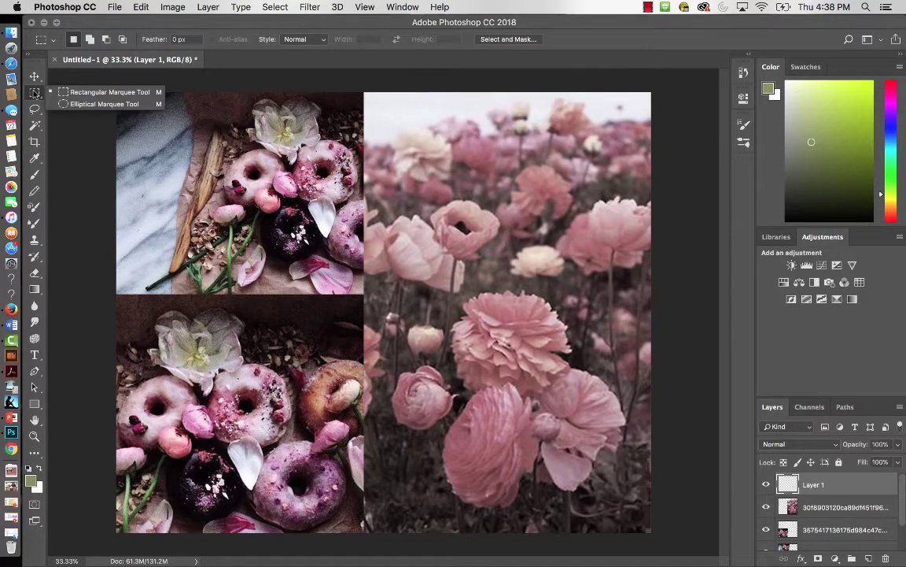
pyautogui.click(76, 104)
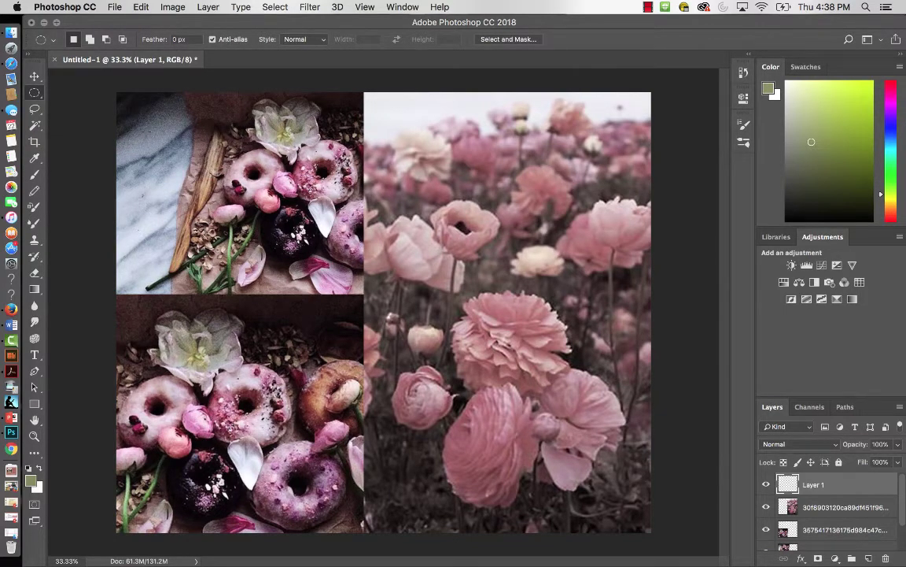
pyautogui.moveTo(118, 95); pyautogui.dragTo(173, 157)
# - Fill the circular selection with the foreground color at 100% opacity in Normal mode, and deselect it
pyautogui.click(115, 7)
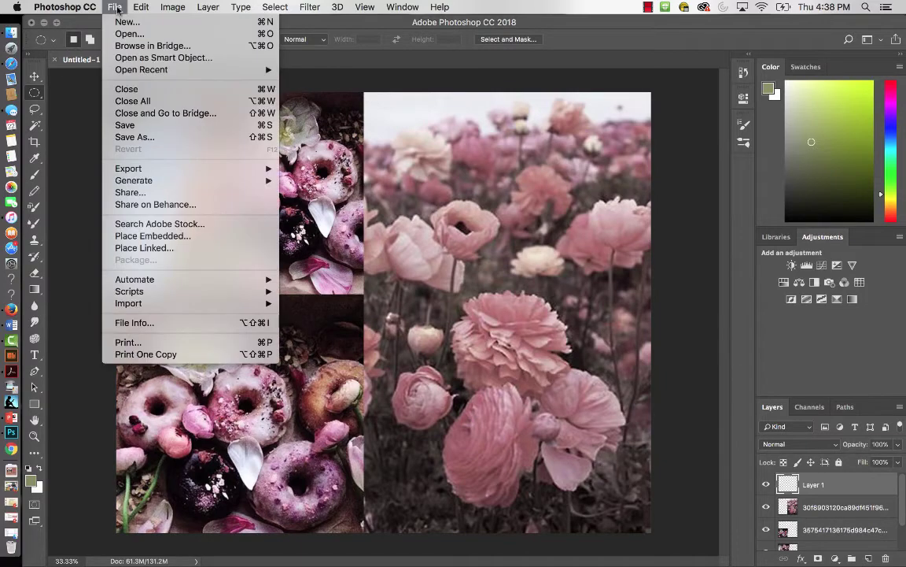
pyautogui.moveTo(141, 7)
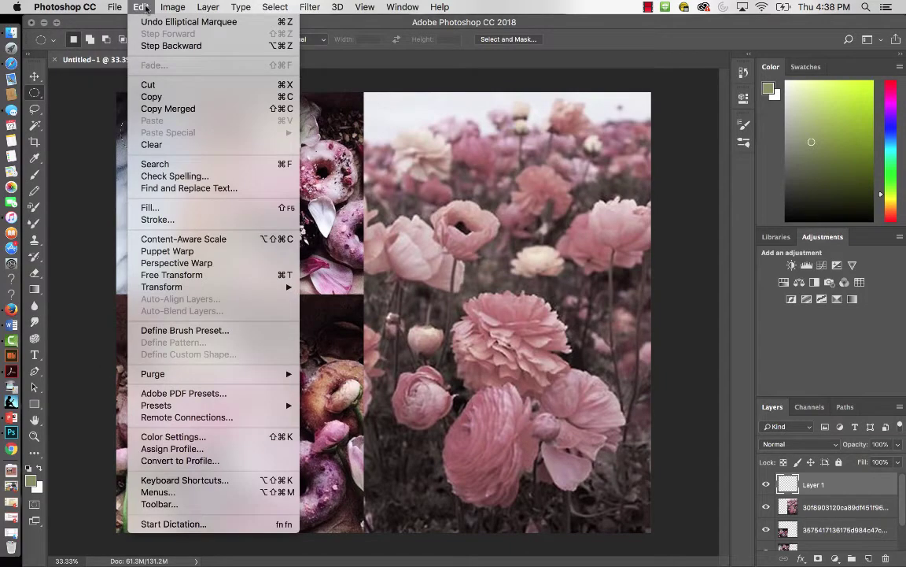
pyautogui.click(165, 208)
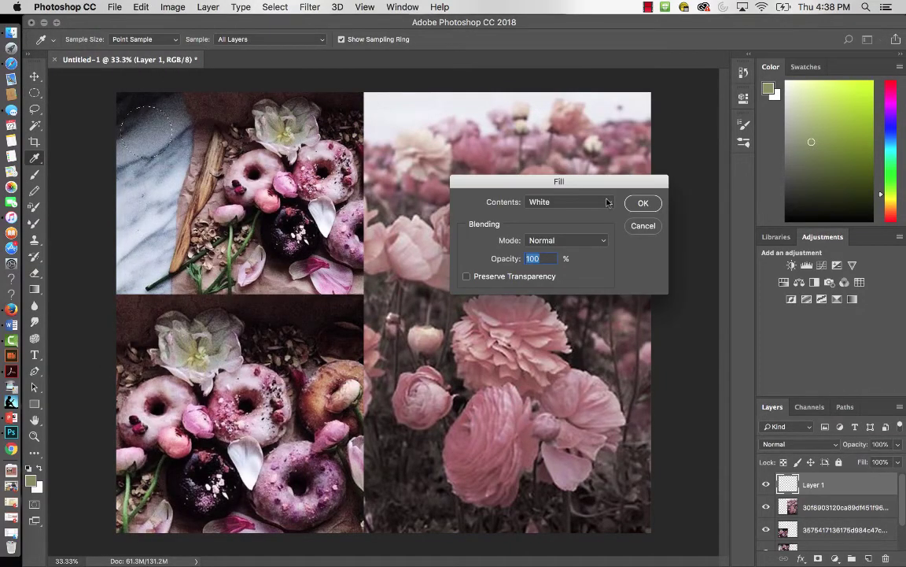
pyautogui.click(607, 203)
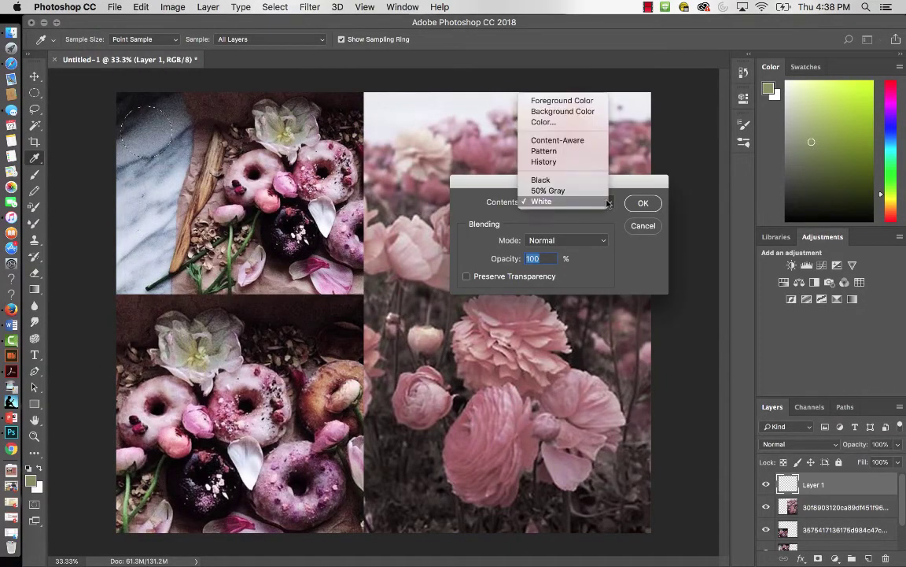
pyautogui.click(606, 100)
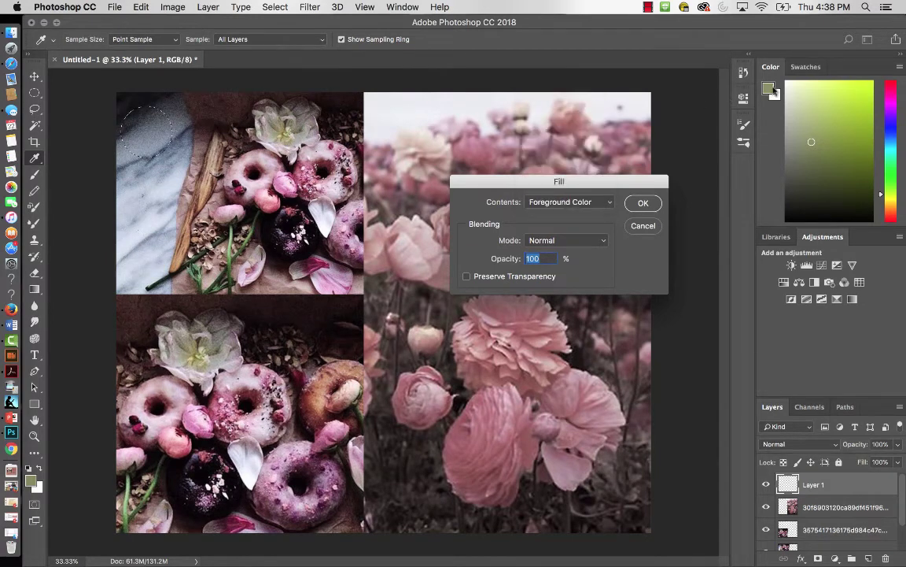
pyautogui.click(644, 203)
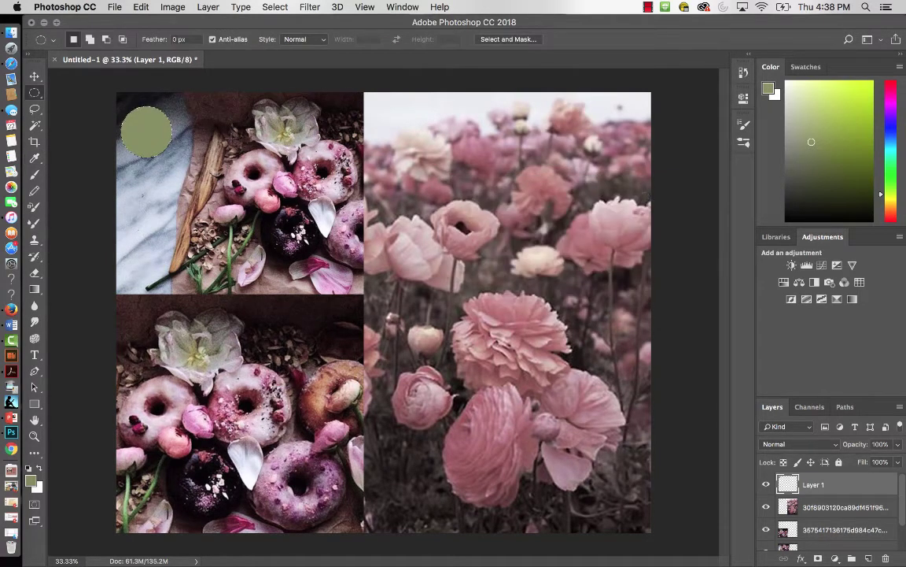
pyautogui.press('super+d')
pyautogui.moveTo(311, 23); pyautogui.dragTo(309, 29)
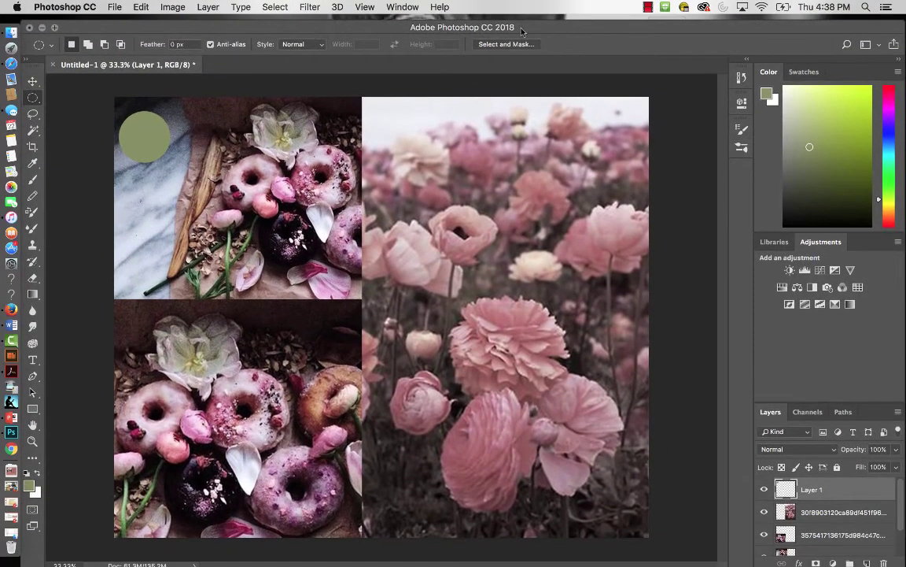
# - Choose the saved pale pink swatch as foreground color, duplicate the green circle's layer and place the copy to the right of the original
pyautogui.click(812, 74)
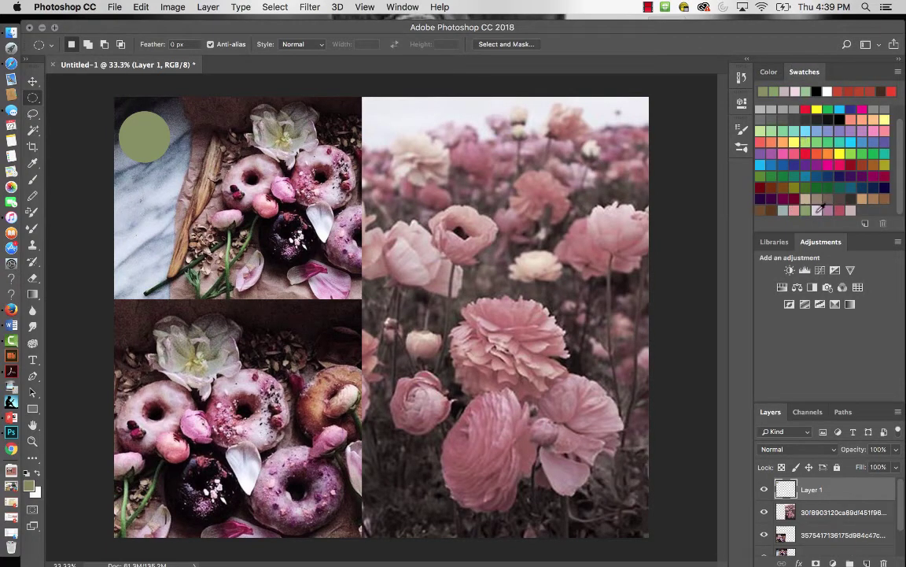
pyautogui.click(820, 209)
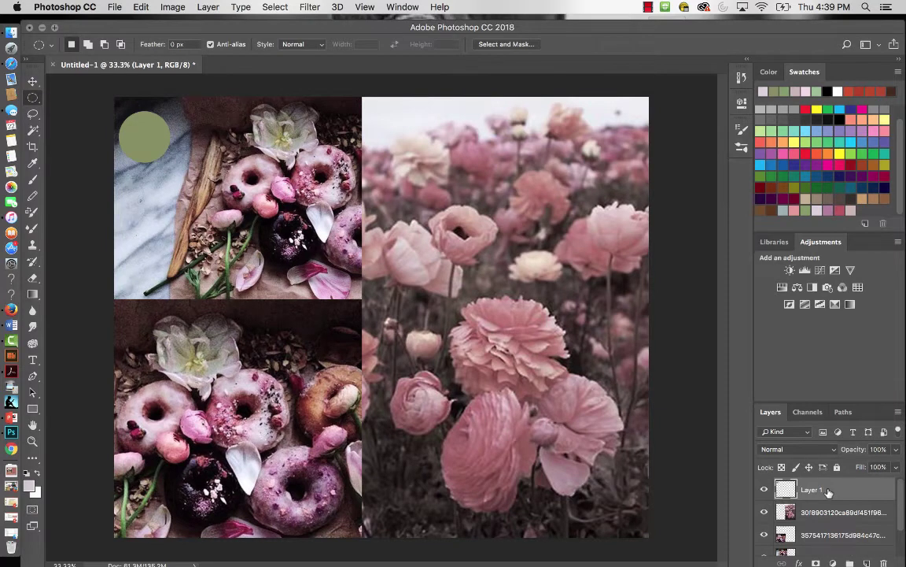
pyautogui.moveTo(827, 492); pyautogui.dragTo(849, 508)
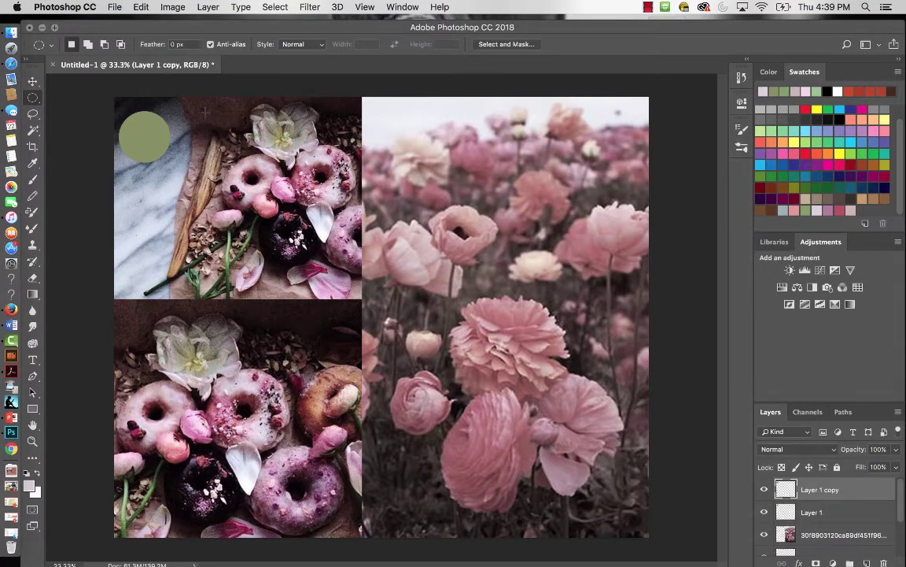
pyautogui.press('v')
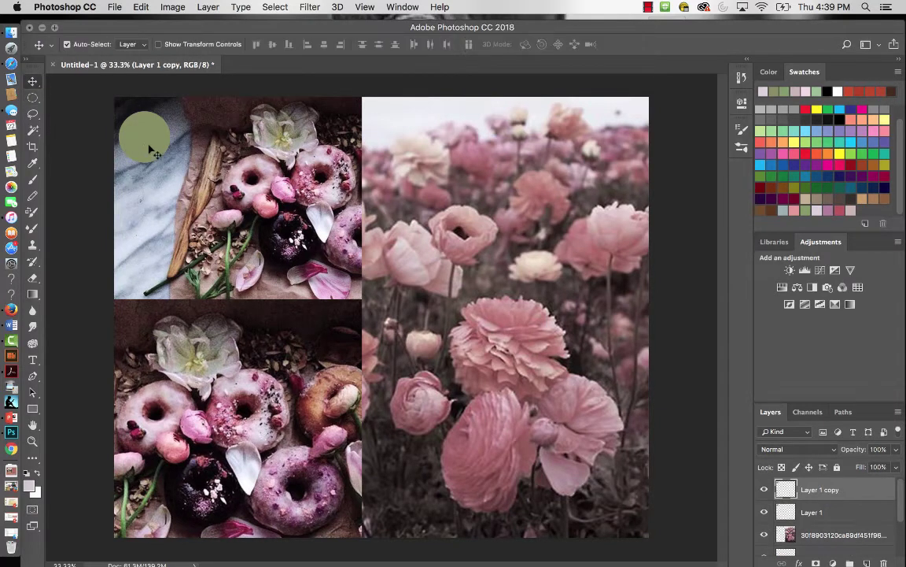
pyautogui.moveTo(151, 147); pyautogui.dragTo(217, 148)
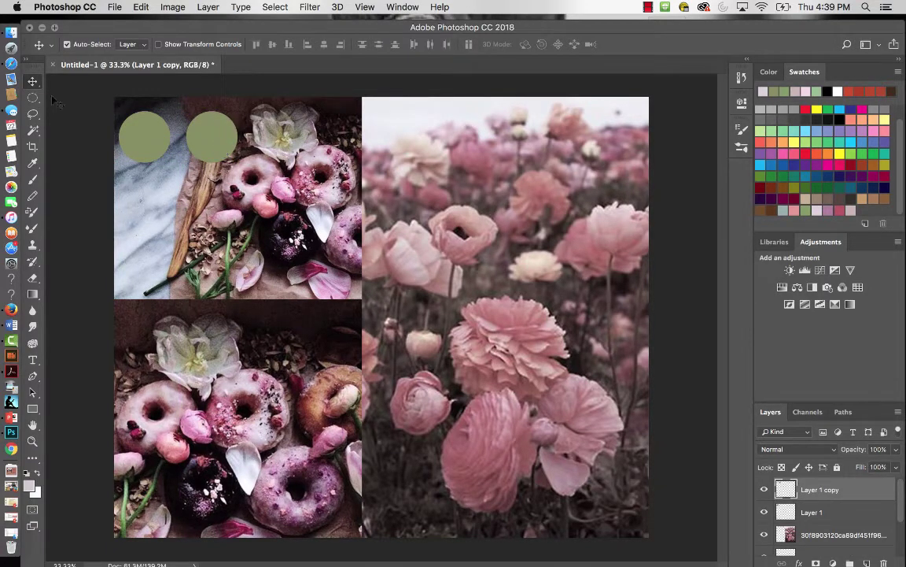
# - Select the second circle with the Magic Wand, fill it with the pale pink foreground color at 100% opacity, and deselect it
pyautogui.click(33, 130)
pyautogui.click(75, 139)
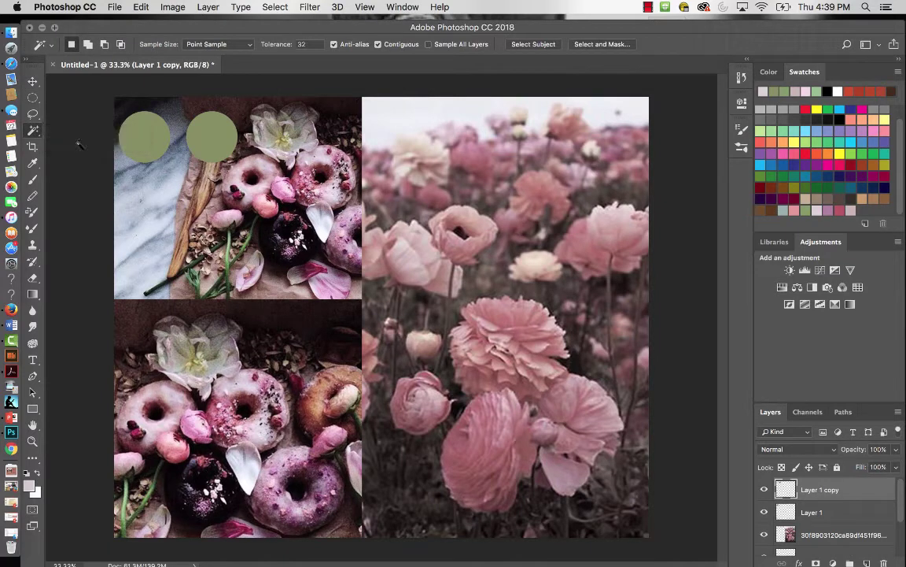
pyautogui.click(190, 130)
pyautogui.click(769, 73)
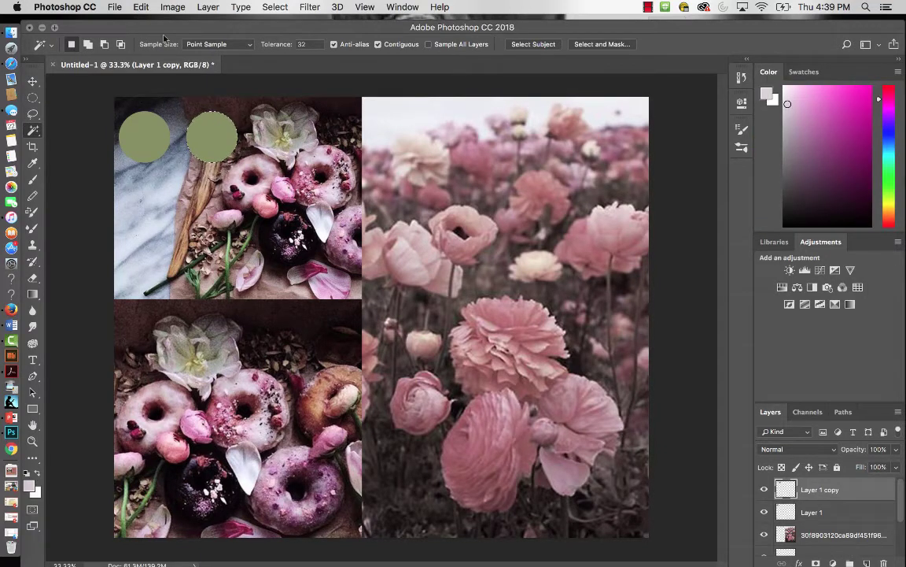
pyautogui.click(116, 7)
pyautogui.moveTo(139, 9)
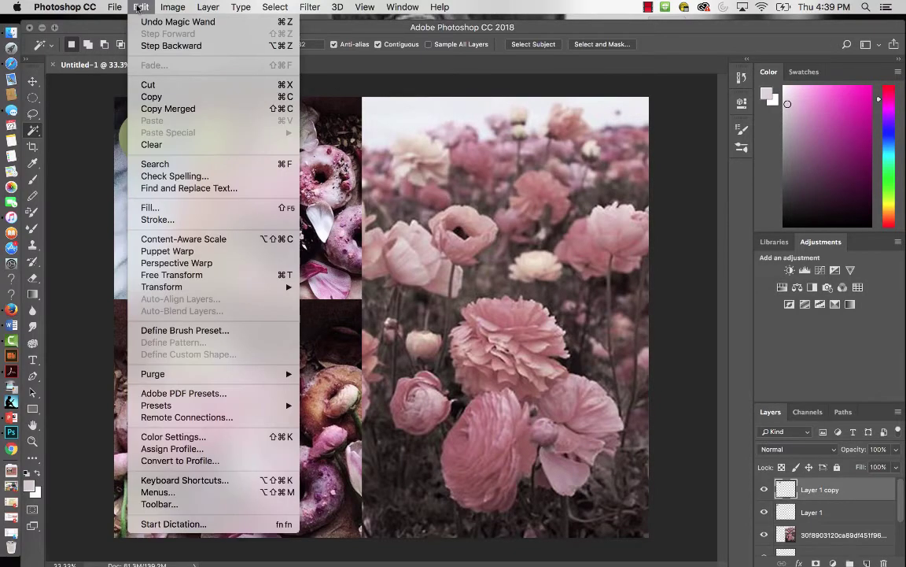
pyautogui.click(166, 208)
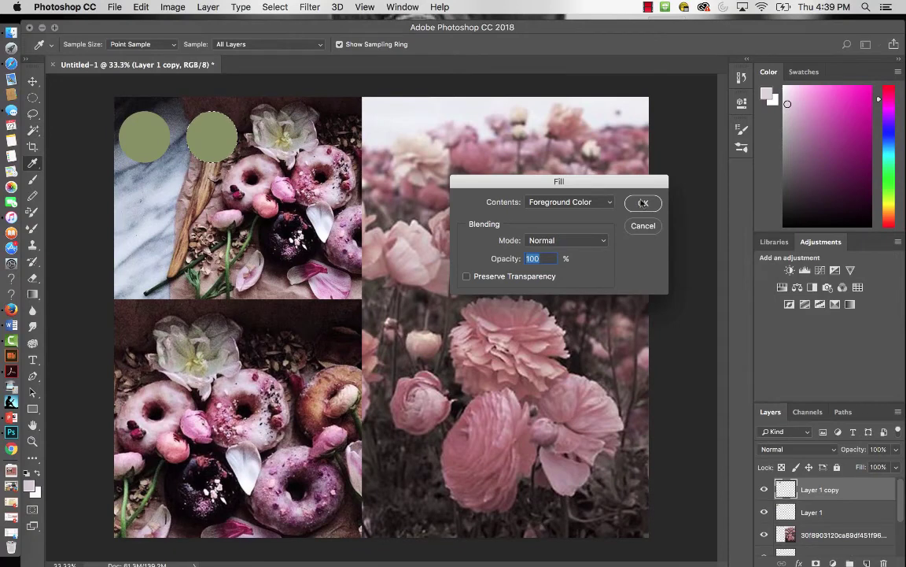
pyautogui.click(643, 203)
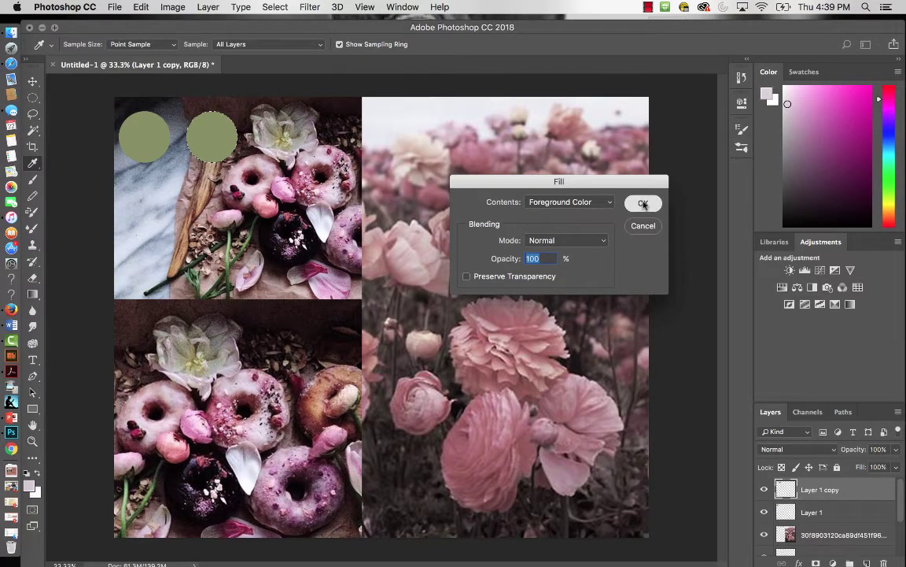
pyautogui.press('w')
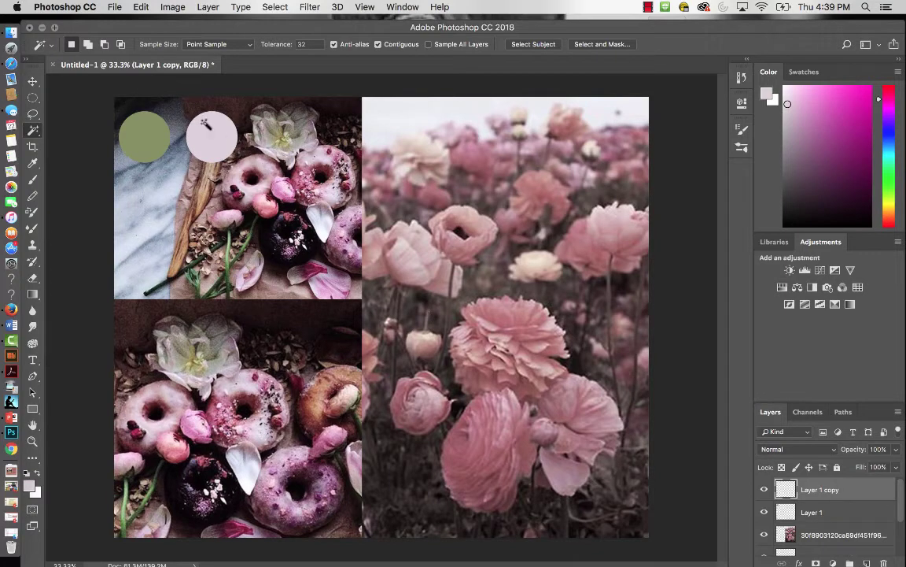
# - Place a copy of the pale pink circle to its right and choose the saved mauve swatch as foreground color
pyautogui.press('v')
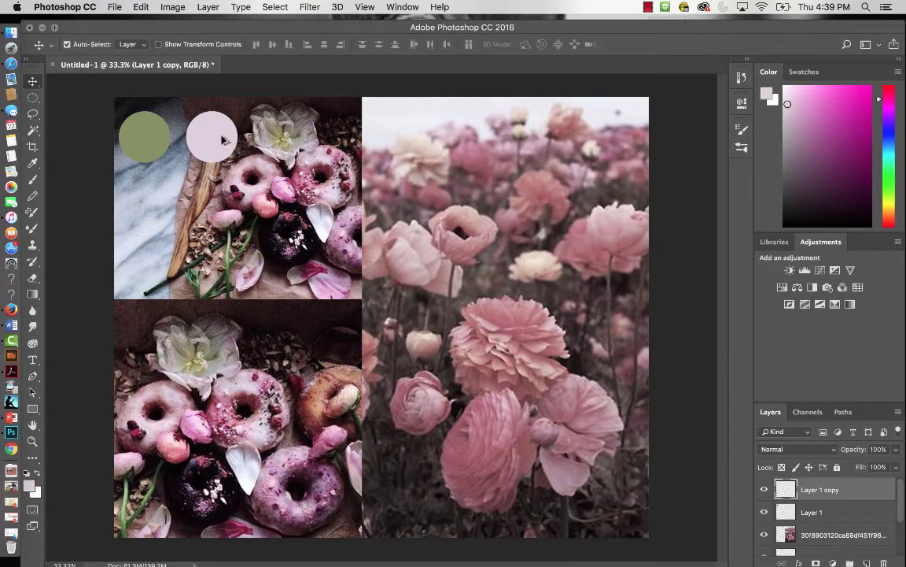
pyautogui.moveTo(223, 141); pyautogui.dragTo(292, 146)
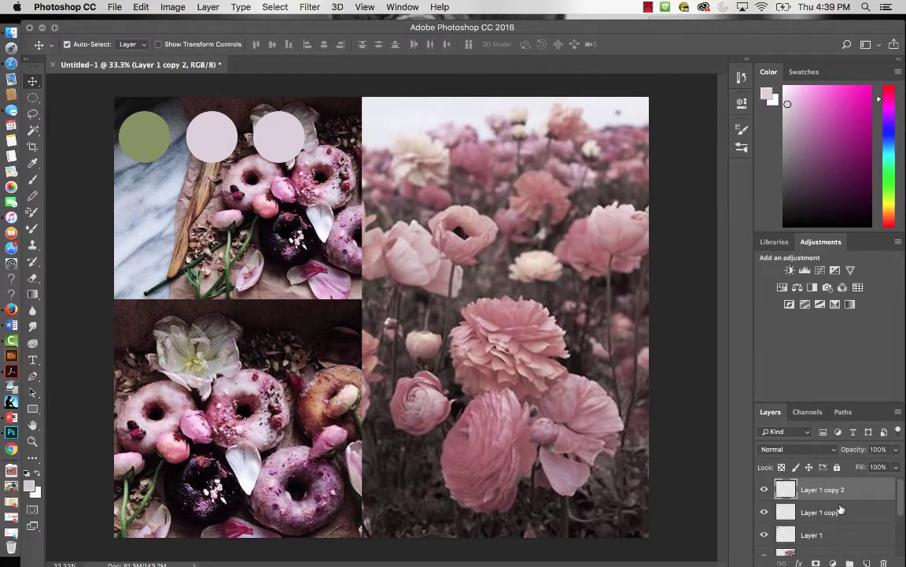
pyautogui.click(799, 73)
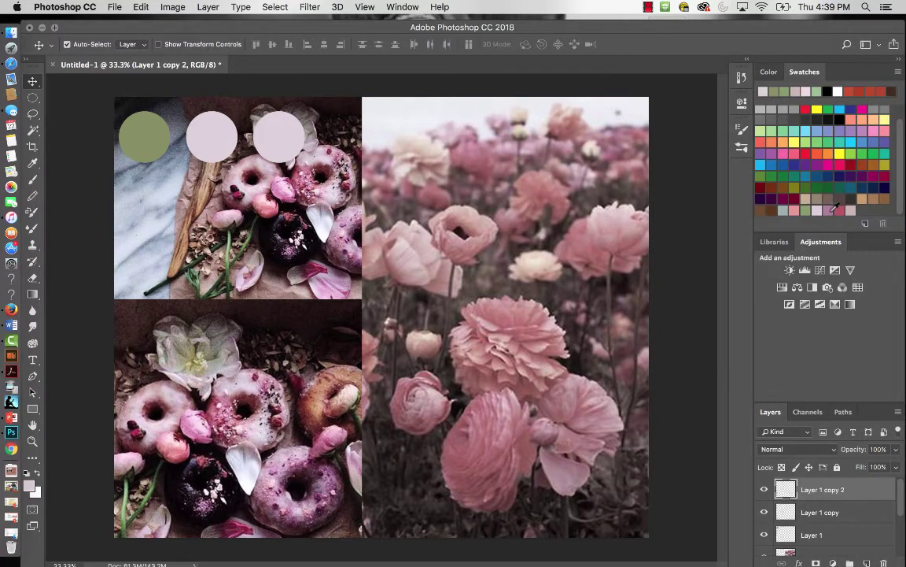
pyautogui.click(832, 208)
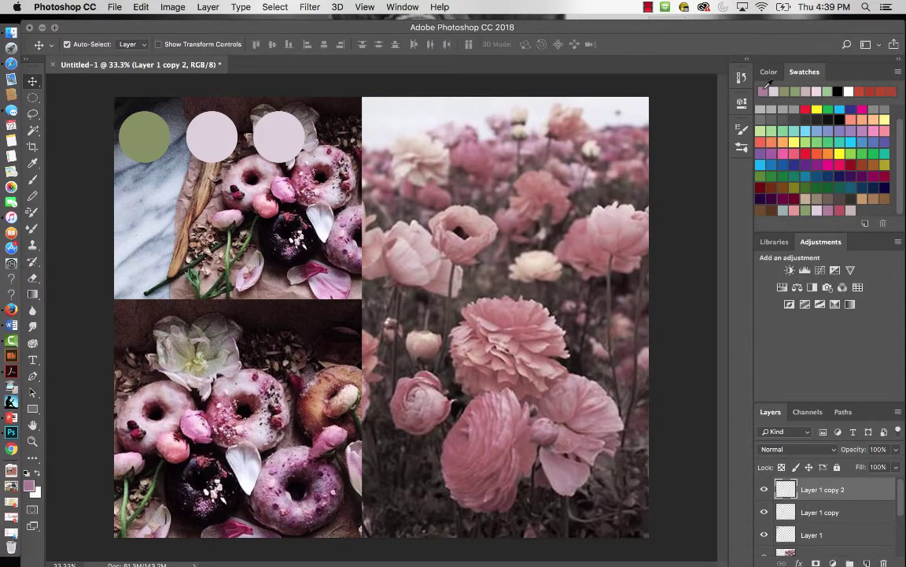
# - Select the third circle with the Magic Wand and fill it with the mauve foreground color at 100% opacity
pyautogui.click(34, 132)
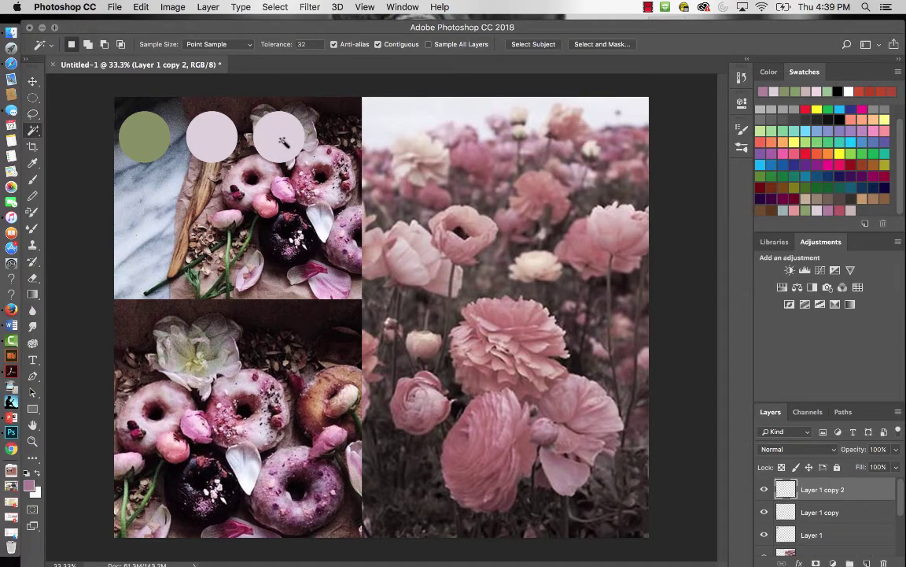
pyautogui.click(260, 132)
pyautogui.click(142, 7)
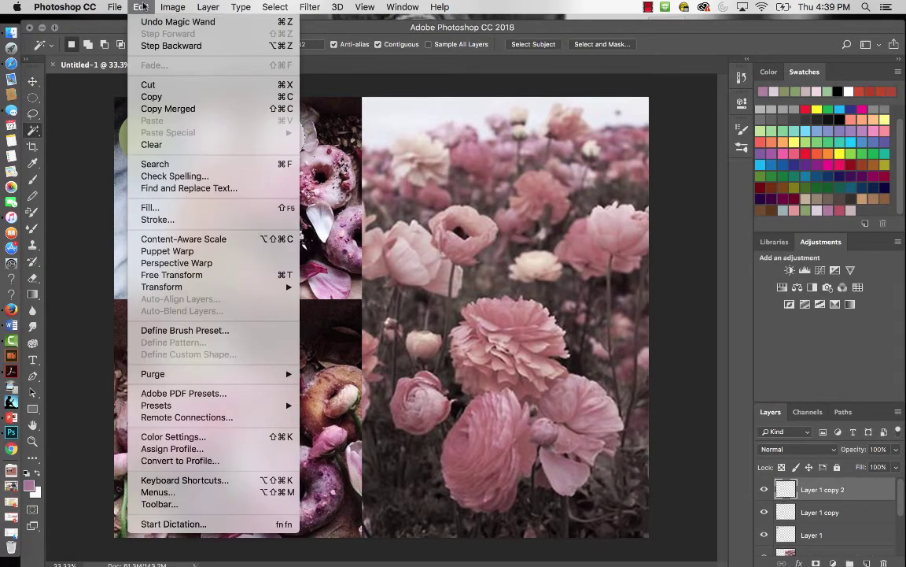
pyautogui.click(167, 206)
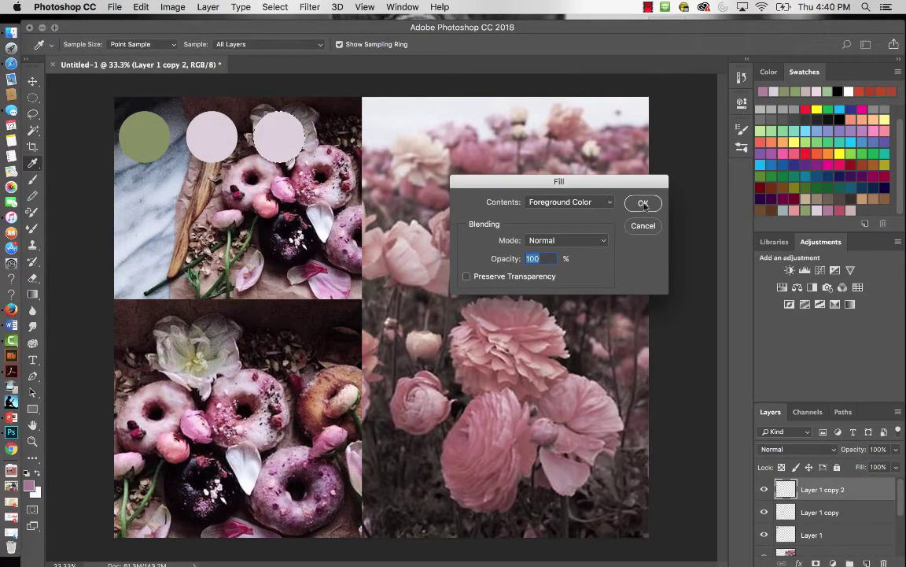
pyautogui.click(643, 204)
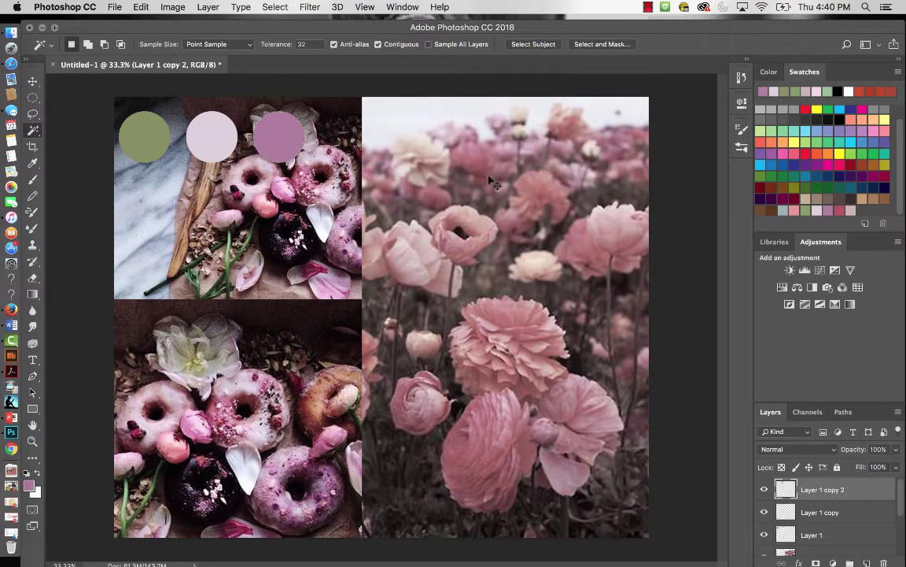
# - Duplicate the mauve circle and place the copy to its right as the fourth circle in the row
pyautogui.press('v')
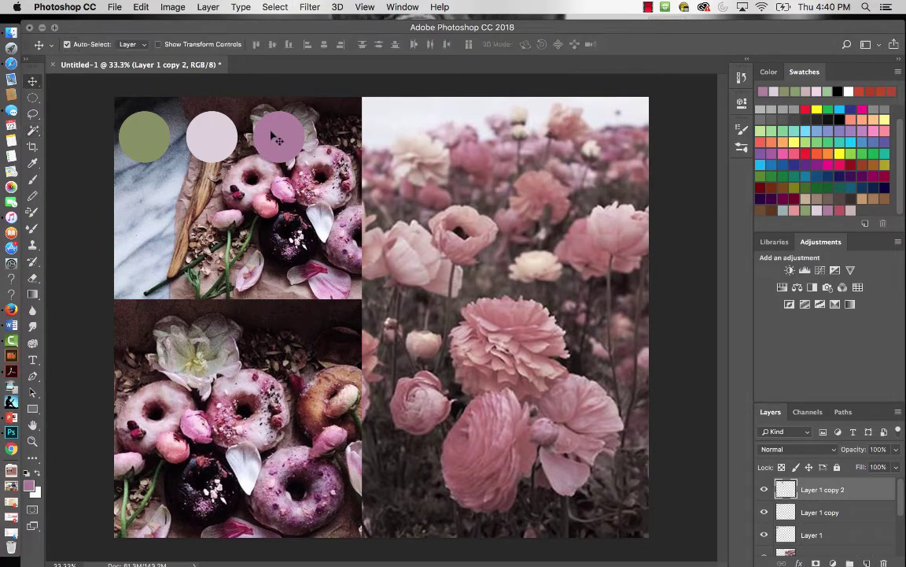
pyautogui.moveTo(282, 139); pyautogui.dragTo(350, 139)
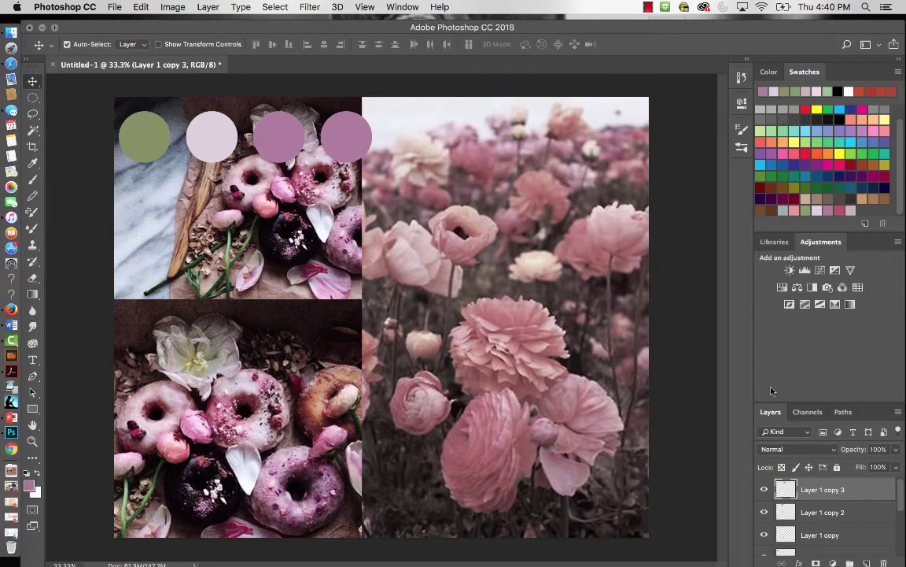
# - Choose the saved raspberry swatch as foreground color and fill the fourth circle, selected with the Magic Wand, at 100% opacity
pyautogui.click(760, 190)
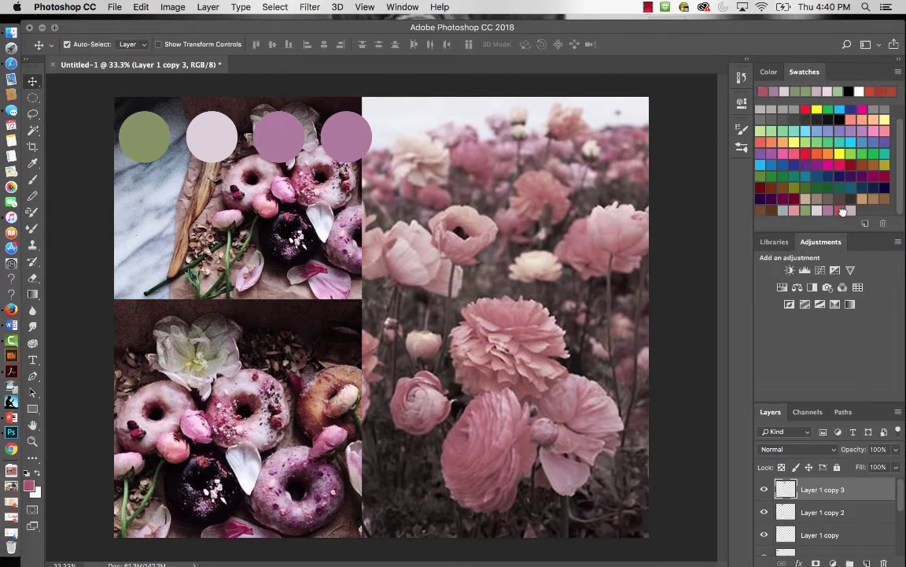
pyautogui.click(33, 130)
pyautogui.click(313, 126)
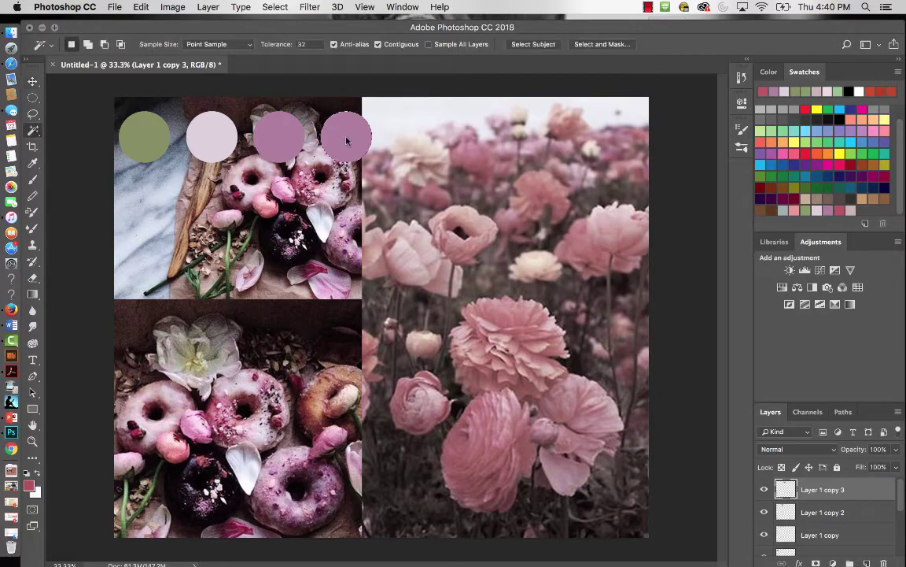
pyautogui.click(141, 7)
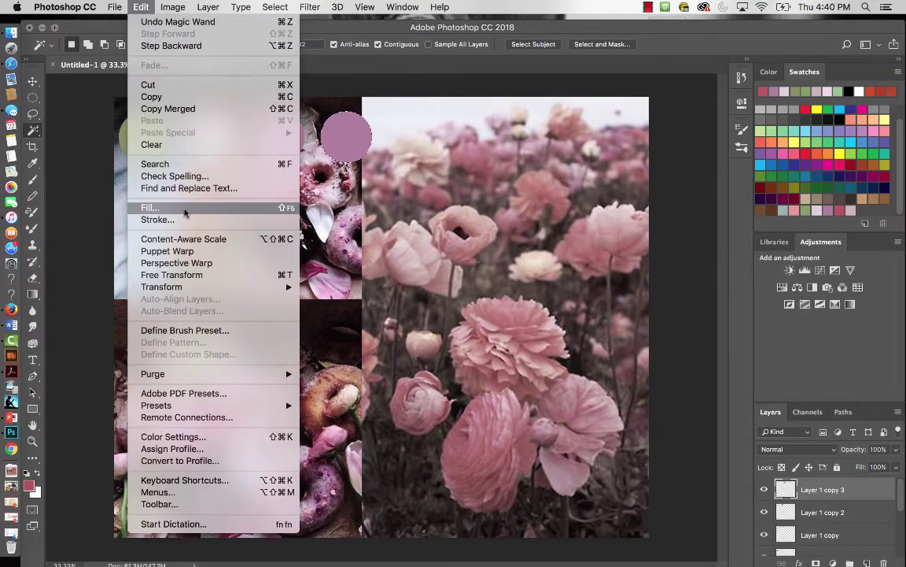
pyautogui.click(158, 207)
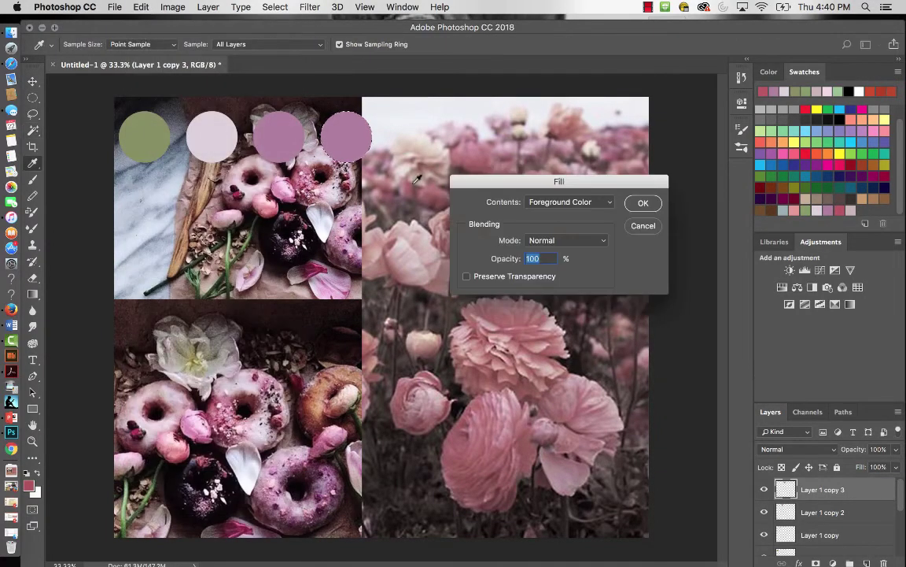
pyautogui.click(643, 203)
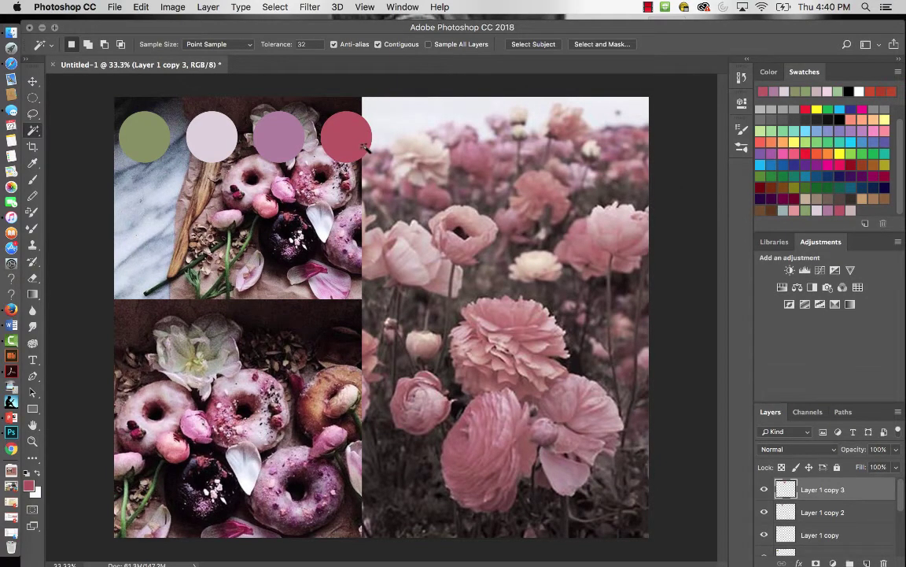
# - Duplicate the raspberry circle, place the copy as the fifth circle with equal 0.500 in spacing, and select it with the Magic Wand
pyautogui.press('v')
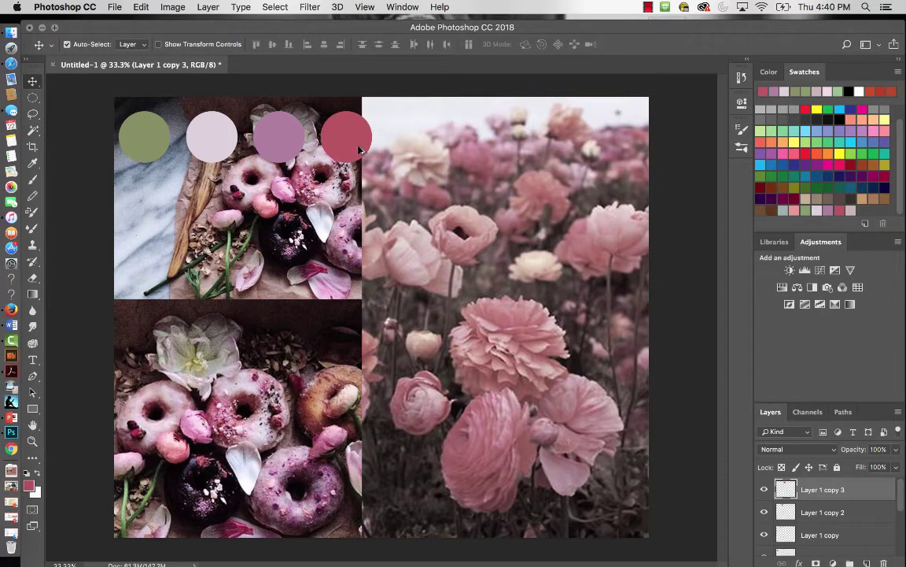
pyautogui.moveTo(358, 149); pyautogui.dragTo(428, 152)
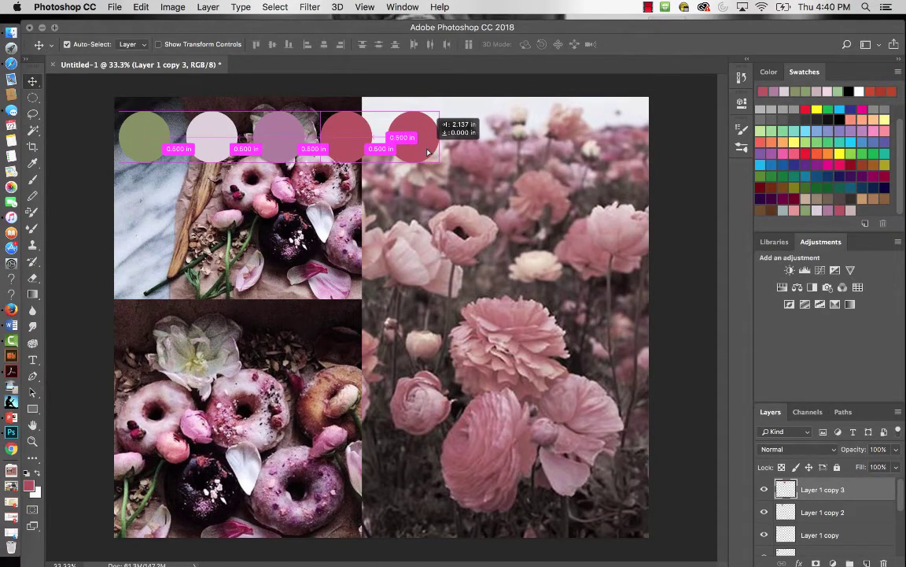
pyautogui.moveTo(428, 152); pyautogui.dragTo(428, 152)
pyautogui.click(32, 130)
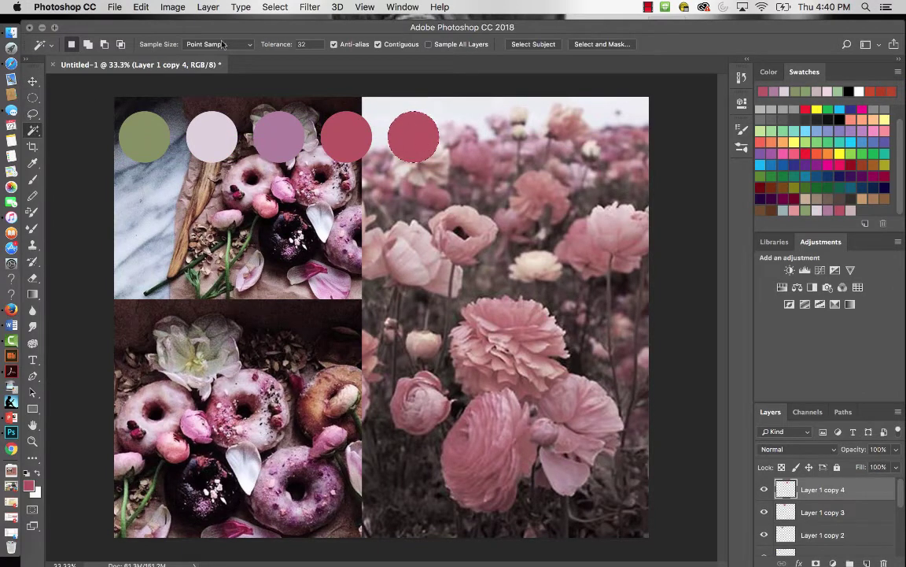
pyautogui.click(142, 7)
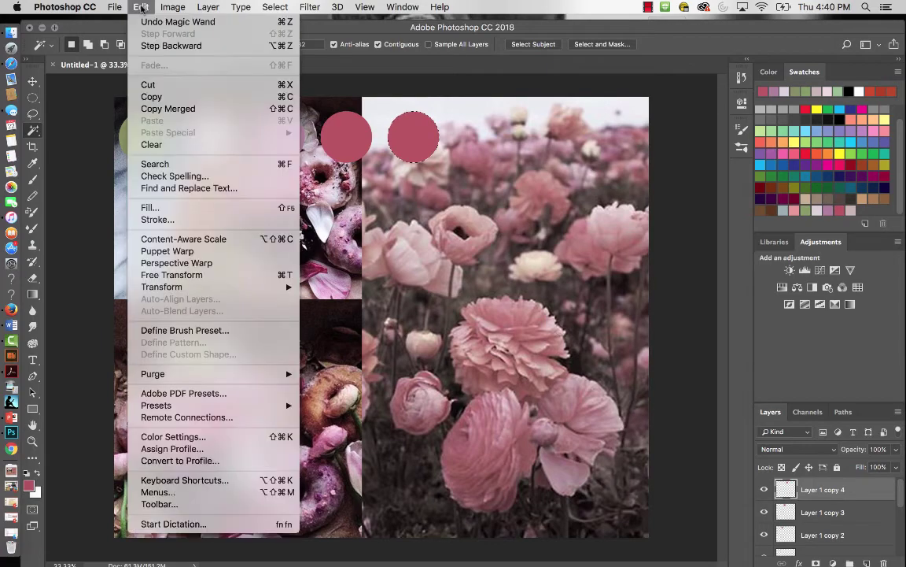
pyautogui.click(158, 207)
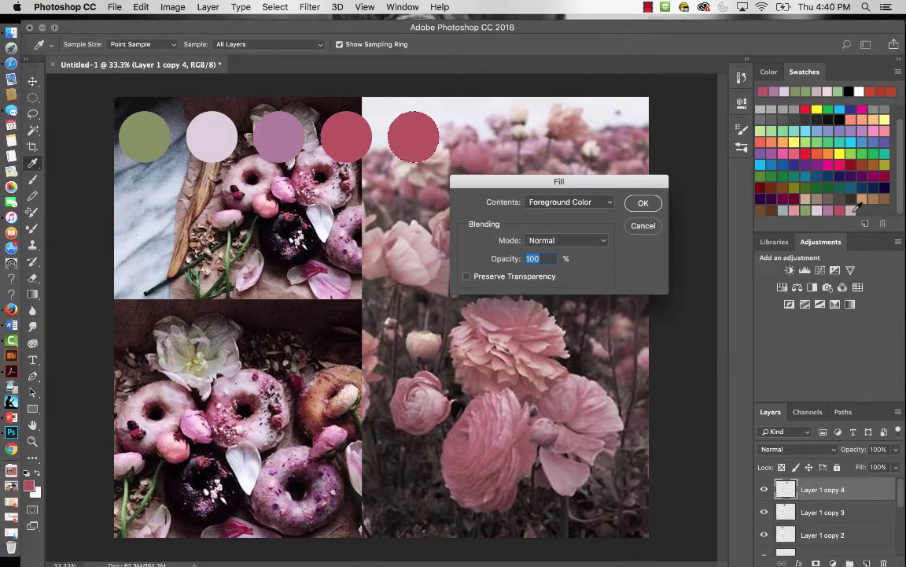
pyautogui.press('Return')
pyautogui.press('w')
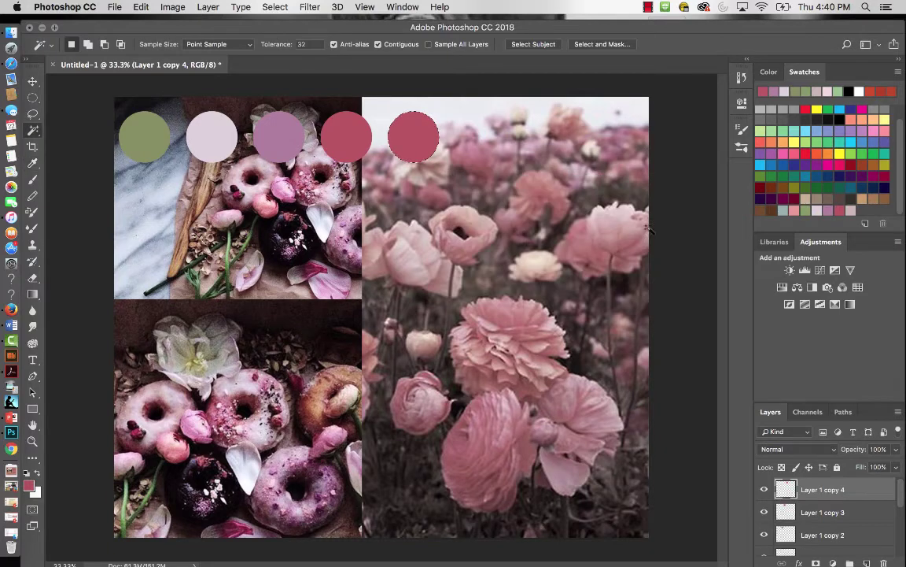
# - Choose the saved grayish pink swatch as foreground color, fill the selected fifth circle with it at 100% opacity, and deselect
pyautogui.click(853, 210)
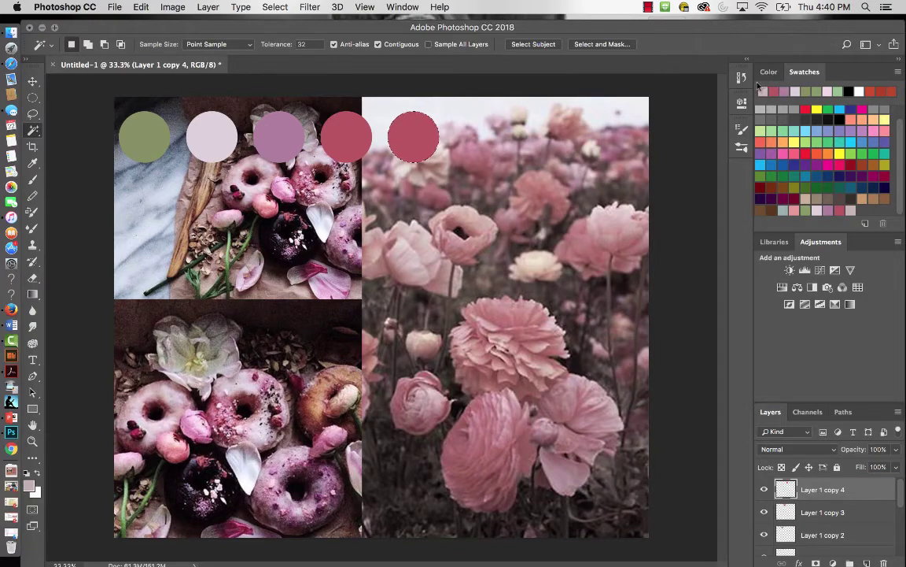
pyautogui.click(131, 6)
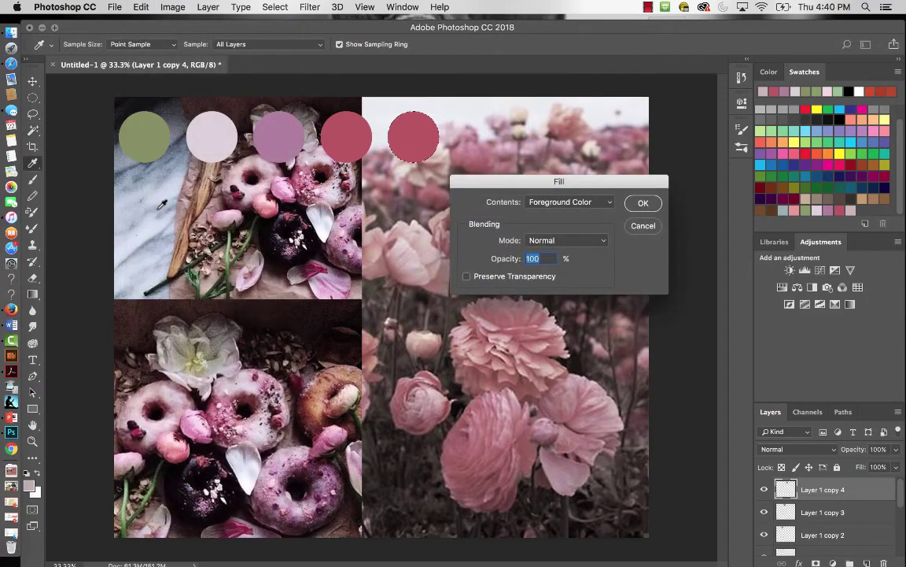
pyautogui.click(652, 203)
pyautogui.press('w')
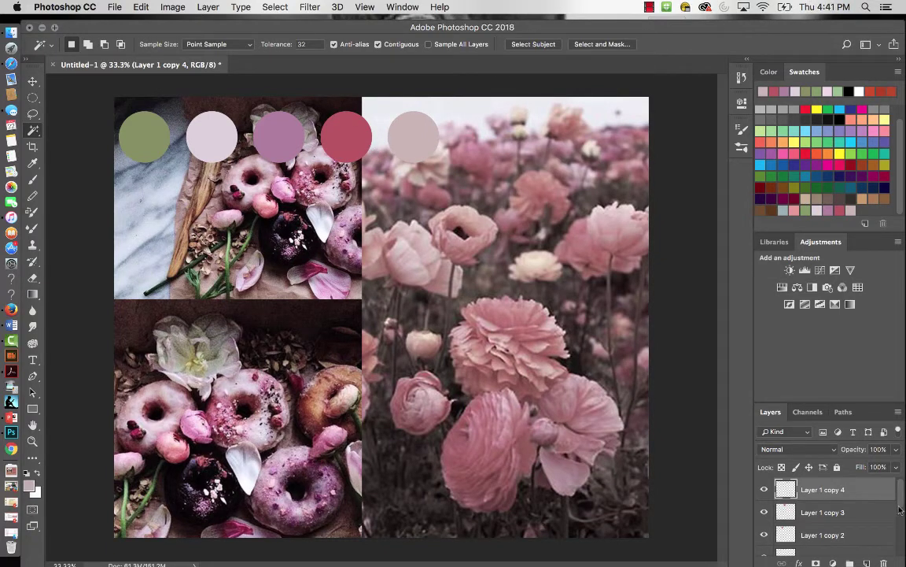
# - Select all five circle layers, from Layer 1 to Layer 1 copy 4, and move the row down across the lower photos
pyautogui.moveTo(902, 499); pyautogui.dragTo(902, 513)
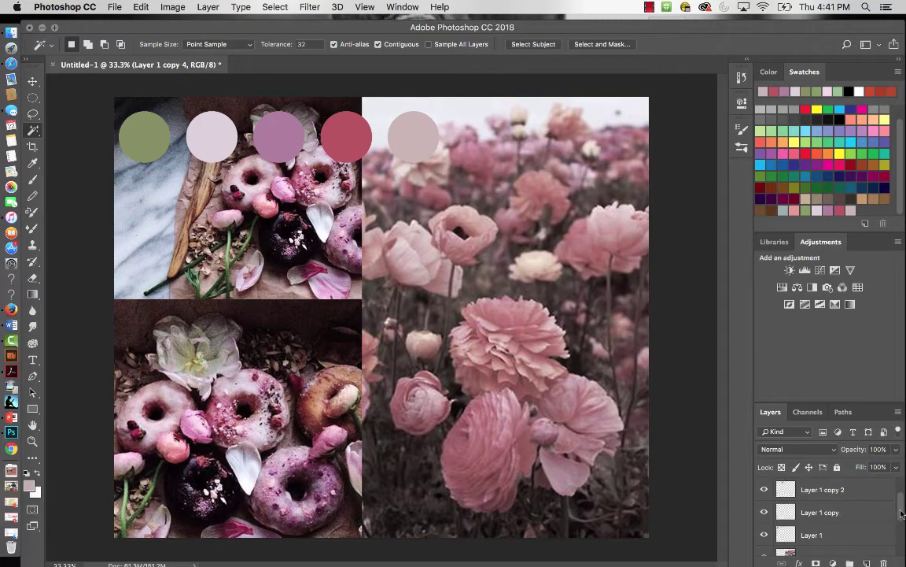
pyautogui.click(852, 535)
pyautogui.scroll(2, 851, 519)
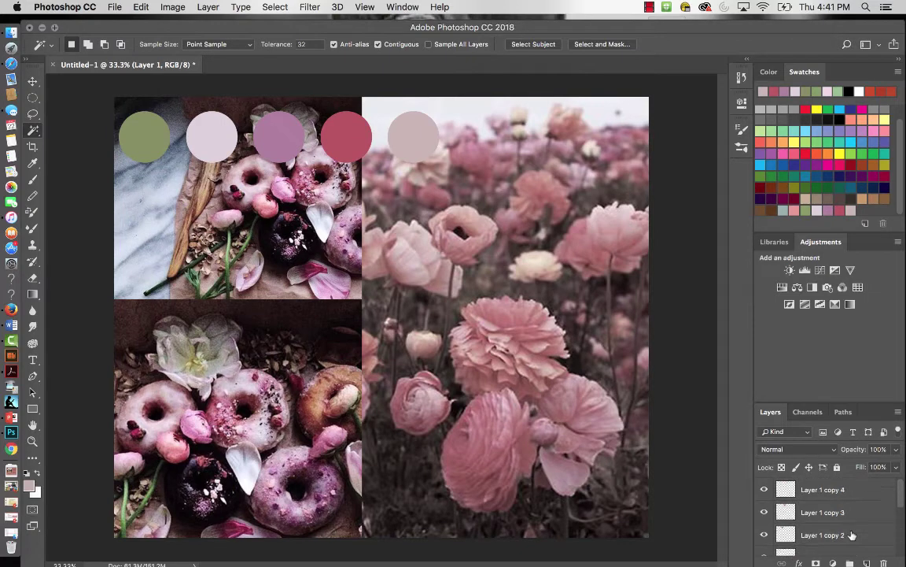
pyautogui.press('super+alt+a')
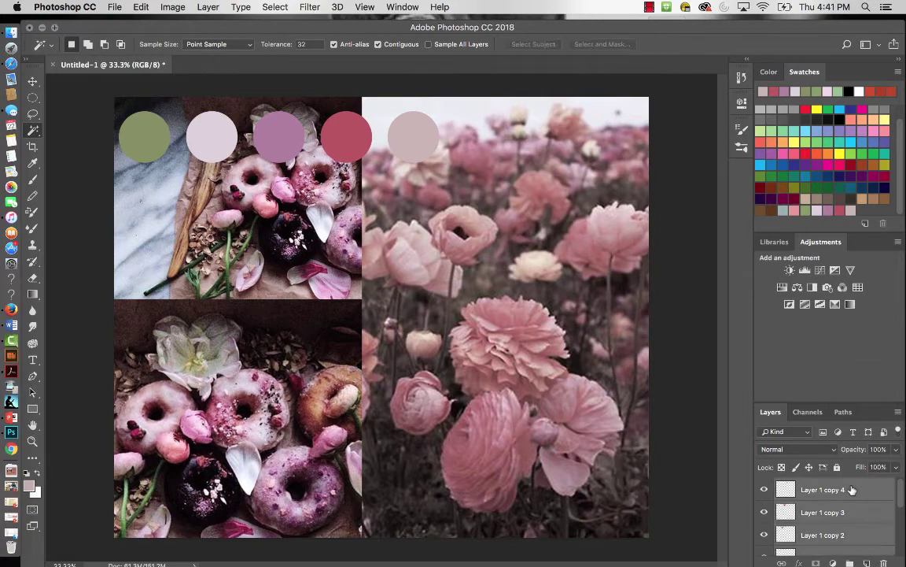
pyautogui.scroll(-2, 852, 511)
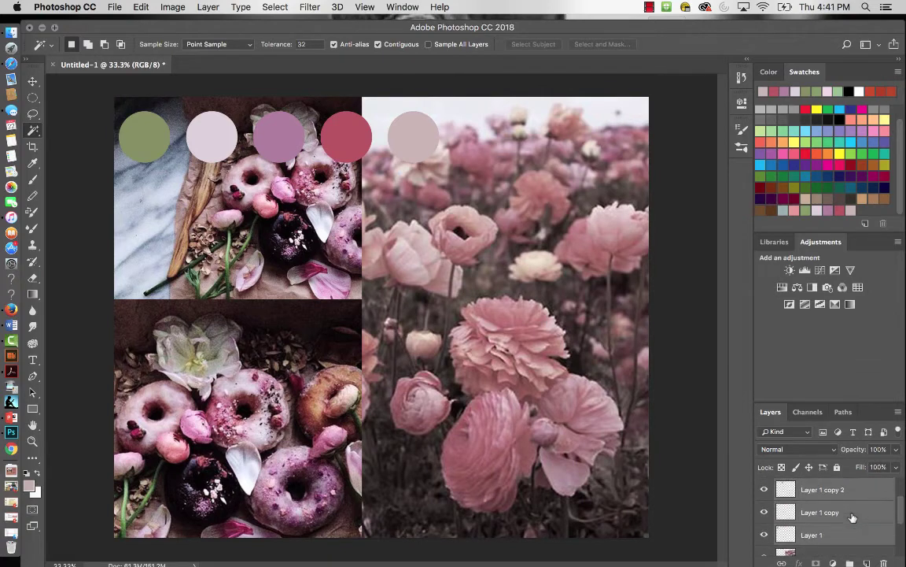
pyautogui.scroll(-2, 854, 516)
pyautogui.press('v')
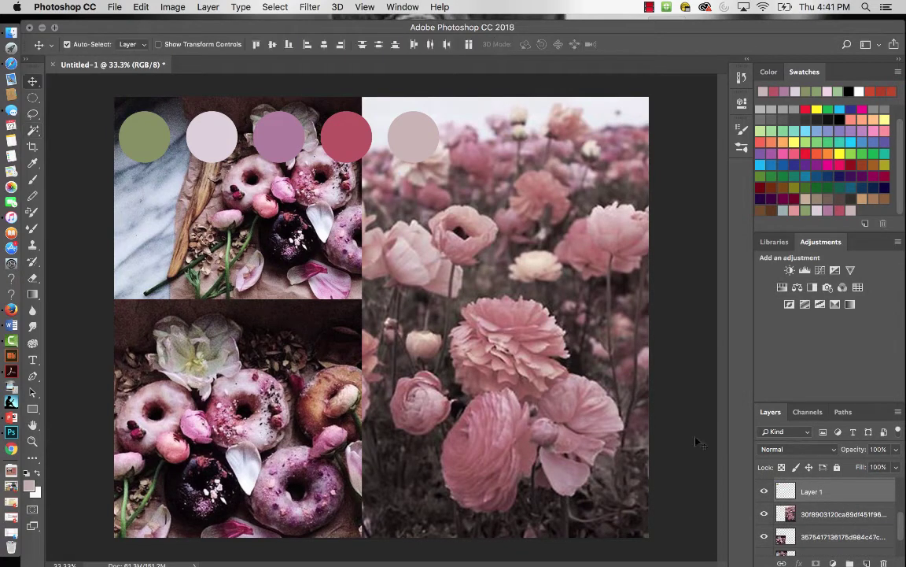
pyautogui.moveTo(259, 141); pyautogui.dragTo(374, 390)
# - Rotate the row of circles by -90° into a vertical column and move it to the left edge of the mood board
pyautogui.press('super+t')
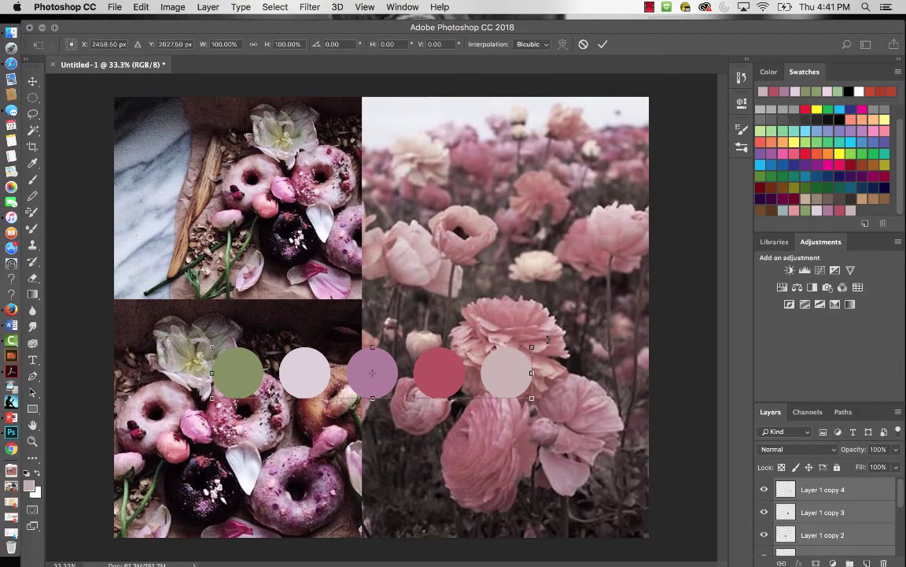
pyautogui.moveTo(551, 350); pyautogui.dragTo(360, 164)
pyautogui.moveTo(380, 313); pyautogui.dragTo(161, 238)
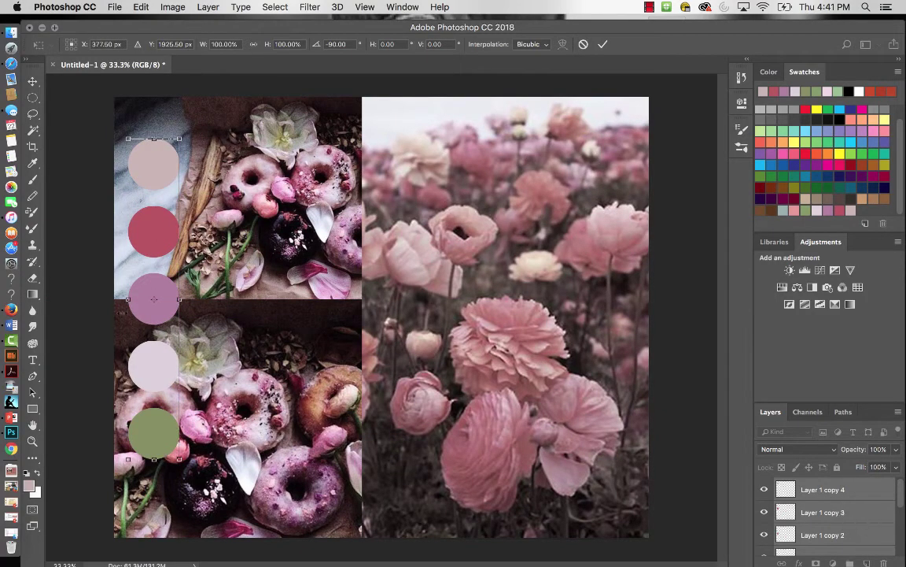
pyautogui.moveTo(166, 162); pyautogui.dragTo(164, 150)
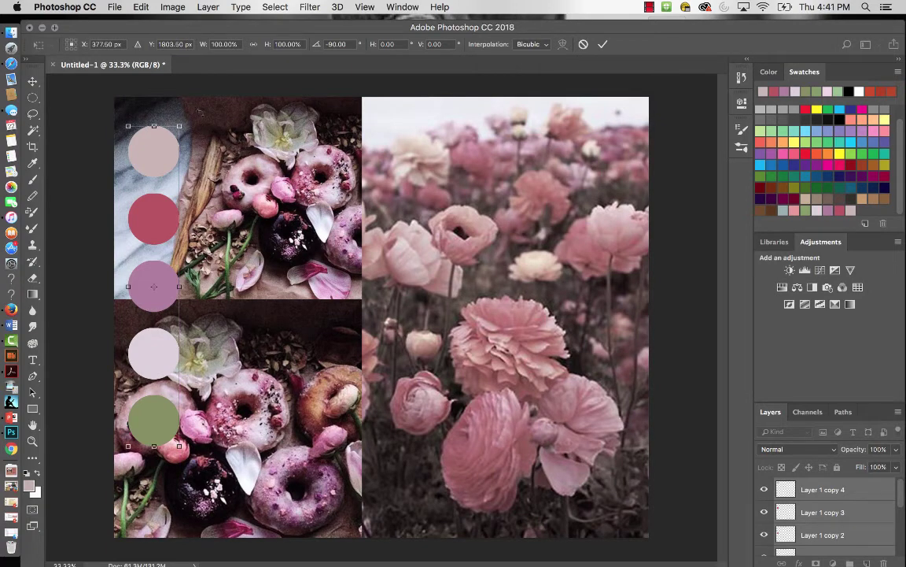
# - Rotate the circles back to a horizontal row at 0° and place the row at the bottom right of the mood board
pyautogui.moveTo(199, 110); pyautogui.dragTo(343, 337)
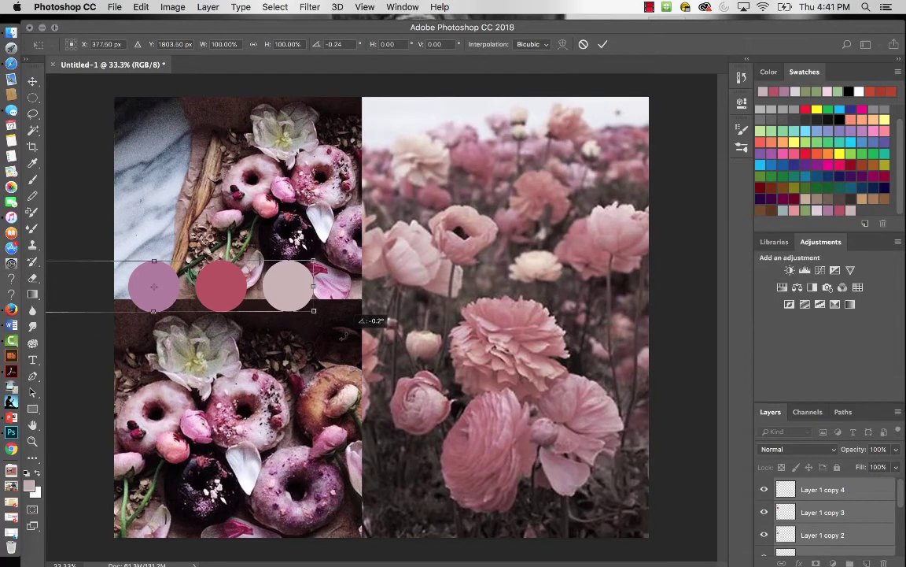
pyautogui.moveTo(343, 336); pyautogui.dragTo(343, 336)
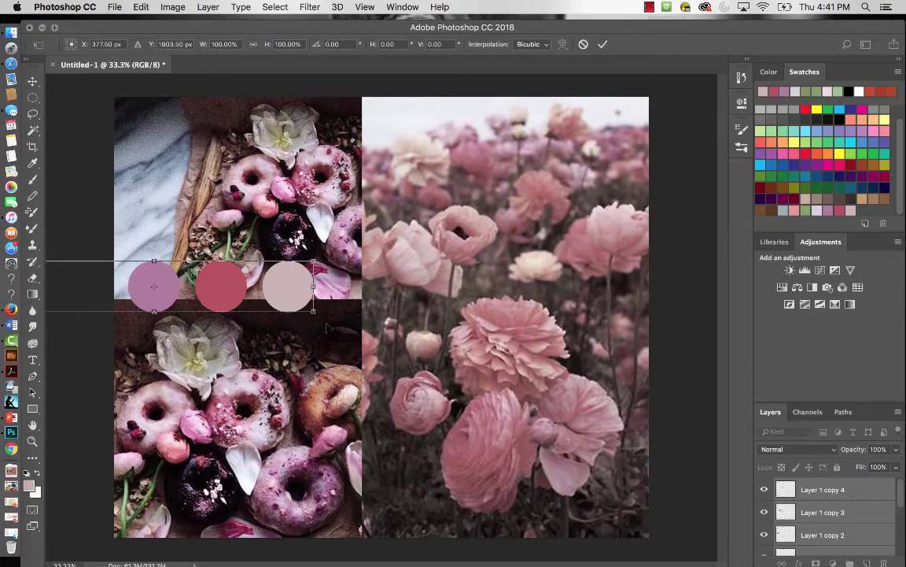
pyautogui.moveTo(294, 299); pyautogui.dragTo(610, 509)
pyautogui.press('Return')
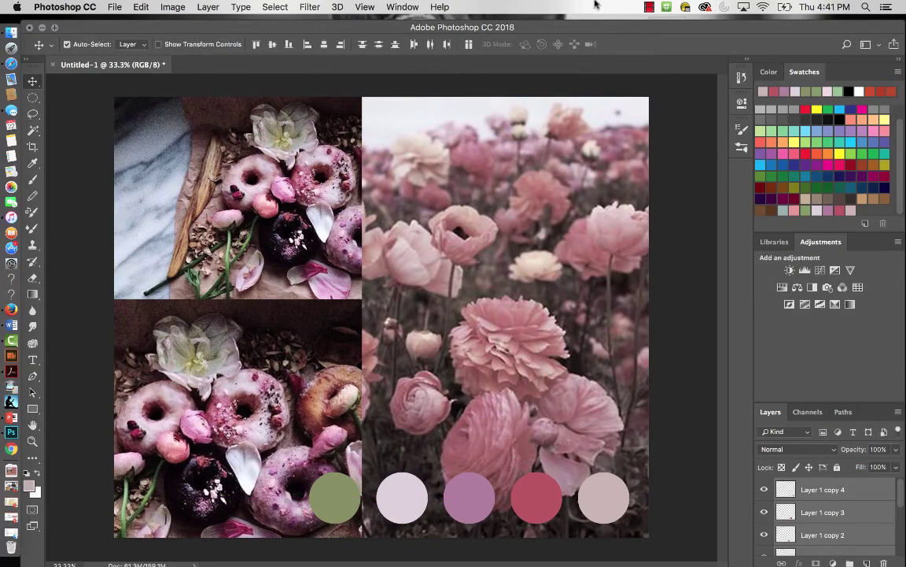
# - Switch to Safari to check the green color's TCX reference on the Pantone cross-reference page, and return to Photoshop
pyautogui.moveTo(566, 26); pyautogui.dragTo(566, 118)
pyautogui.moveTo(630, 118); pyautogui.dragTo(630, 17)
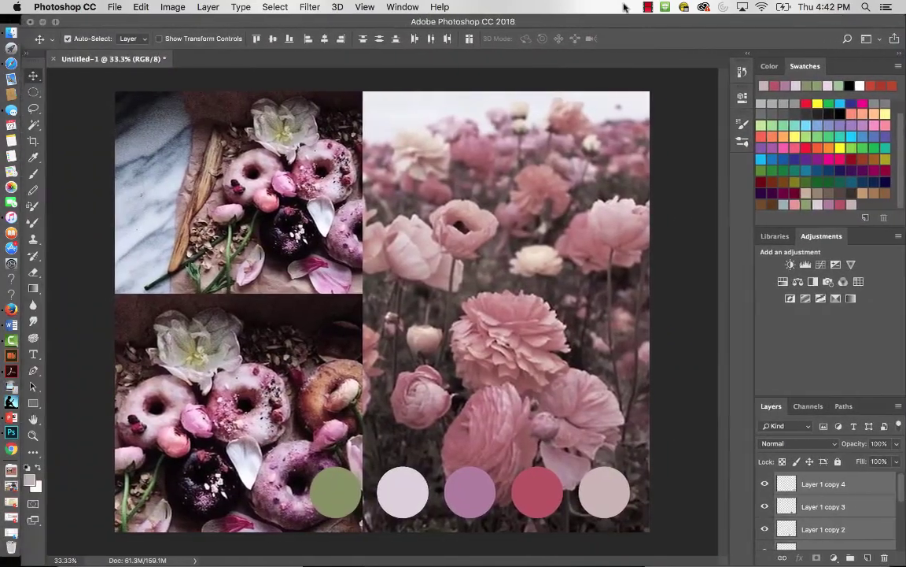
pyautogui.click(8, 65)
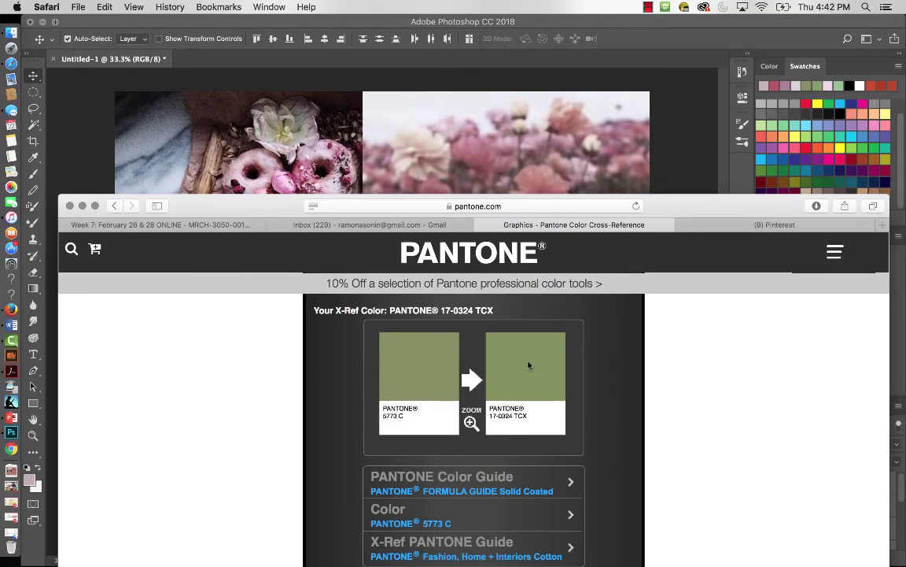
pyautogui.click(536, 124)
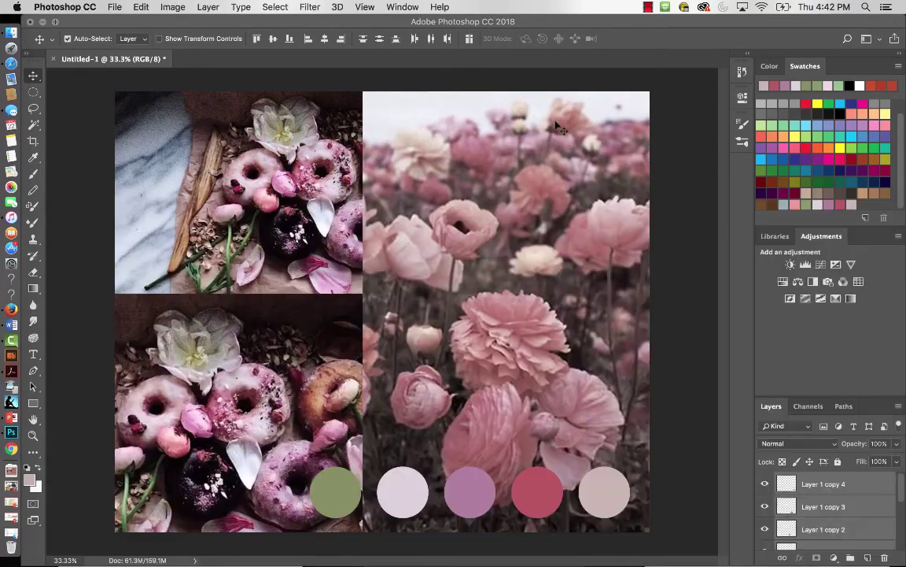
# - Add the text label "17-0324 TCX" on the green circle, above the circle layers, in Myriad Pro Regular at 36 pt
pyautogui.click(856, 485)
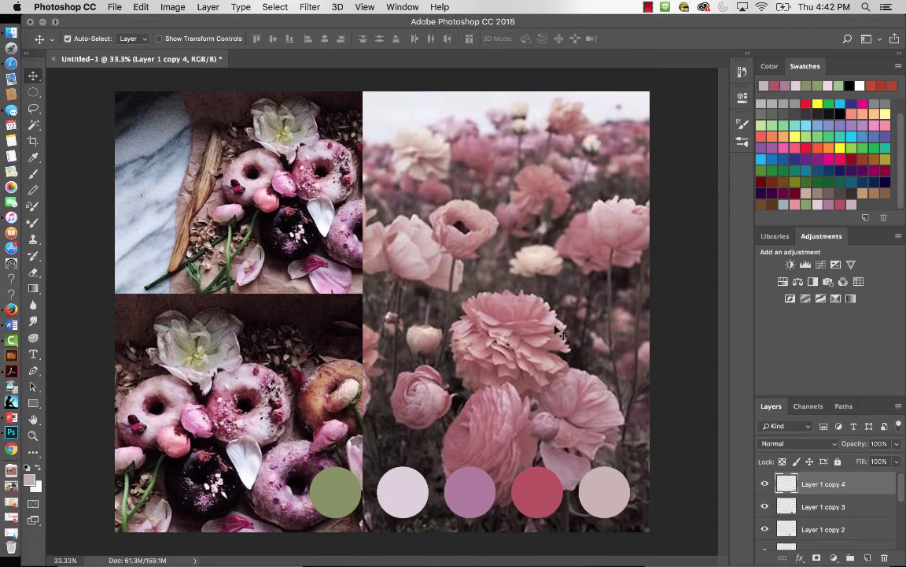
pyautogui.press('t')
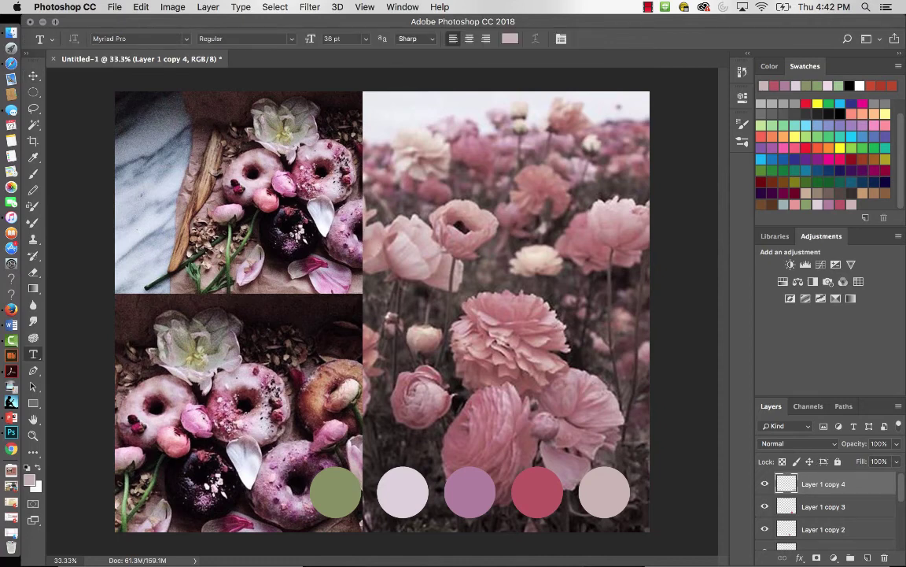
pyautogui.click(318, 490)
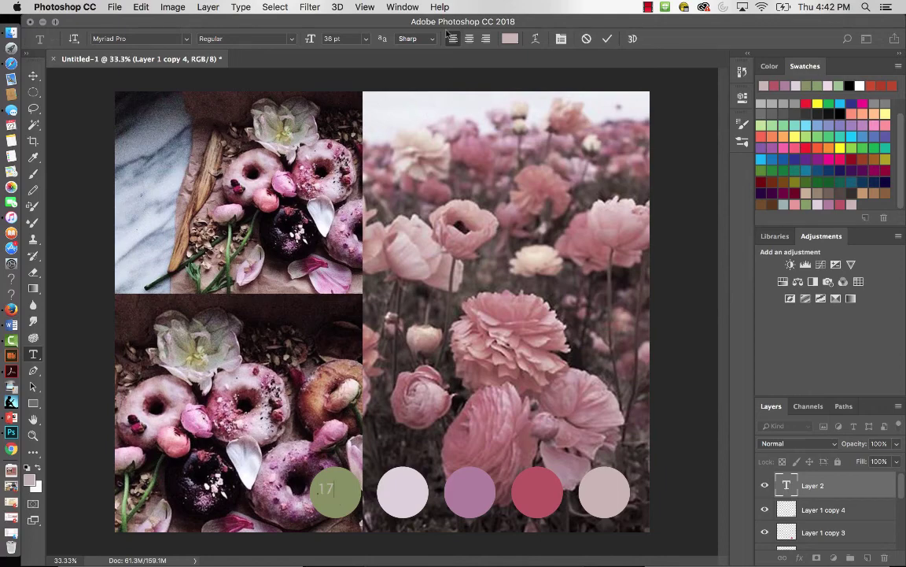
pyautogui.moveTo(518, 19); pyautogui.dragTo(548, 5)
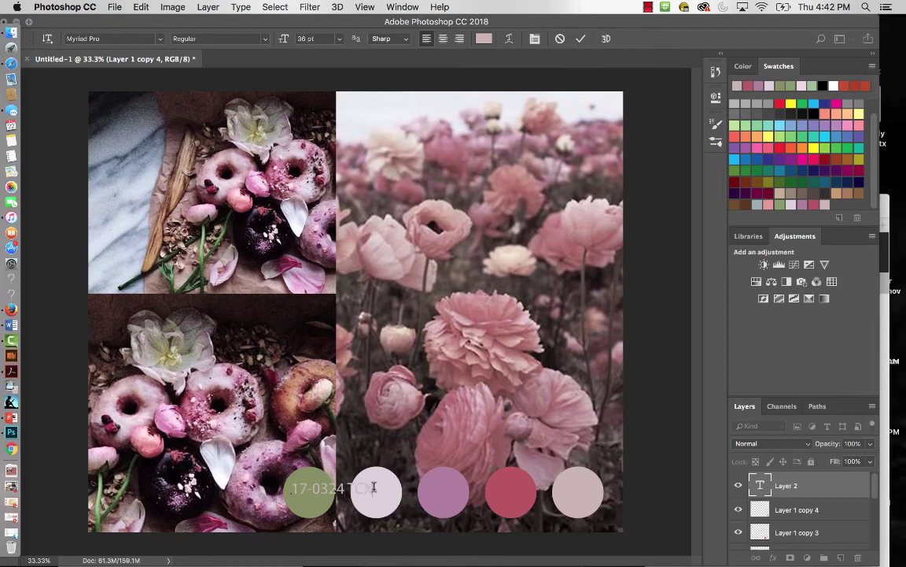
# - Select the whole green circle label and set its text color to black (000000)
pyautogui.moveTo(374, 488); pyautogui.dragTo(261, 488)
pyautogui.click(485, 40)
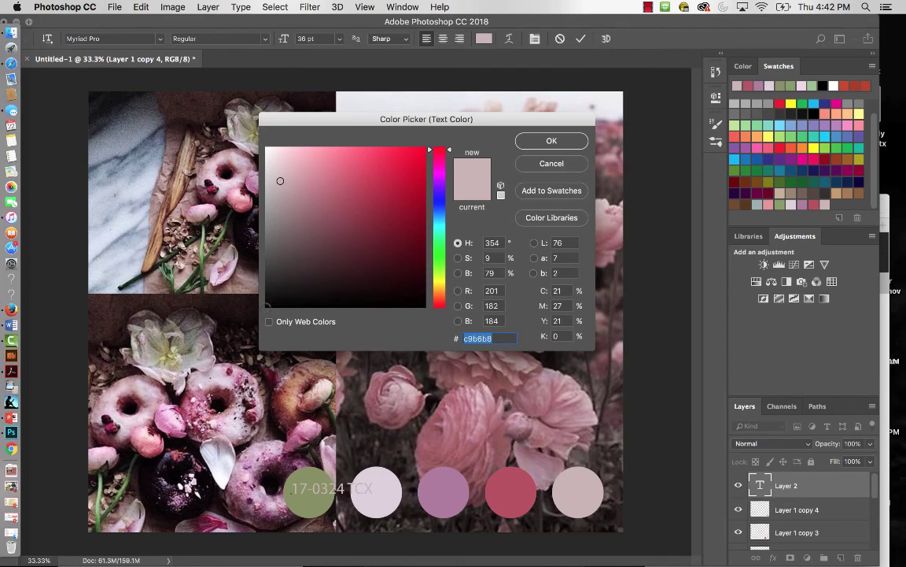
pyautogui.click(267, 306)
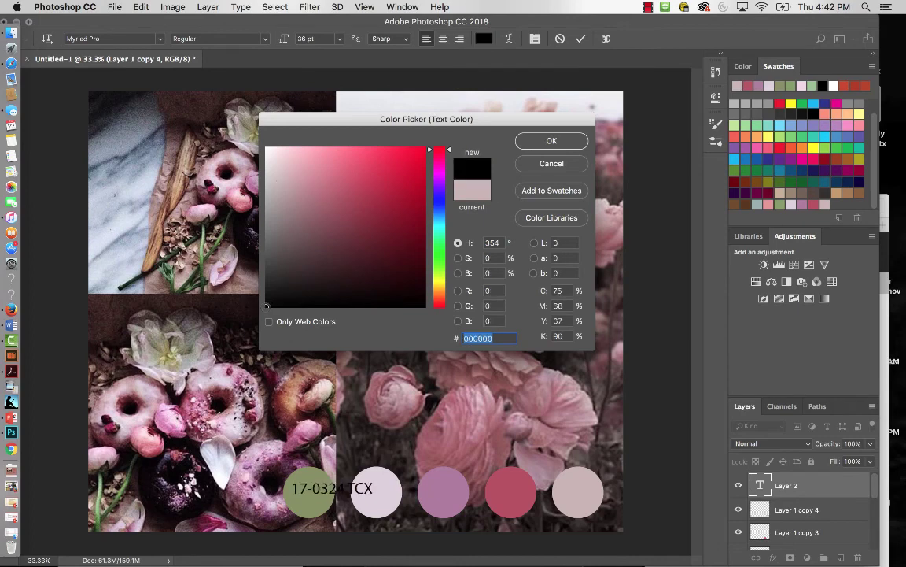
pyautogui.click(552, 141)
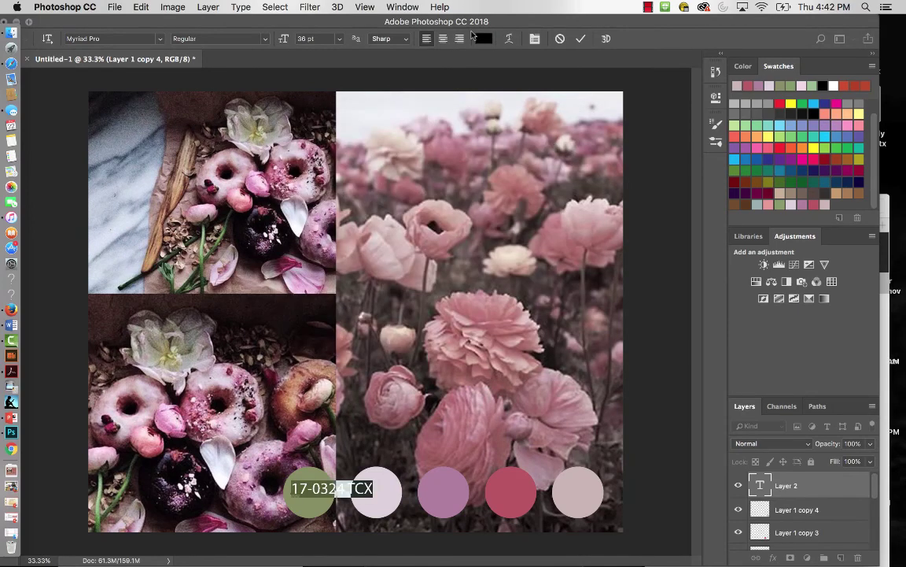
# - Set the green circle label's font size to 18 pt and commit the text
pyautogui.click(340, 40)
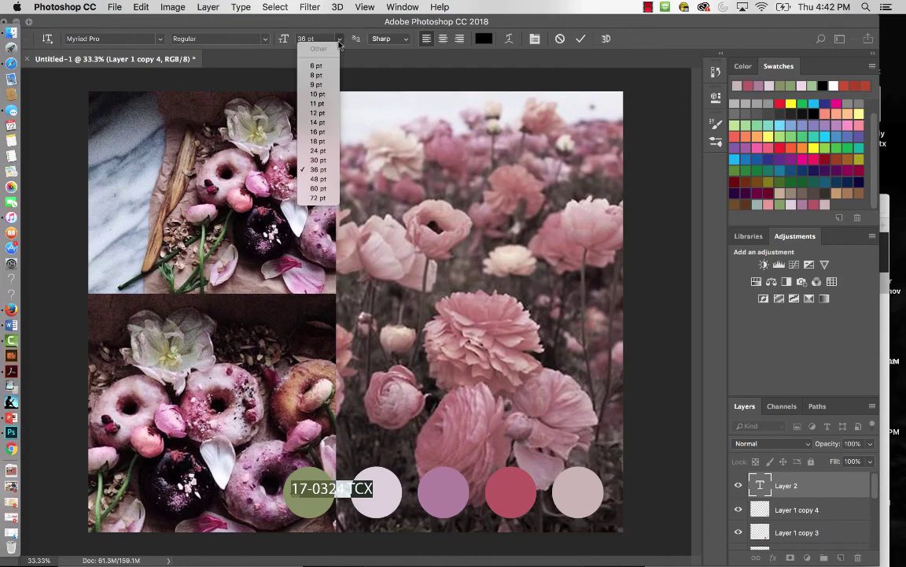
pyautogui.click(328, 142)
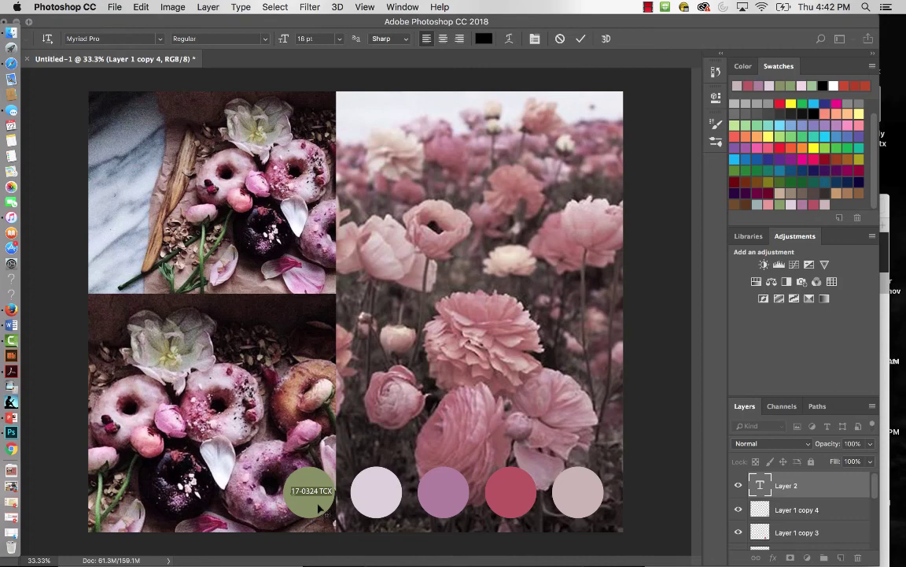
pyautogui.press('super+Return')
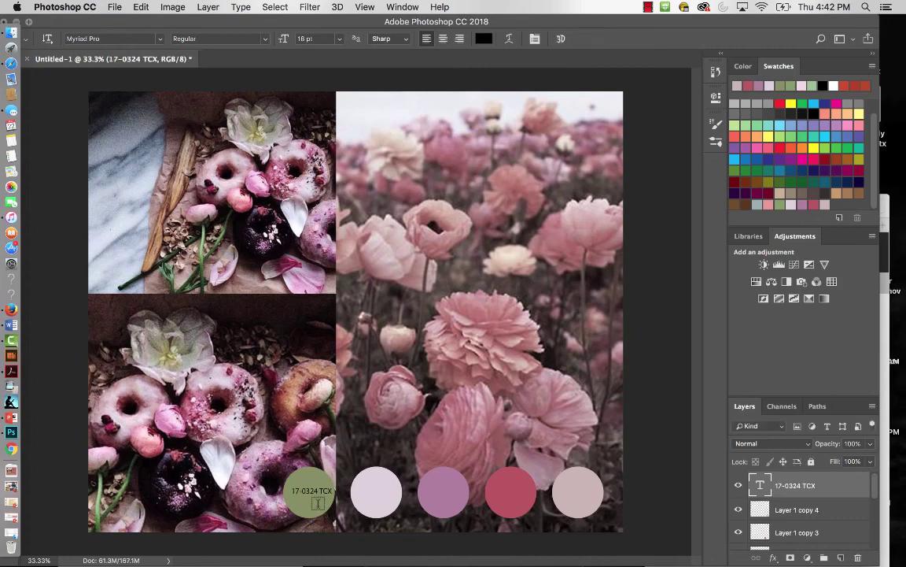
# - Move the 17-0324 TCX label so that it sits centered inside the green circle
pyautogui.press('v')
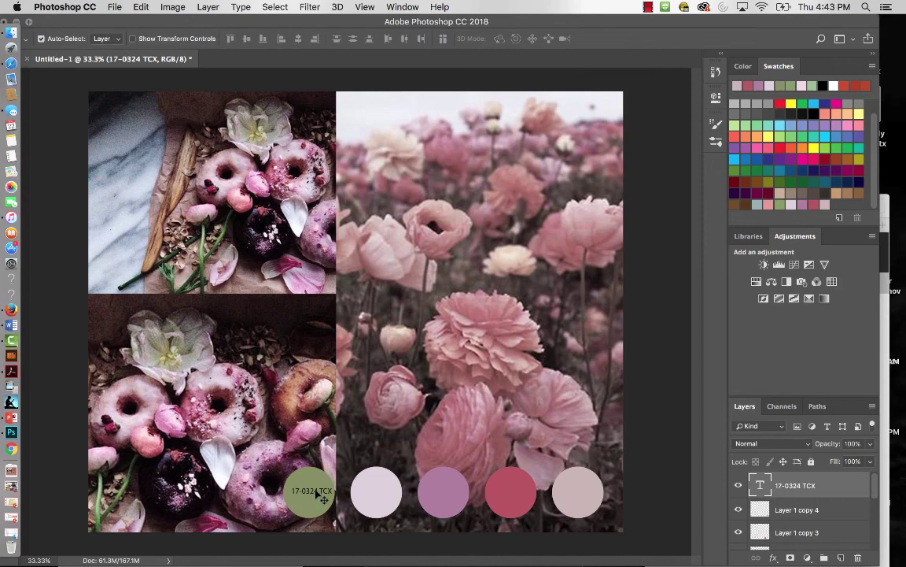
pyautogui.moveTo(316, 492); pyautogui.dragTo(312, 504)
pyautogui.moveTo(320, 504); pyautogui.dragTo(322, 495)
# - Switch to Safari to review the green color's TCX match on the Pantone cross-reference page, and return to Photoshop
pyautogui.click(13, 63)
pyautogui.moveTo(282, 203); pyautogui.dragTo(248, 27)
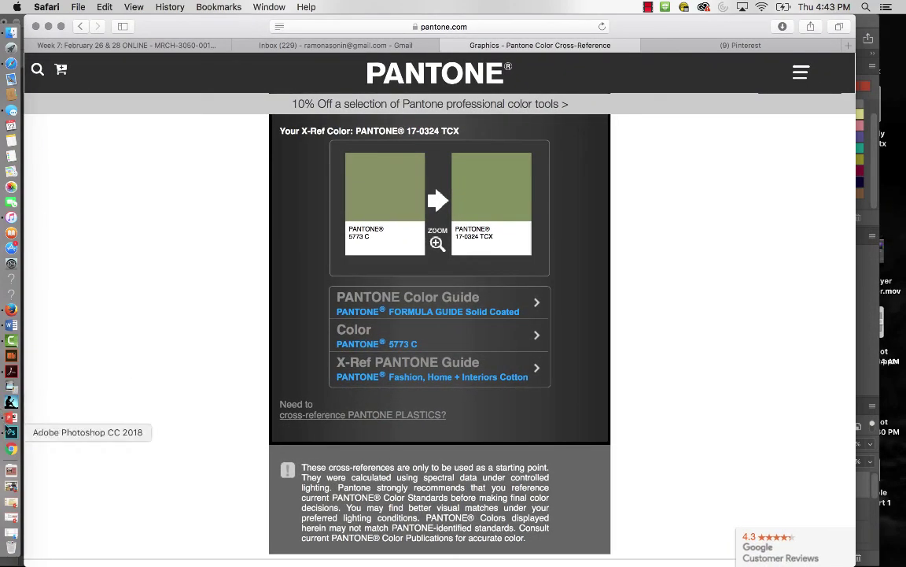
pyautogui.click(12, 432)
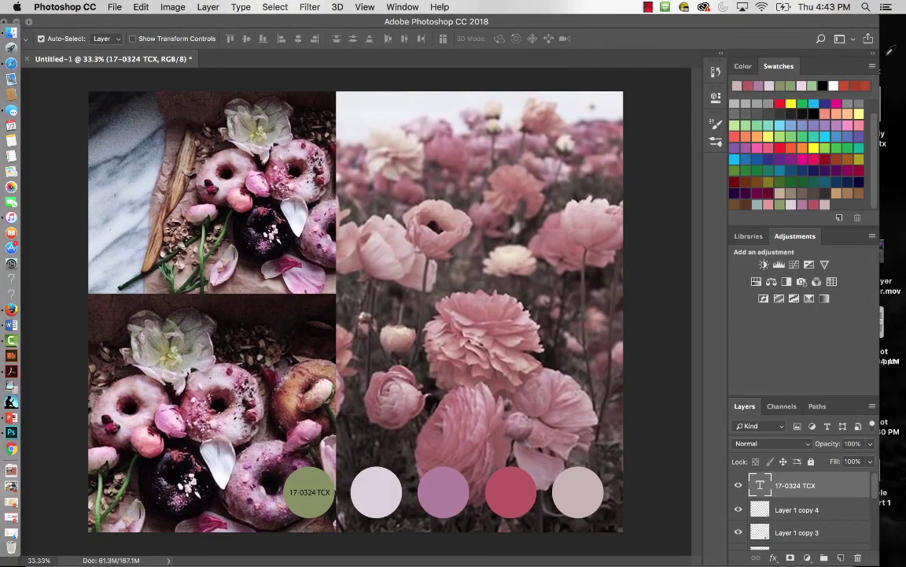